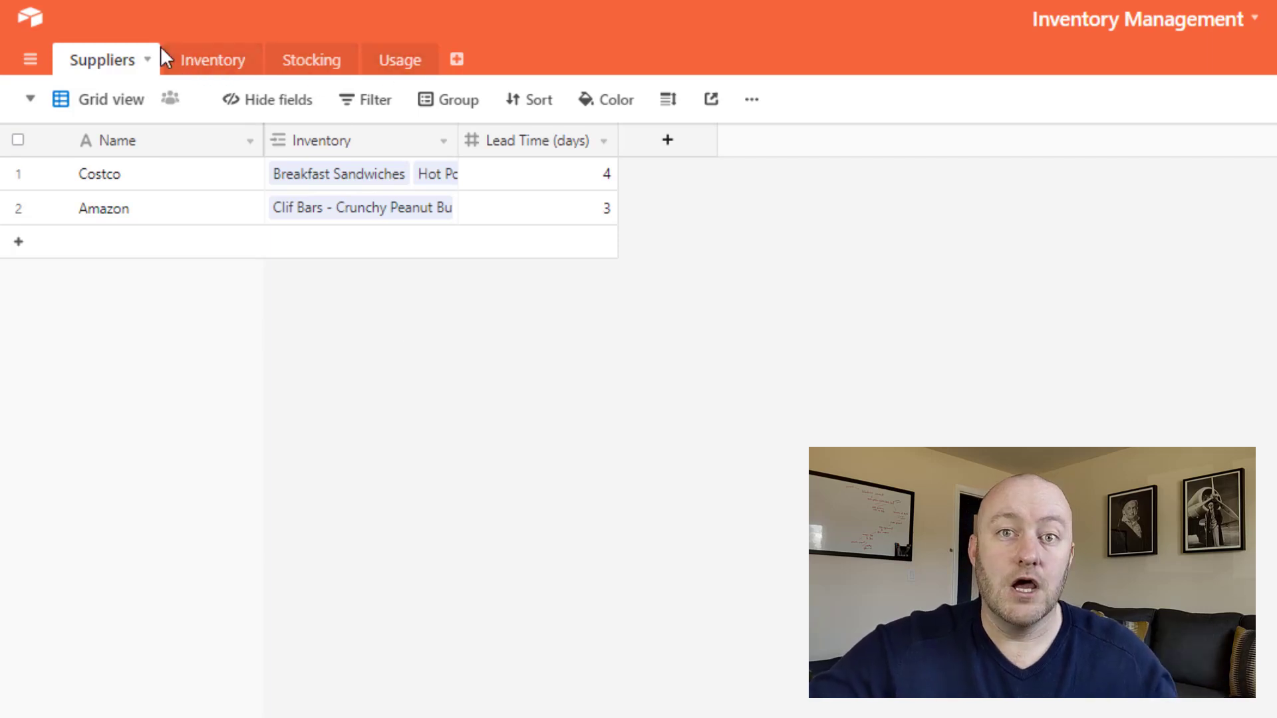
Browse the Inventory, Stocking and Usage tables, then return to the Suppliers list of Costco and Amazon.
click(224, 66)
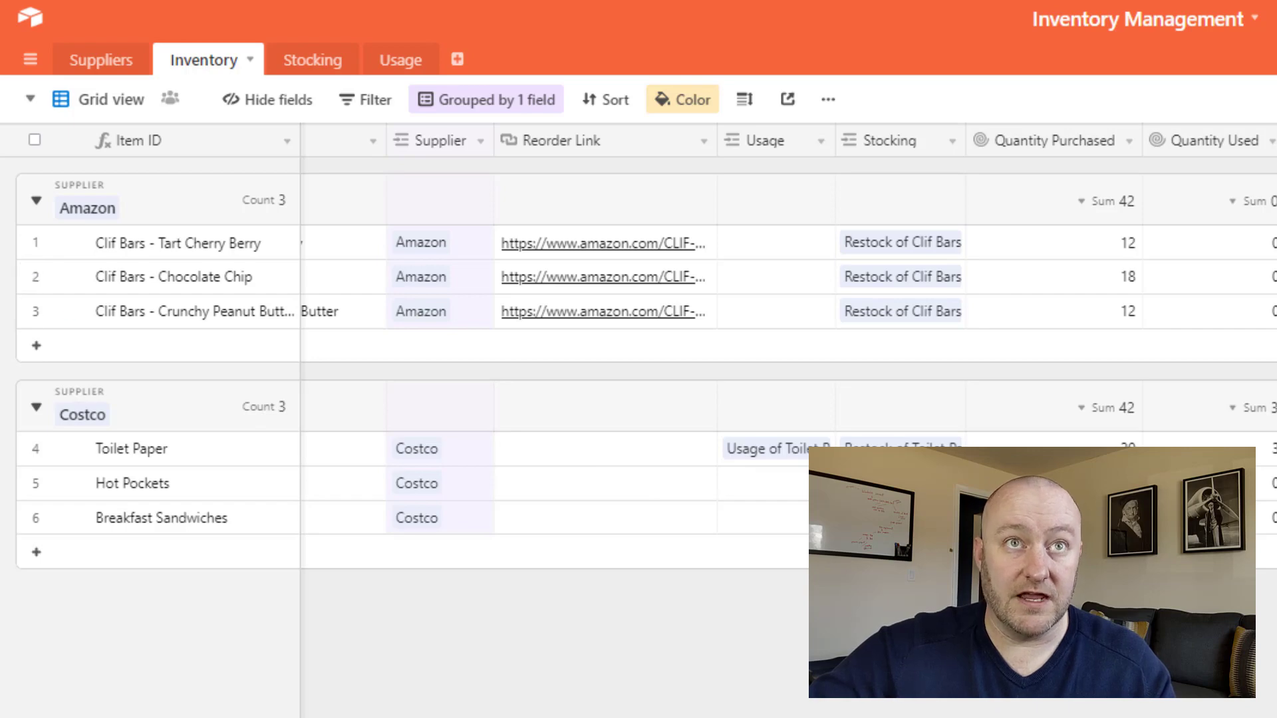
click(326, 74)
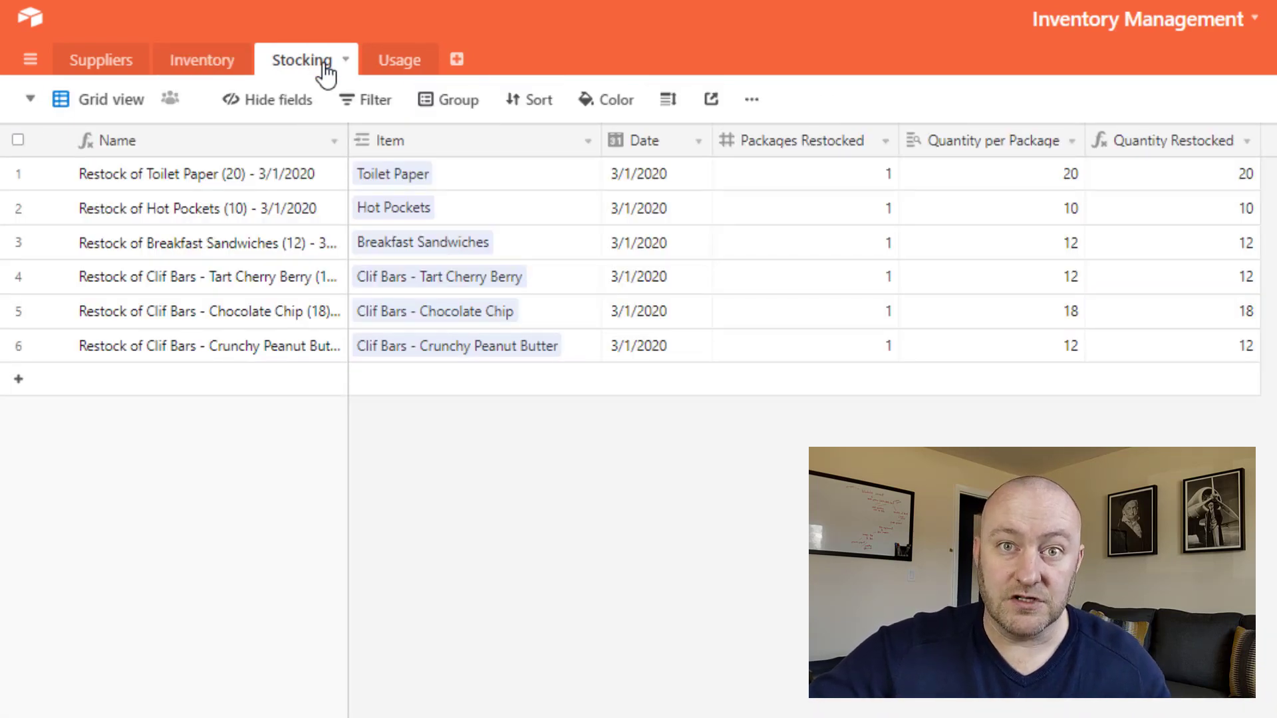
click(386, 61)
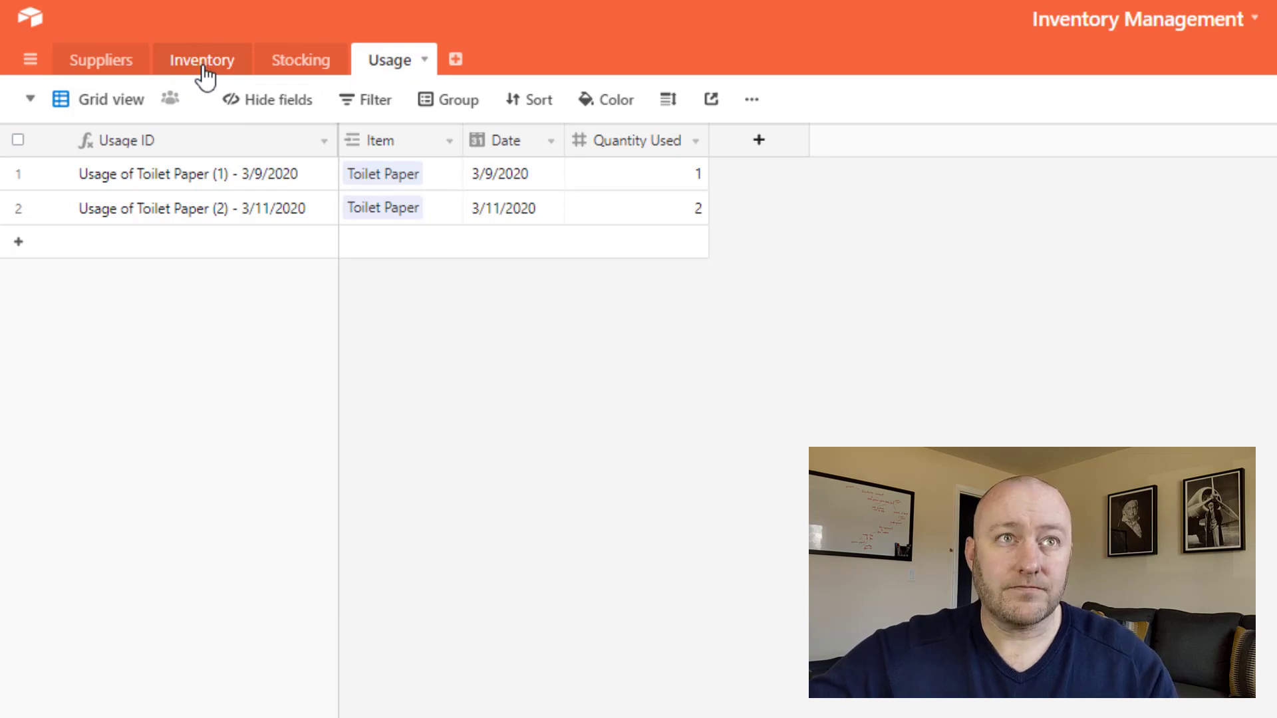
click(95, 63)
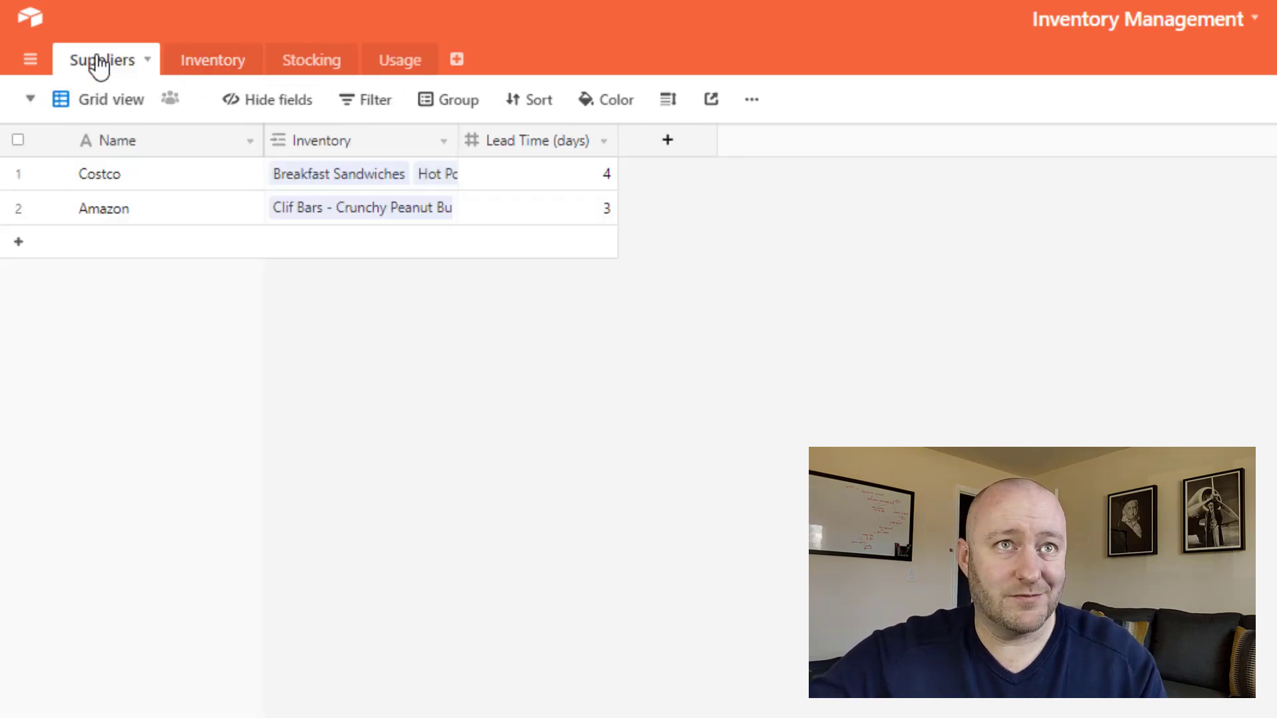
Inspect the Costco supplier record and Tart Cherry Berry's linked supplier in Inventory.
click(195, 178)
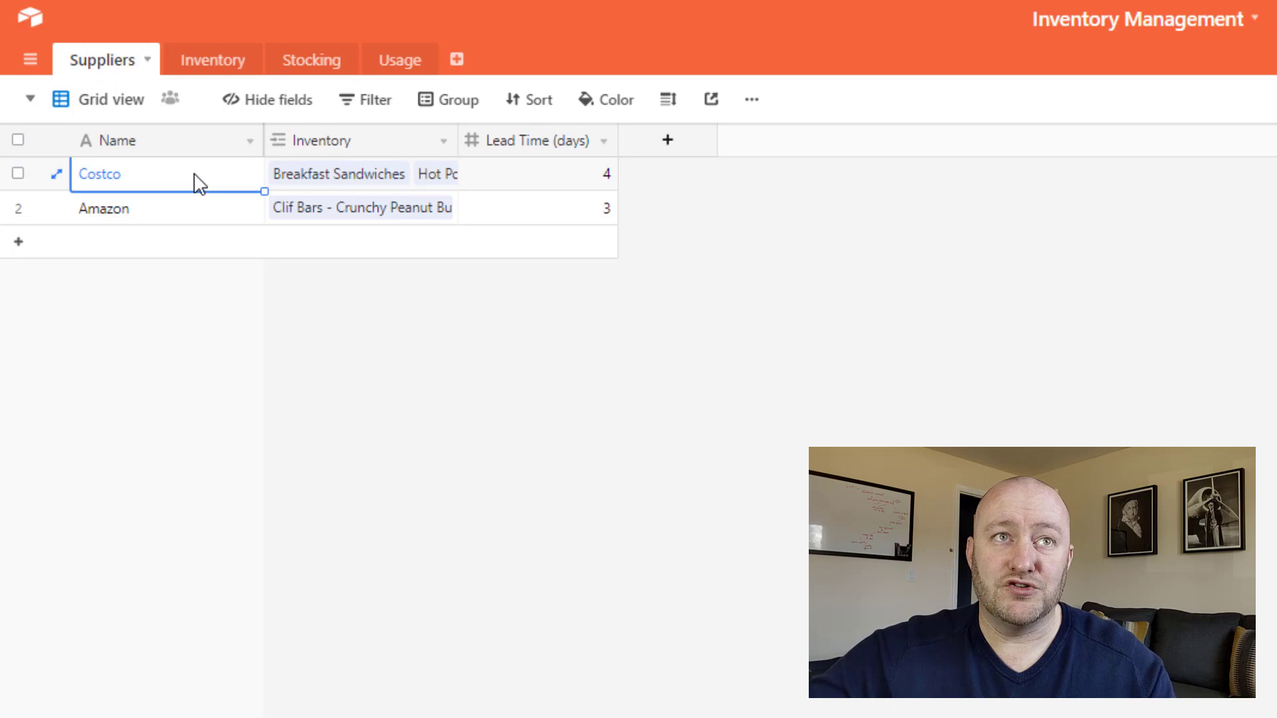
click(212, 67)
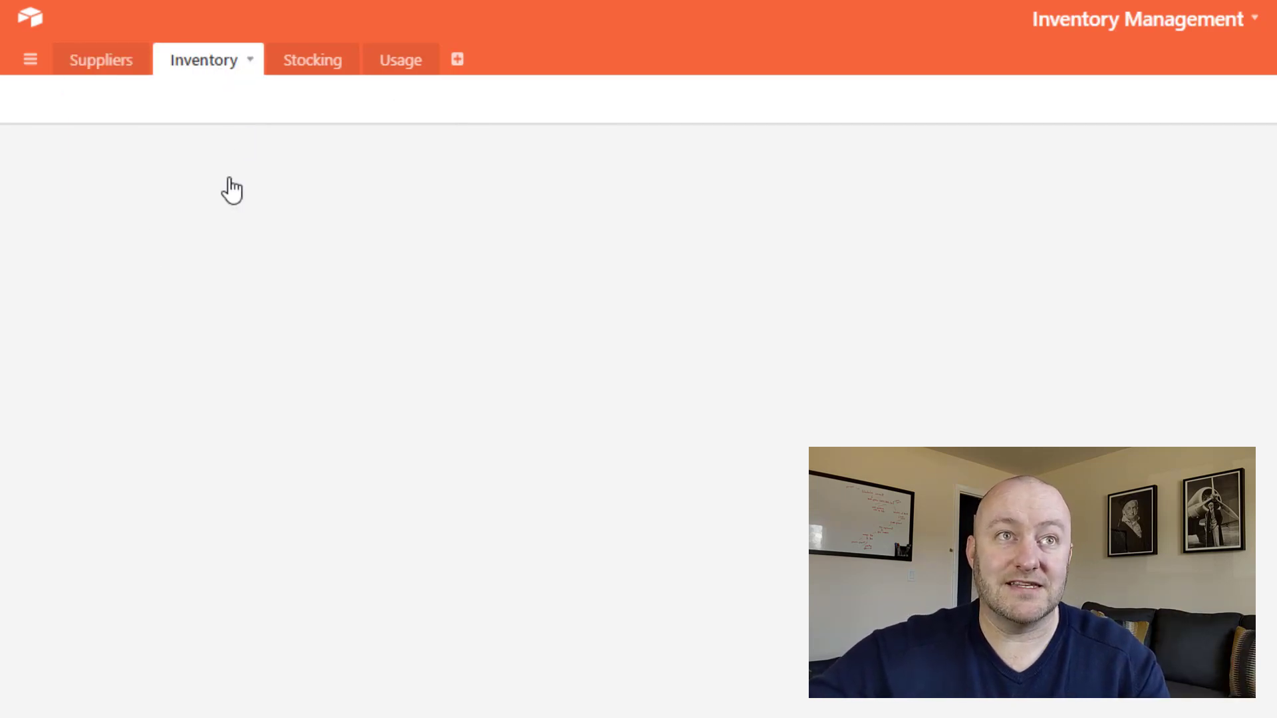
click(206, 243)
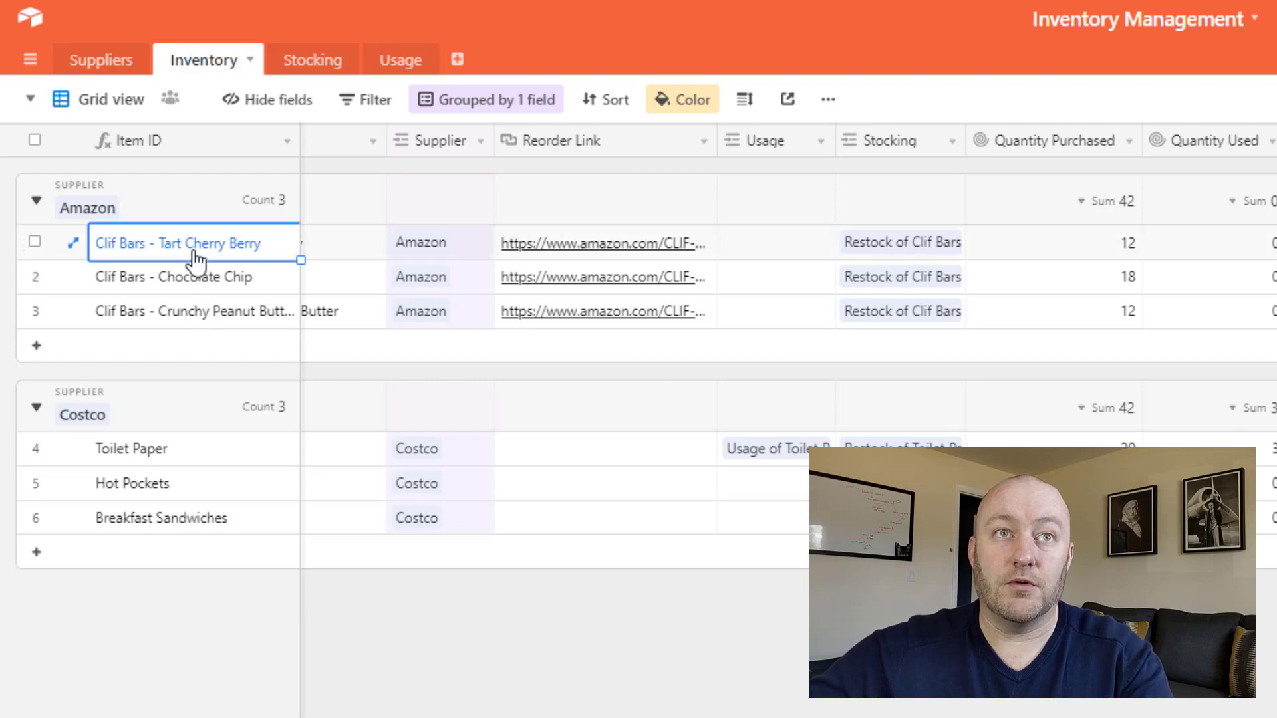
key(Right)
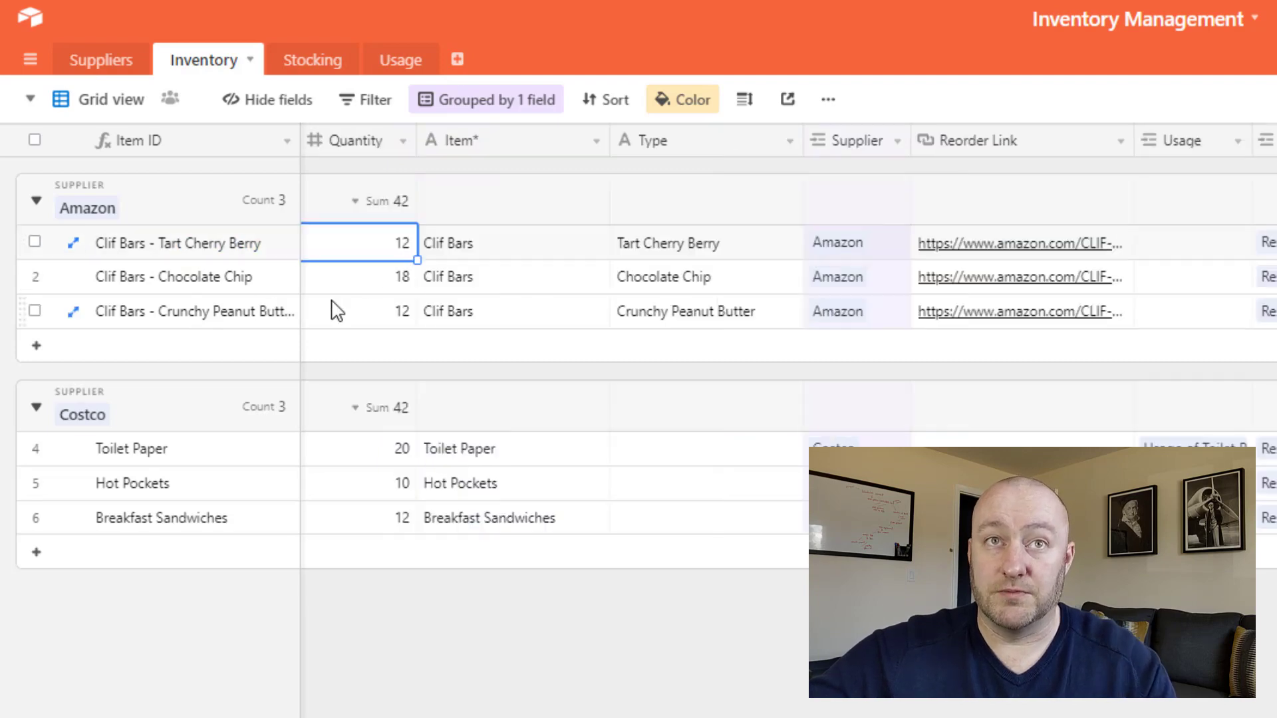
click(839, 259)
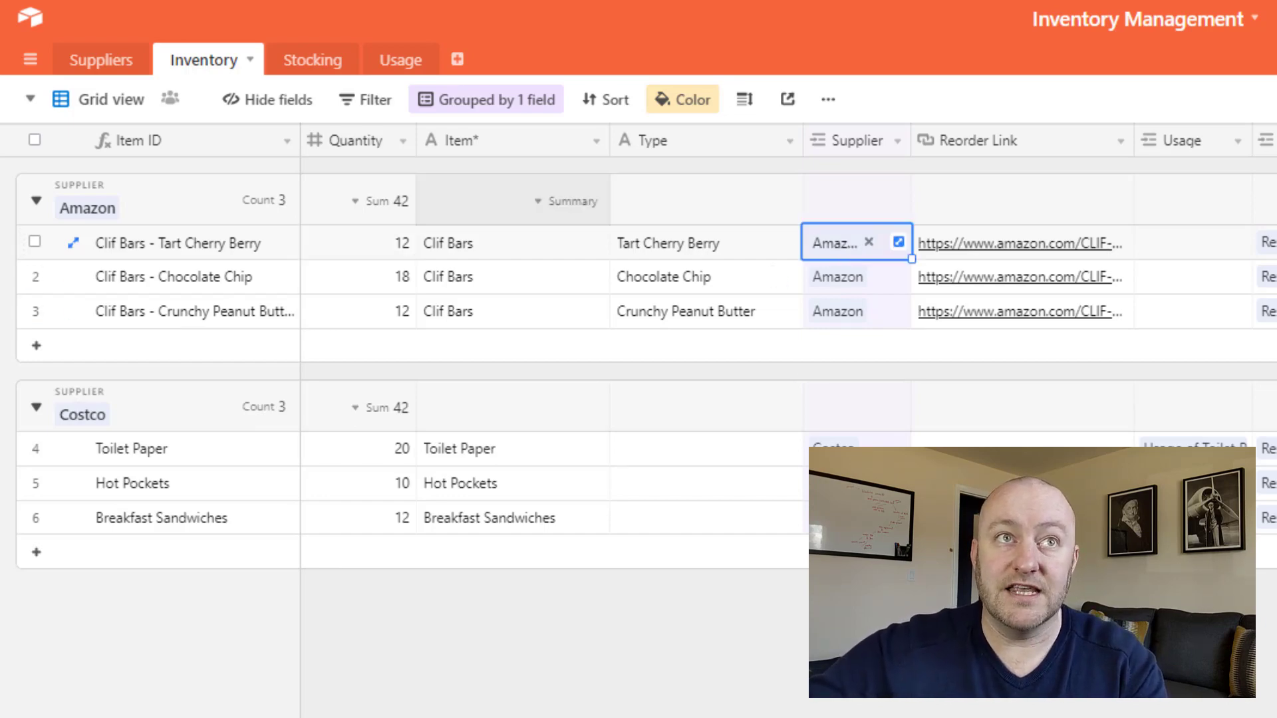
Check Amazon's 3-day and Costco's 4-day lead times, then go back to Inventory.
click(99, 63)
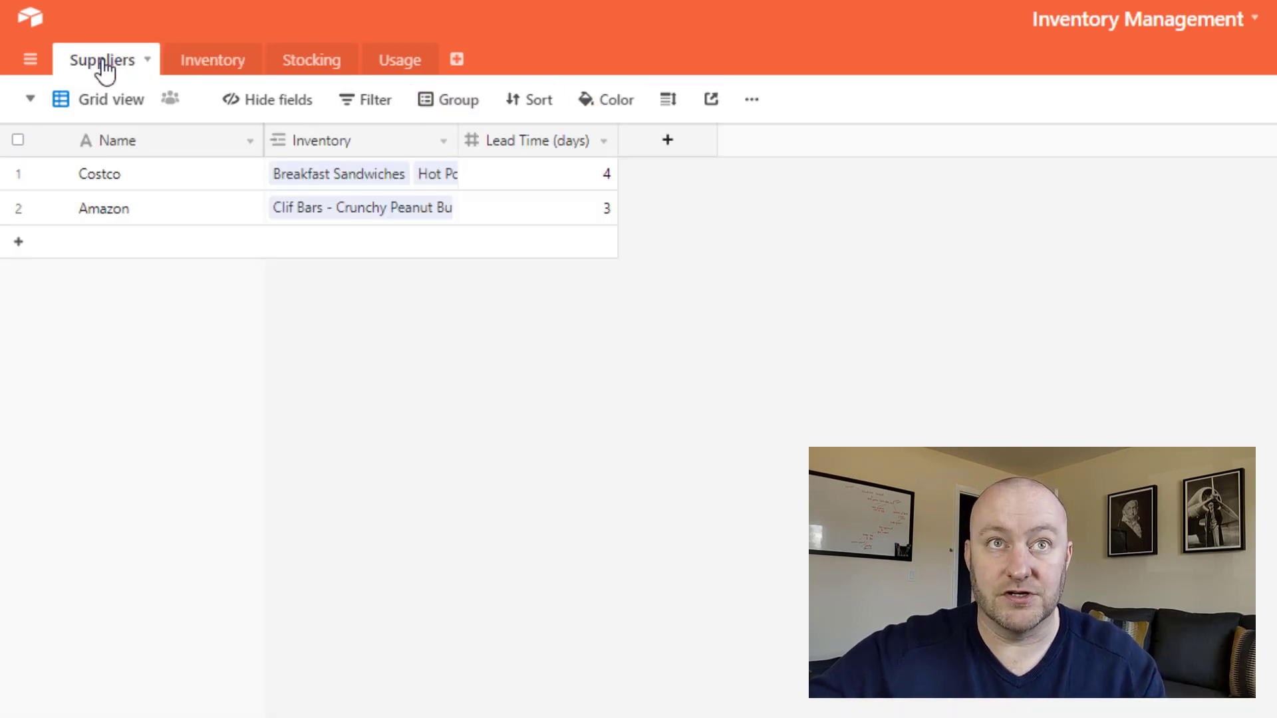
click(577, 214)
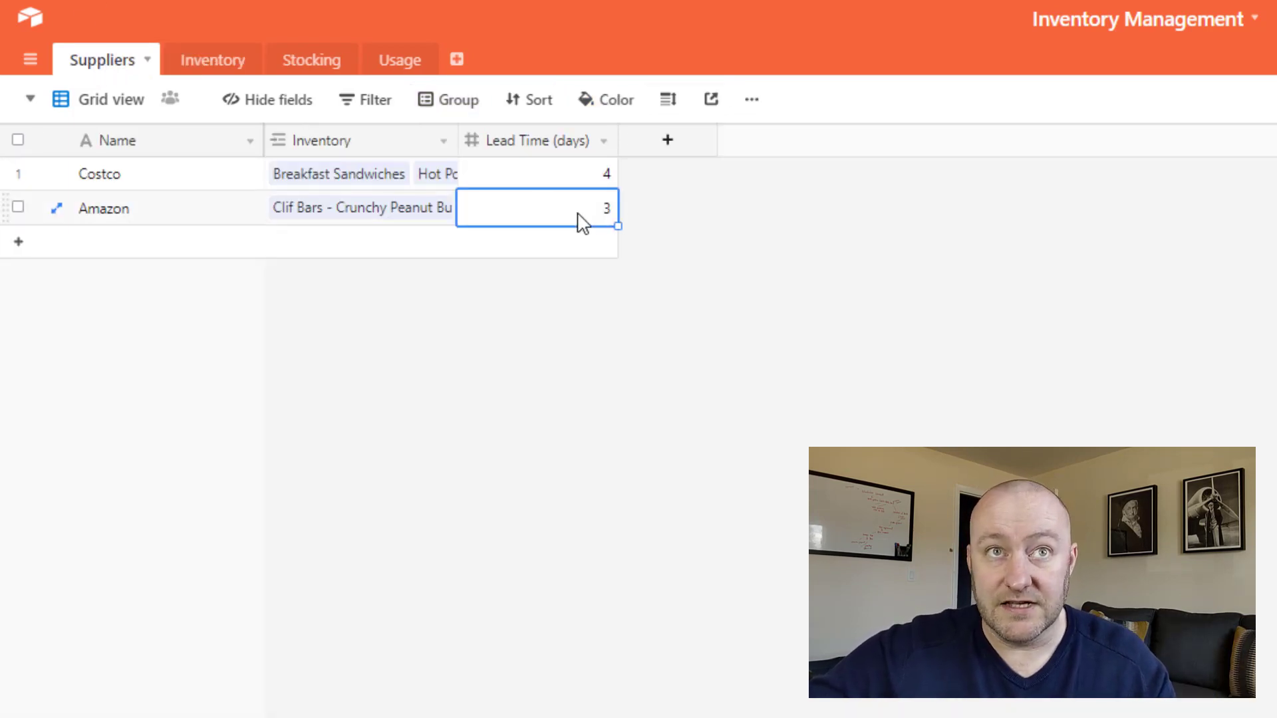
click(546, 186)
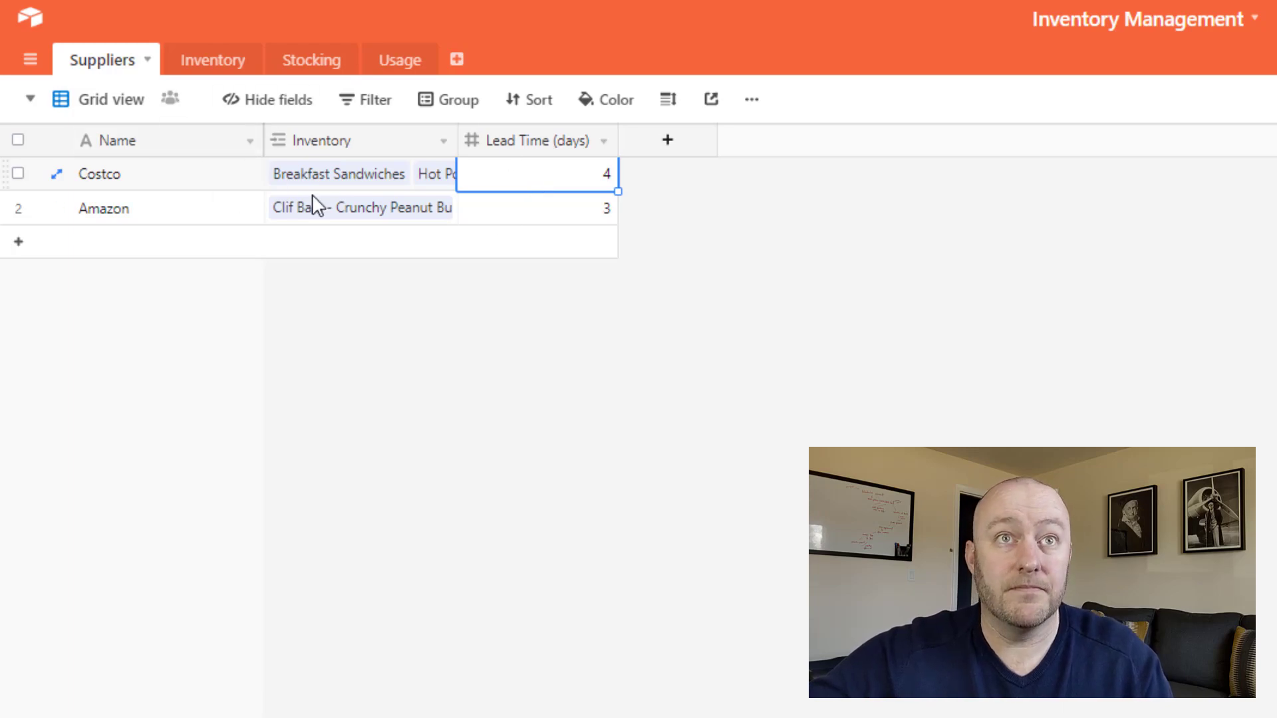
click(208, 61)
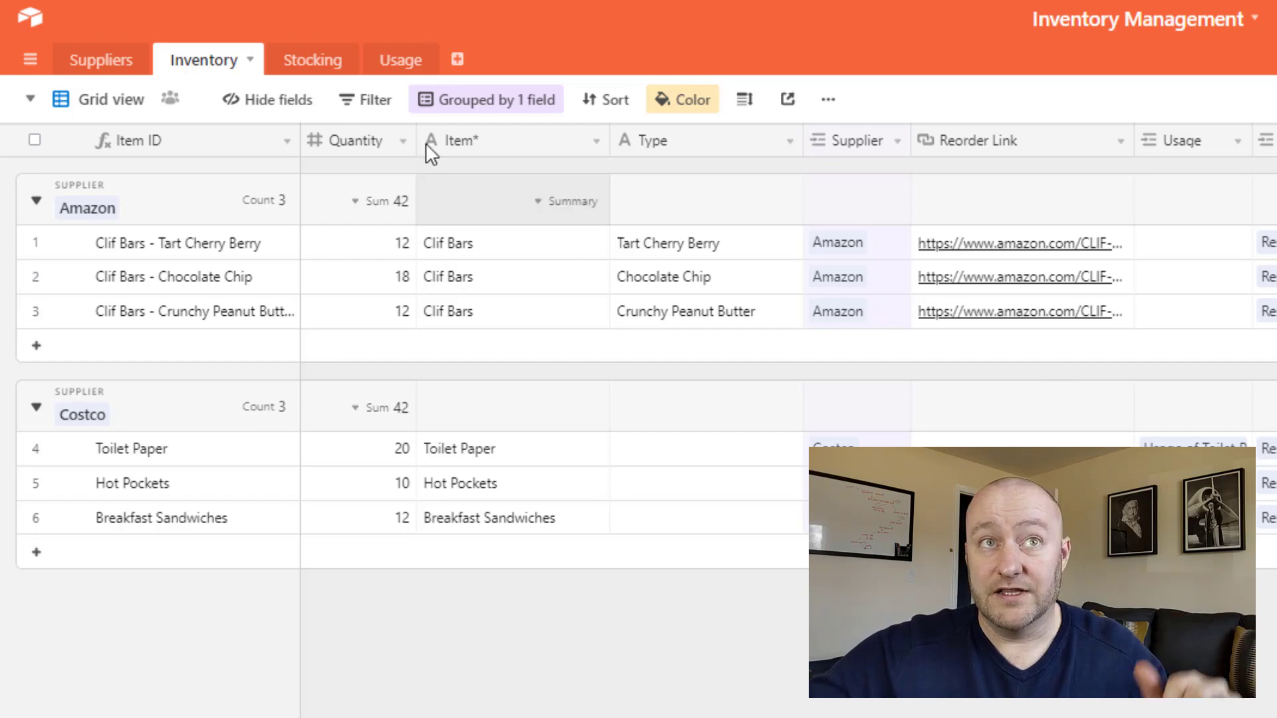
Add a new Stocking record linked to the Toilet Paper item.
click(326, 64)
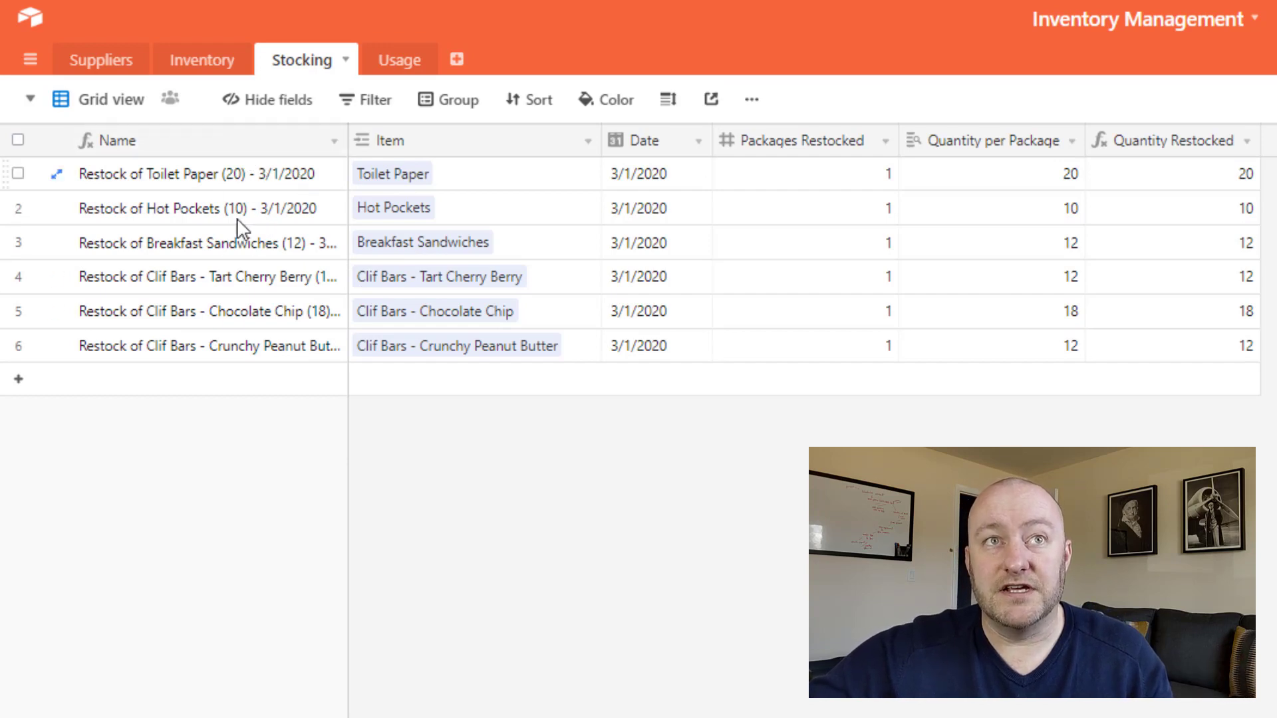
click(466, 177)
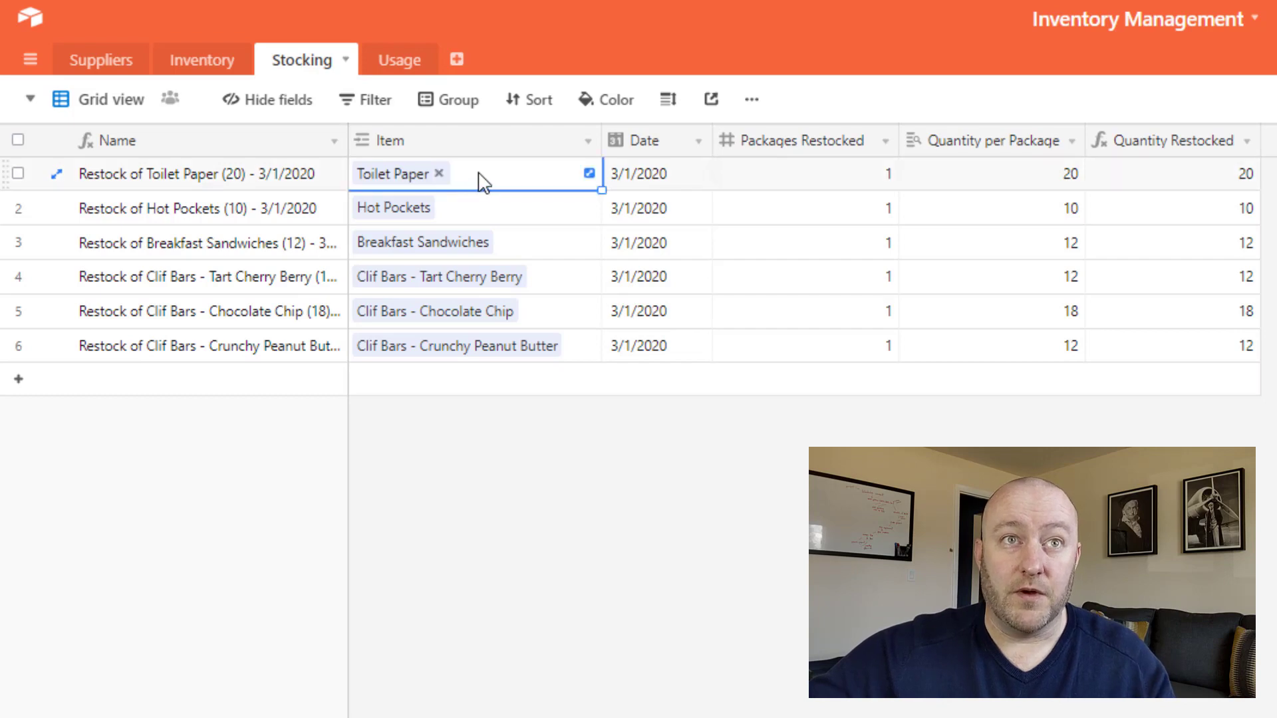
click(452, 391)
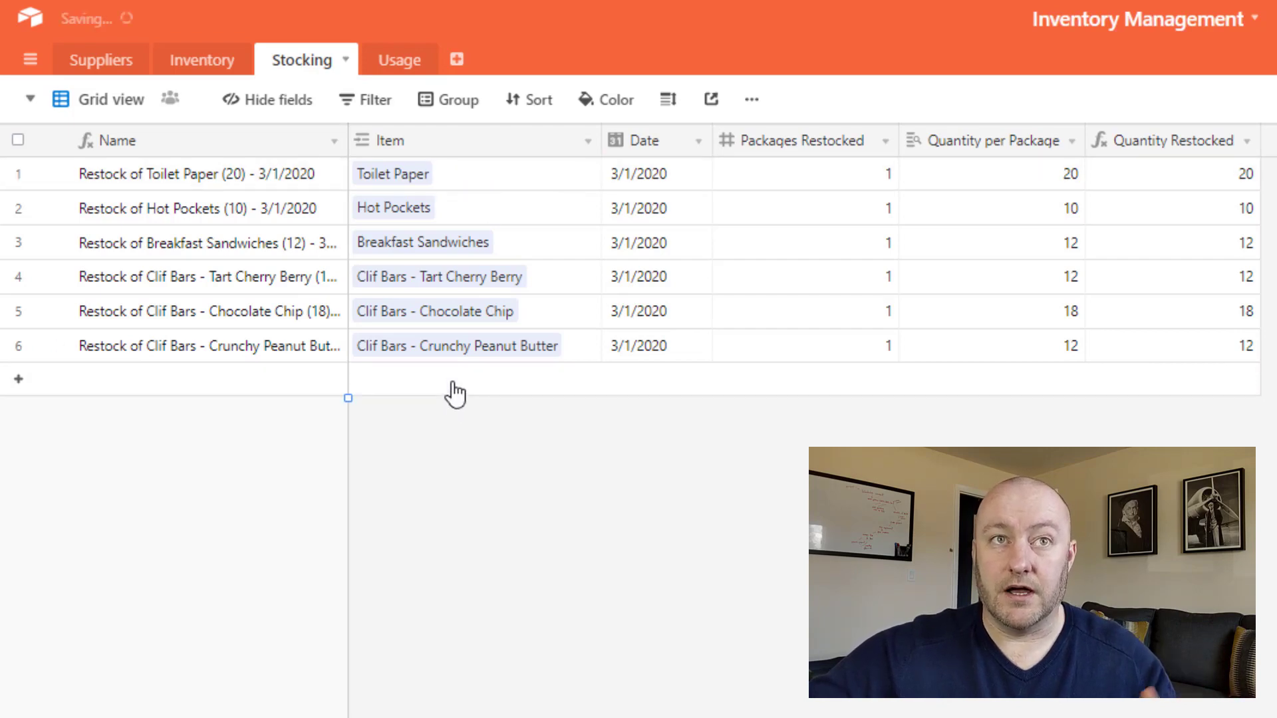
click(386, 387)
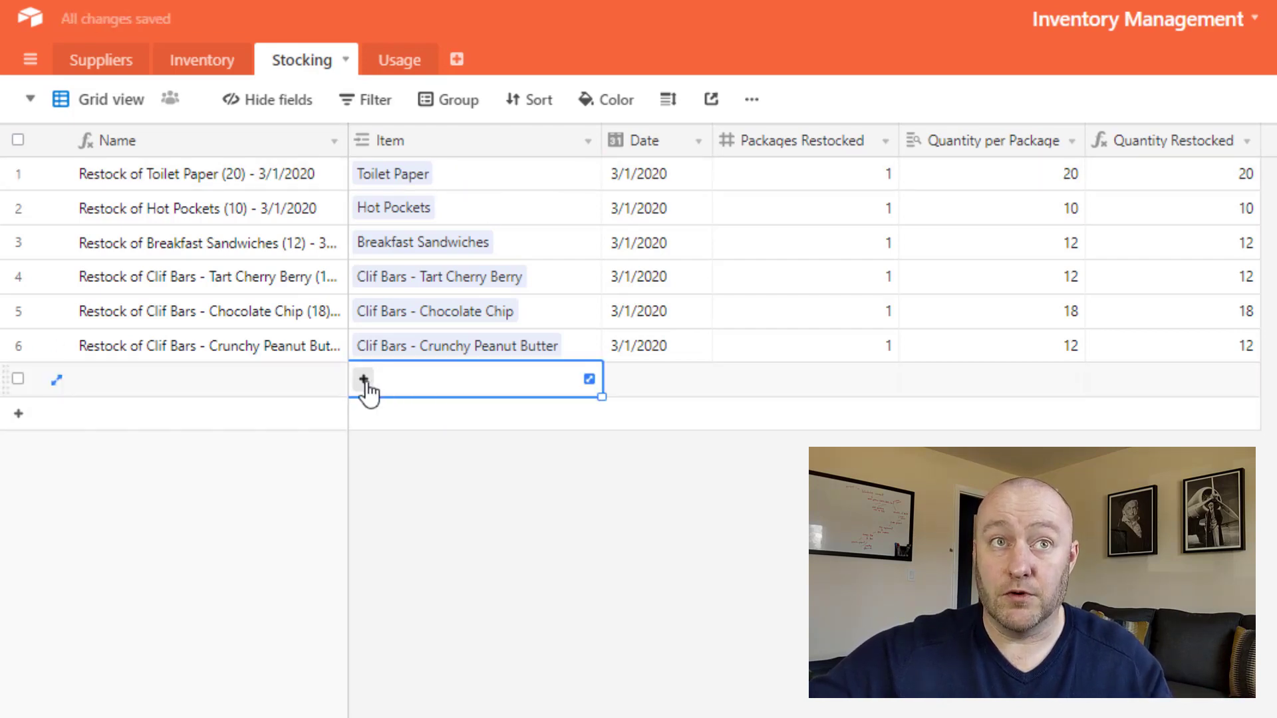
click(364, 380)
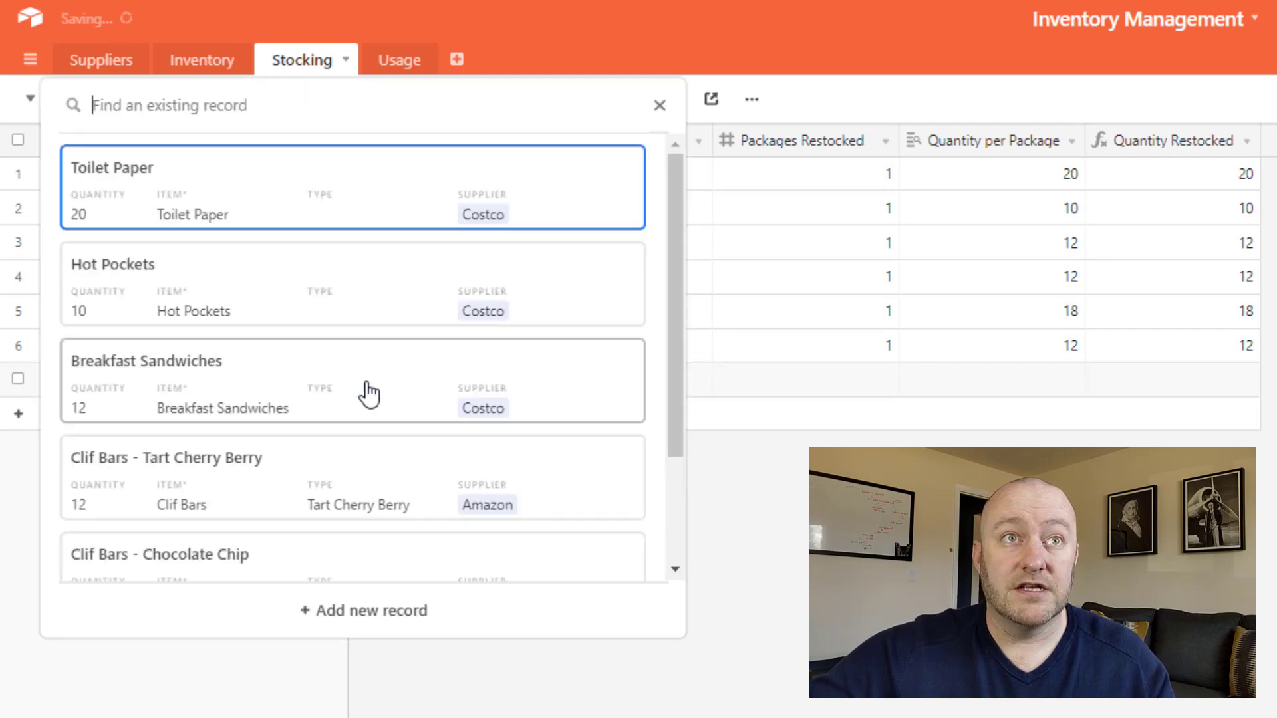
click(197, 199)
Date the new restock 3/15/2020 with 2 packages restocked.
click(642, 380)
click(642, 380)
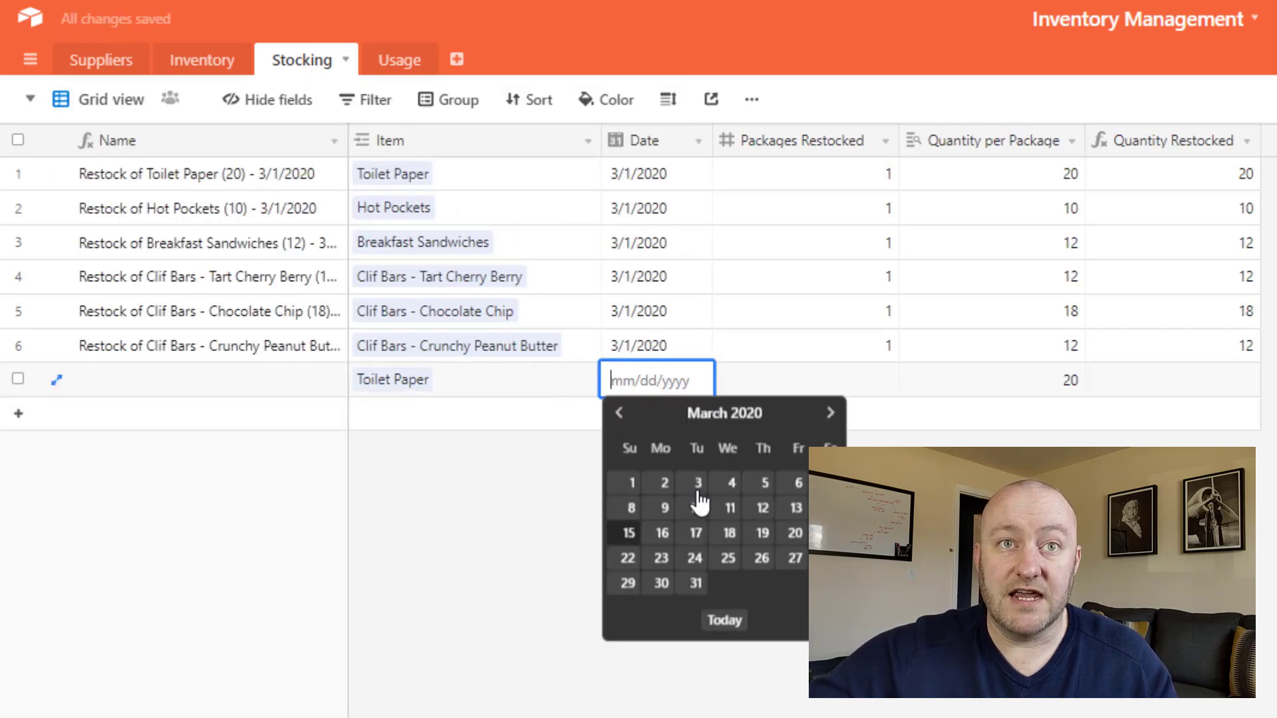
click(626, 534)
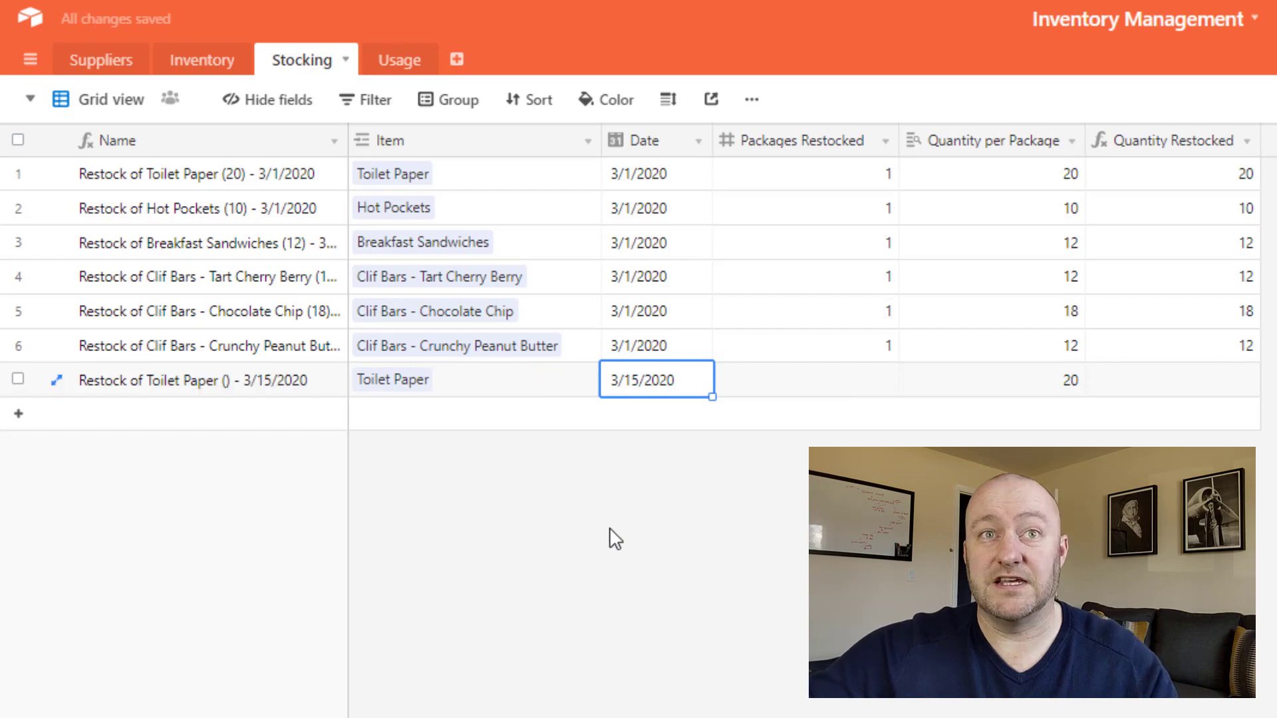
click(699, 537)
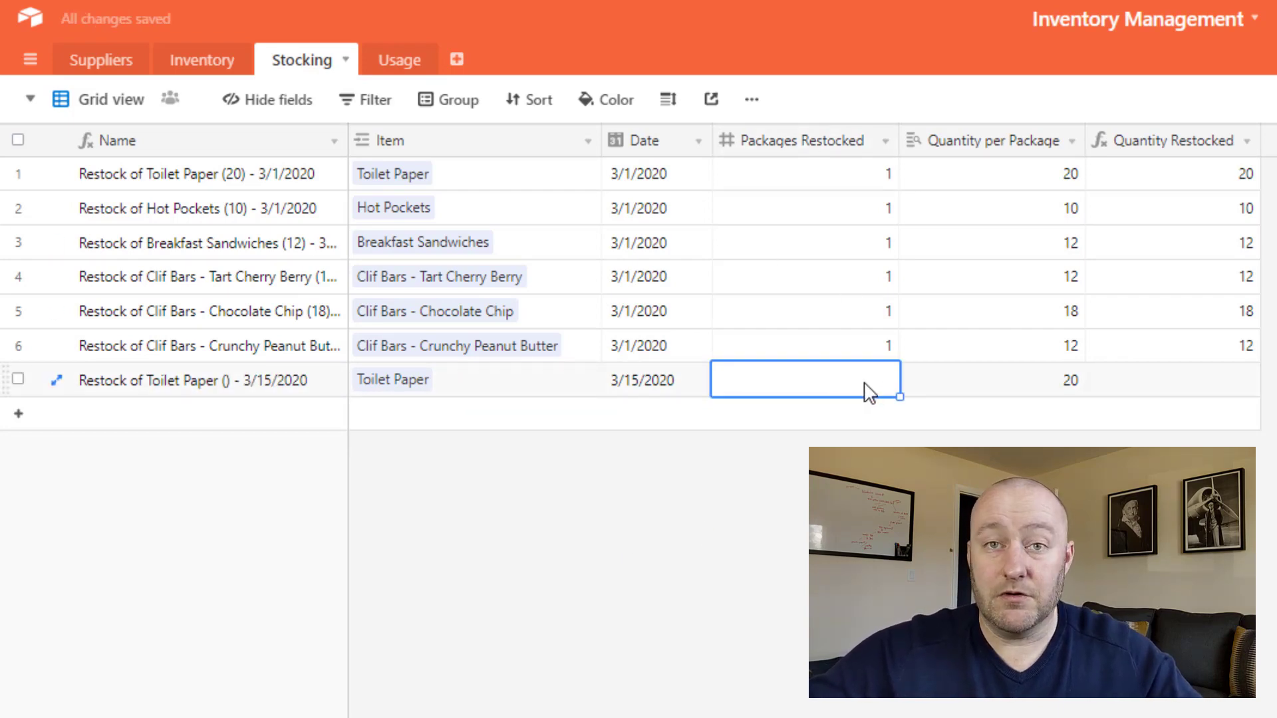
text(2)
key(Tab)
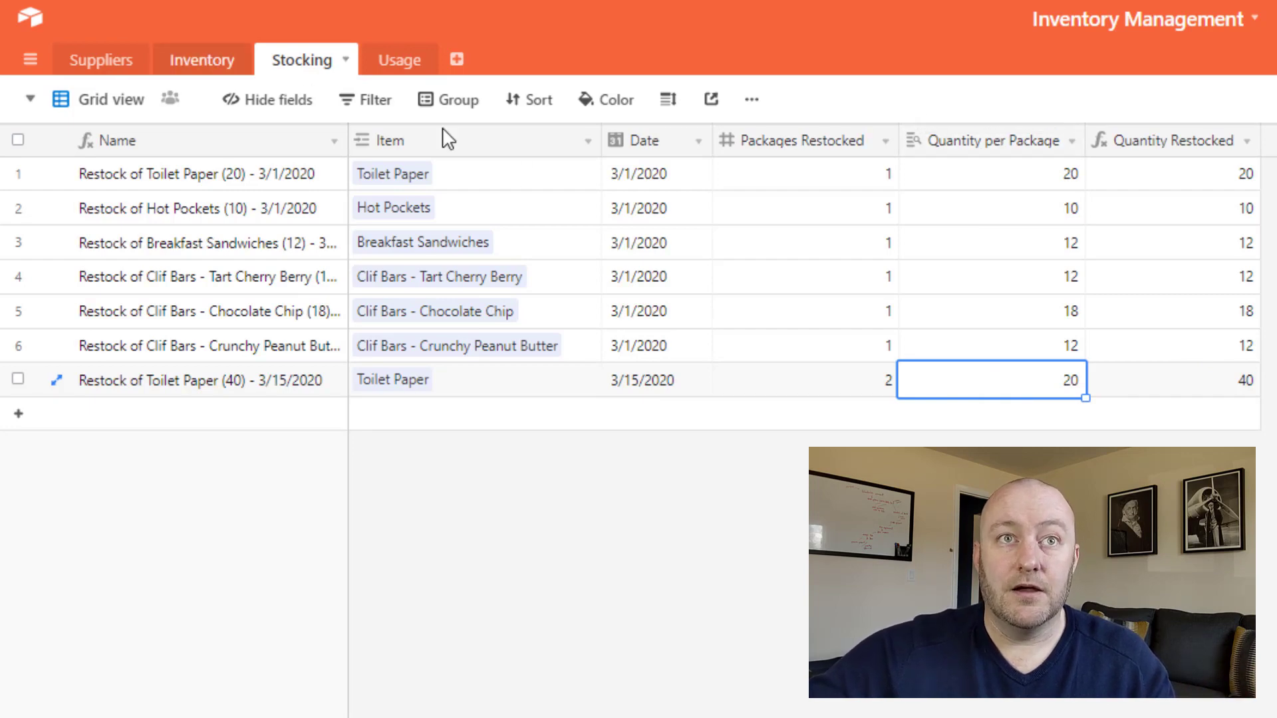
Check Toilet Paper's package quantity of 20 in the Inventory table.
click(420, 385)
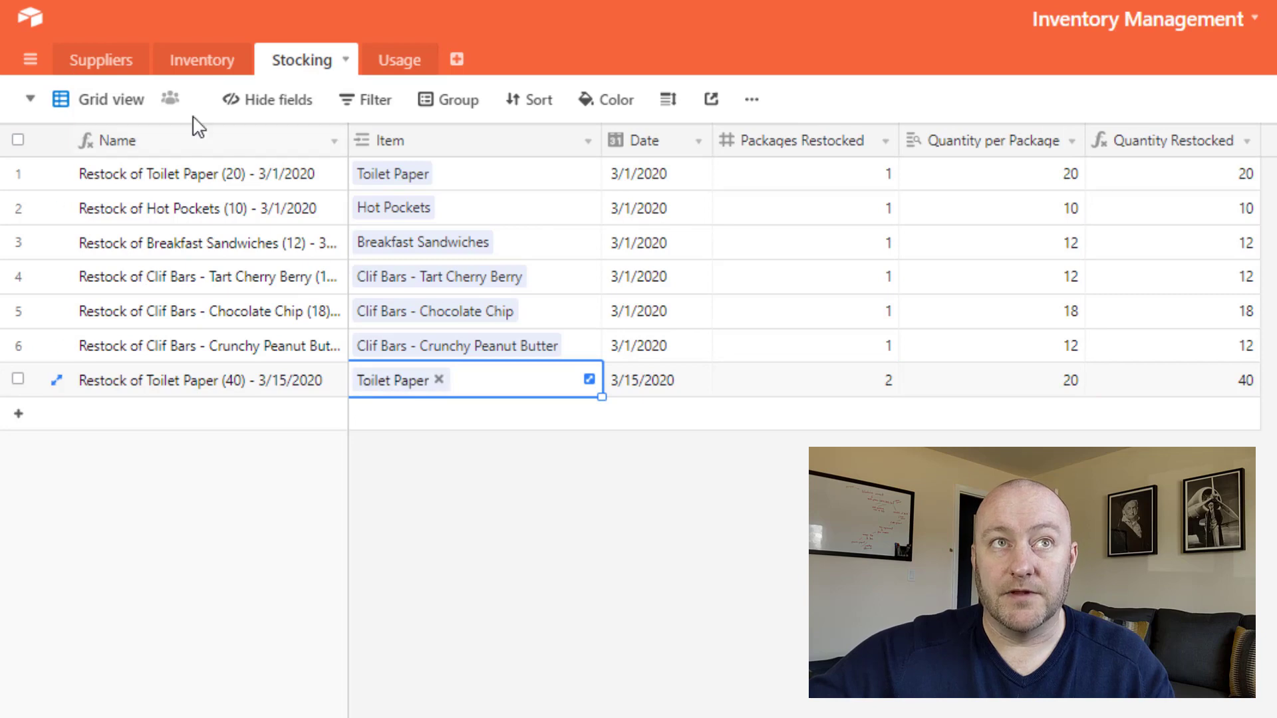
click(198, 64)
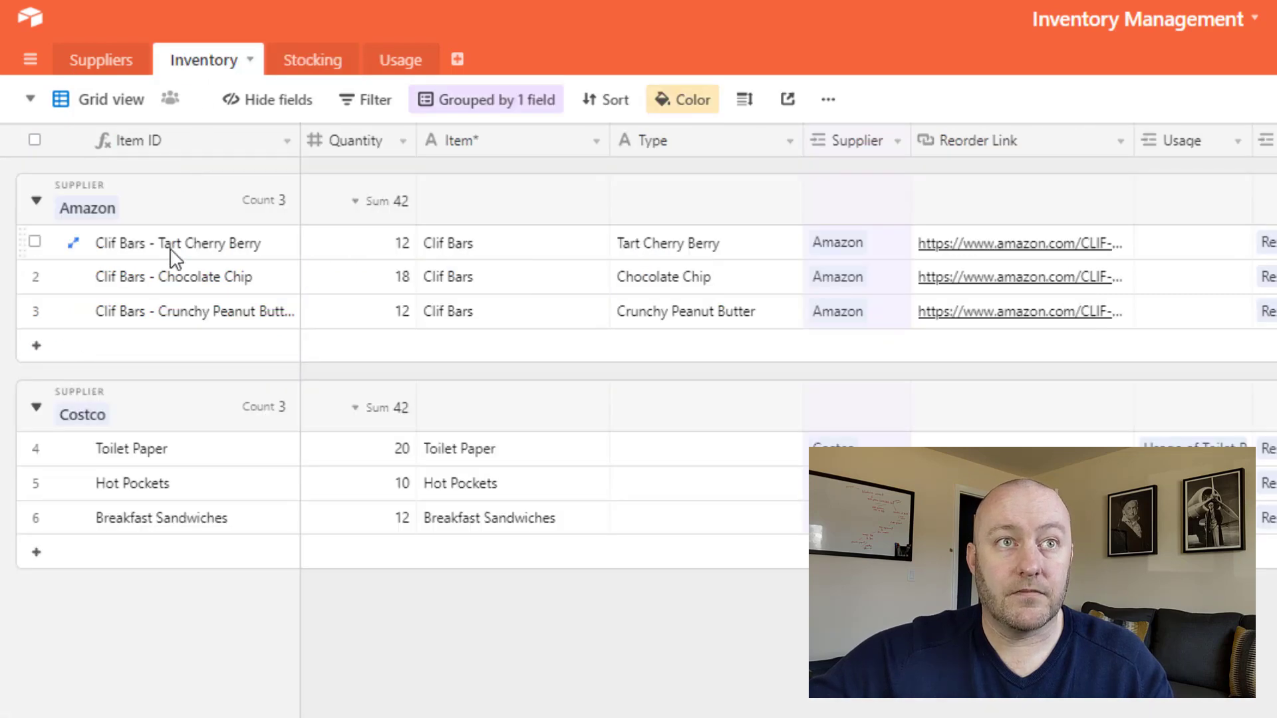
click(374, 459)
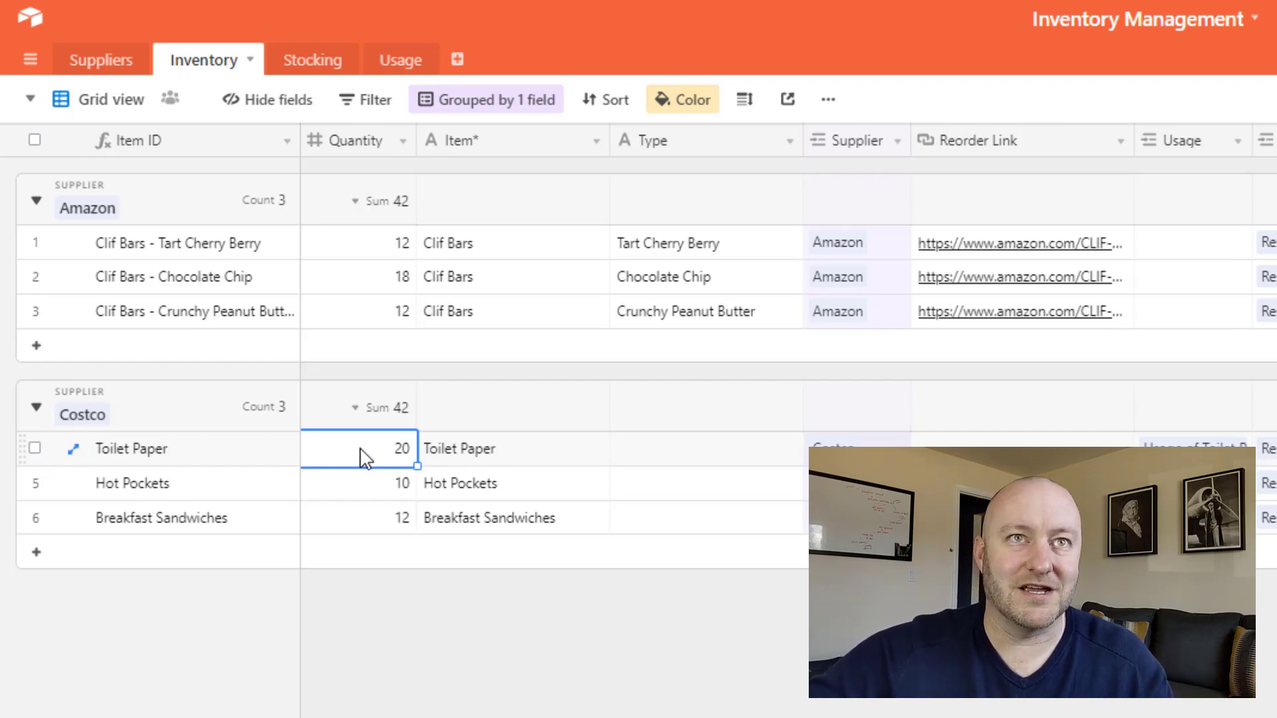
Confirm the restock's Quantity Restocked of 40 and Toilet Paper's Quantity Purchased of 60.
click(315, 67)
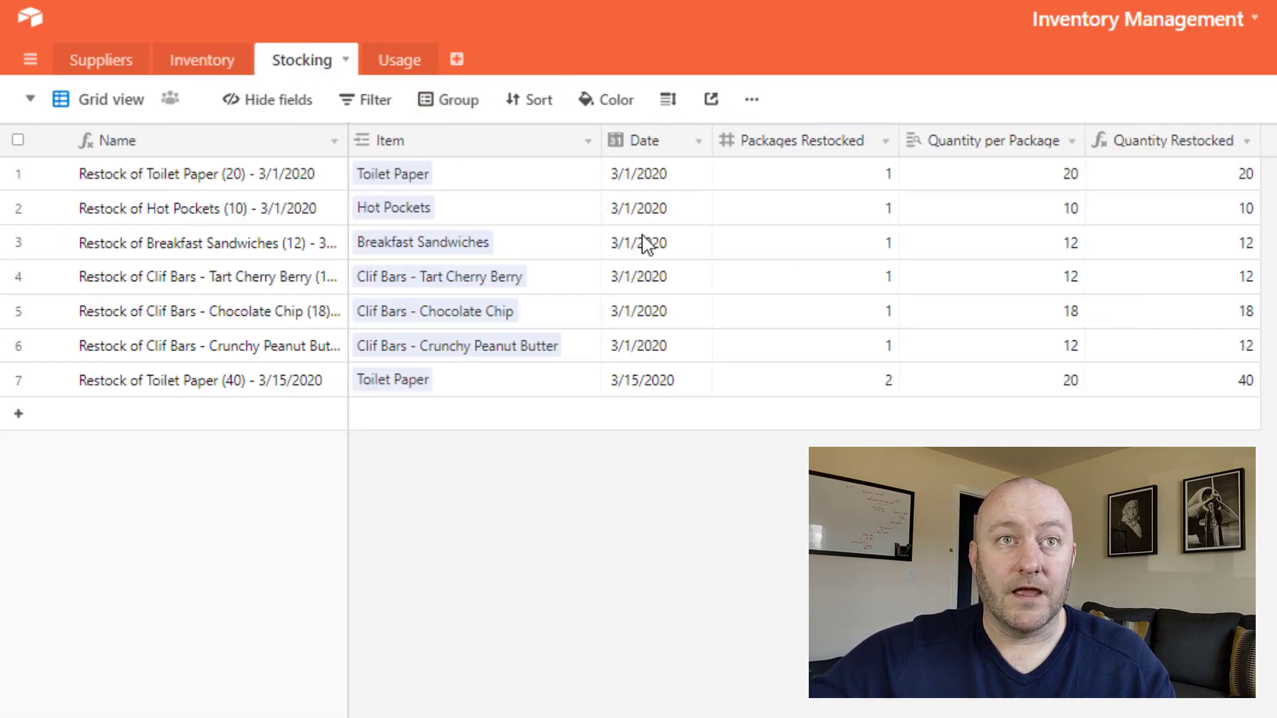
click(459, 389)
click(1012, 381)
click(801, 384)
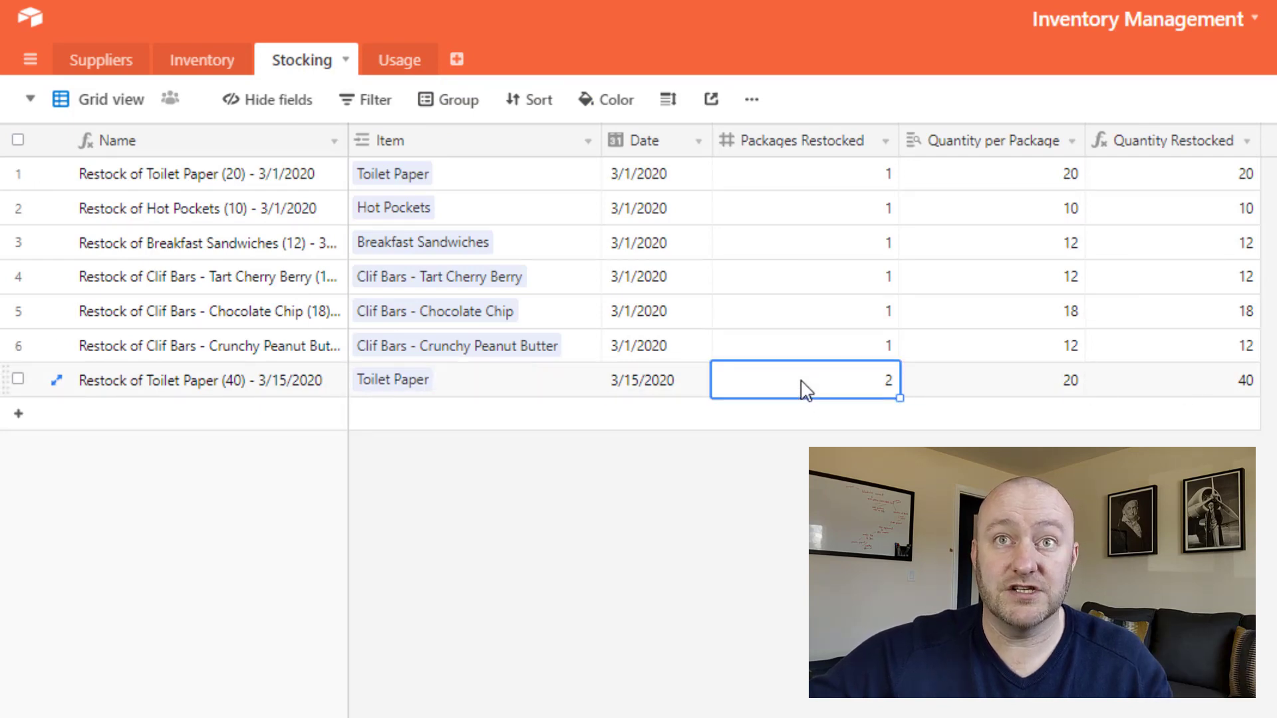
click(1212, 387)
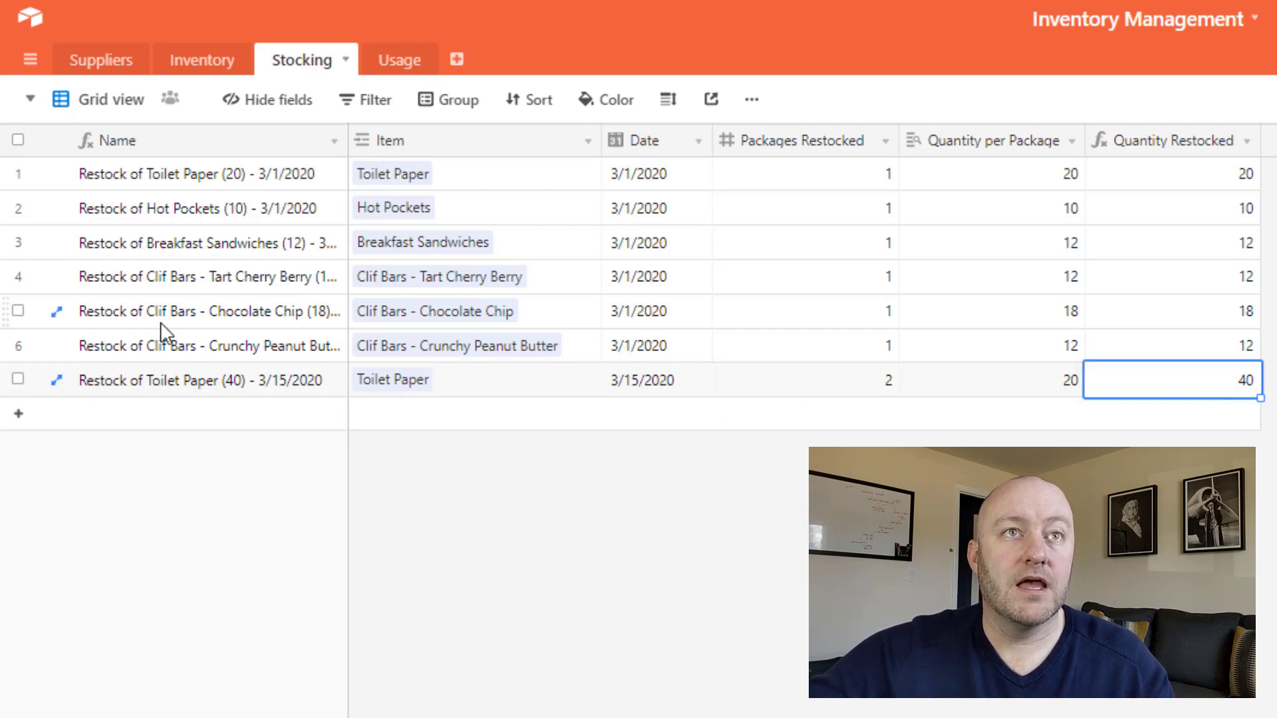
click(206, 65)
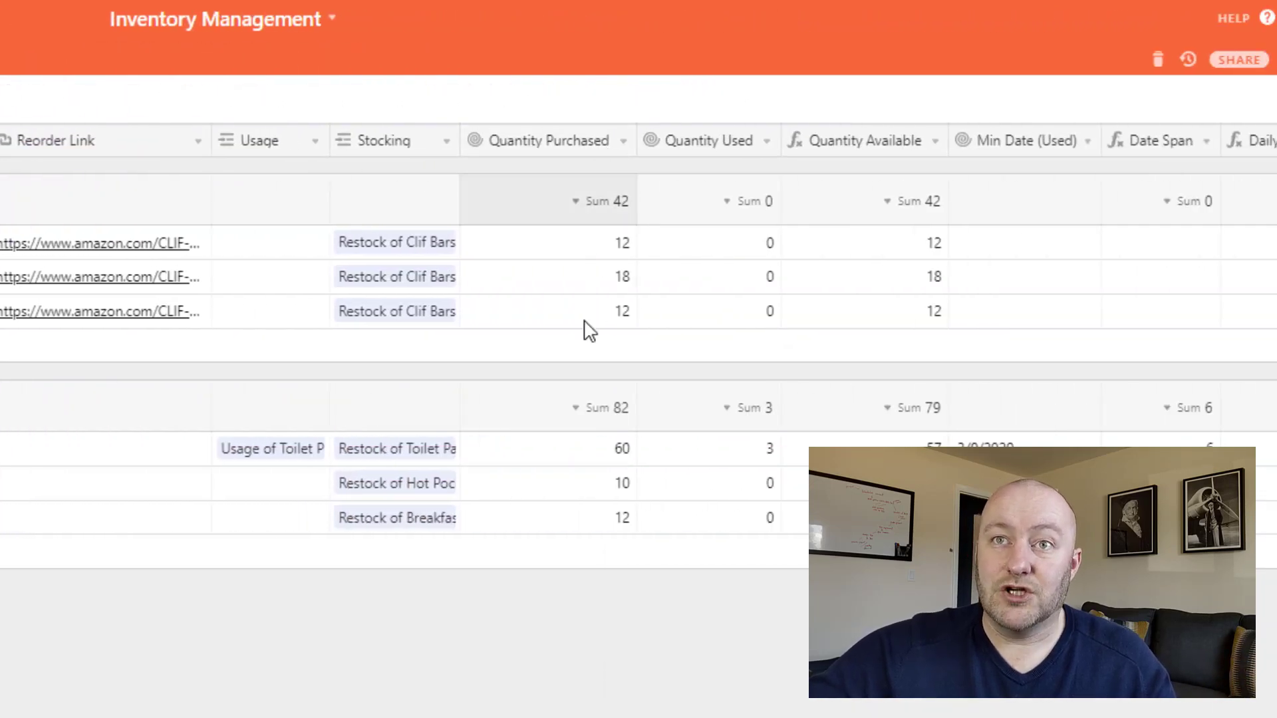
click(544, 463)
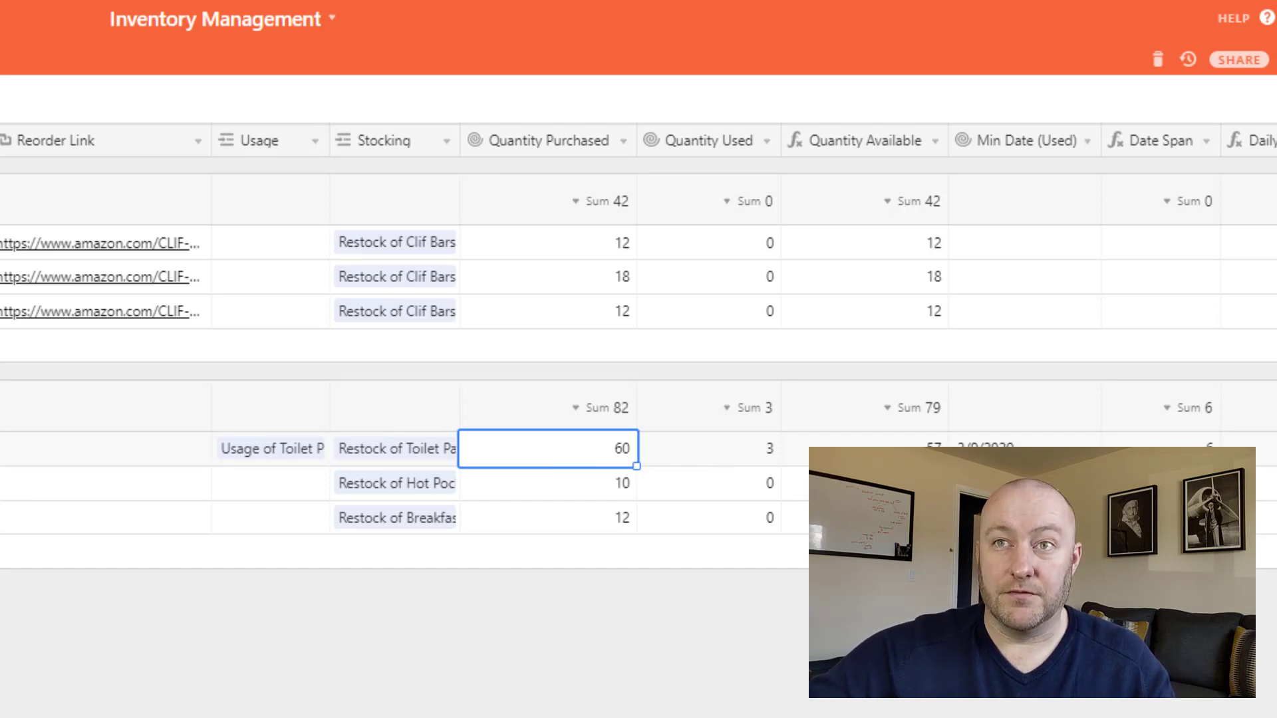
Add a new Usage record linked to Toilet Paper.
click(865, 440)
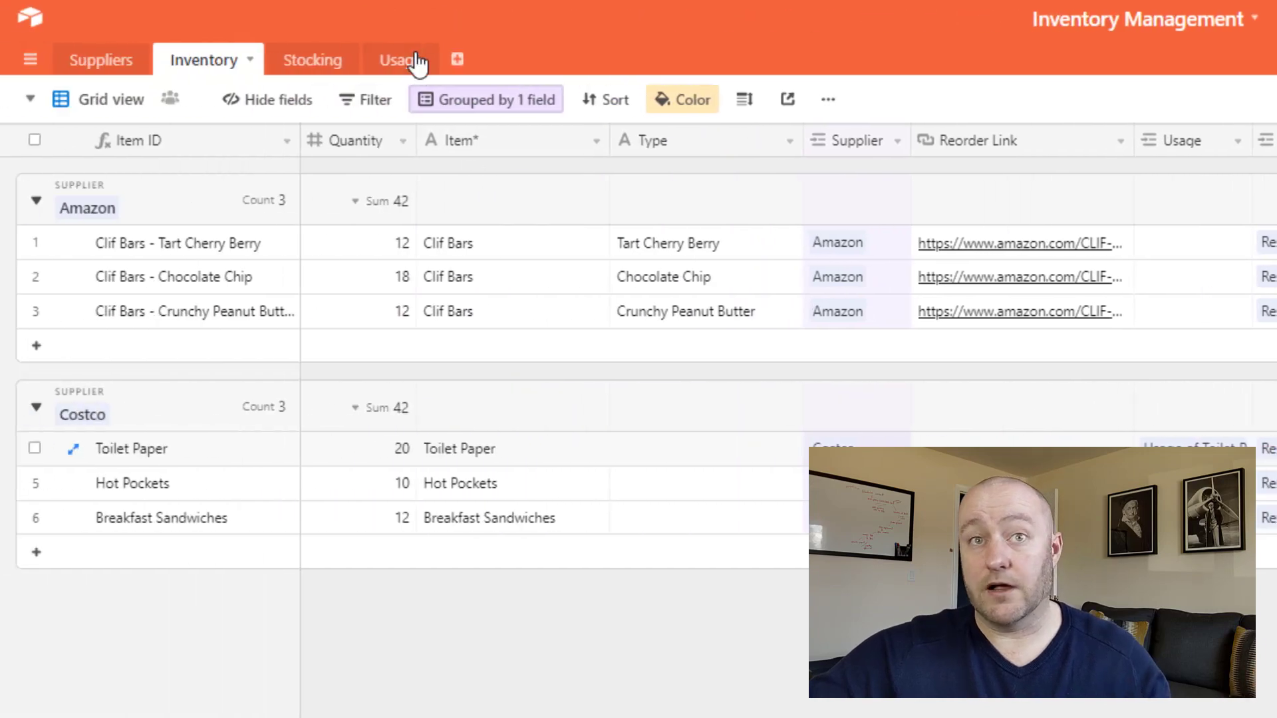
click(407, 61)
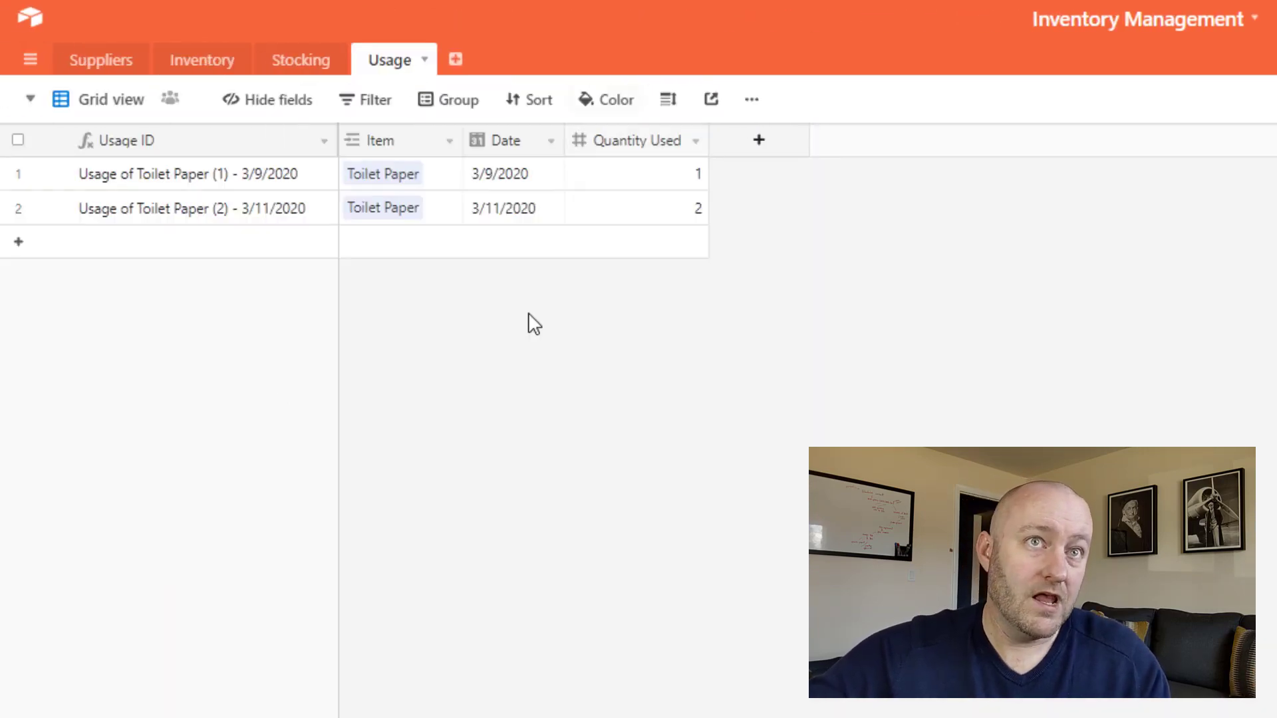
click(403, 256)
click(359, 248)
click(358, 247)
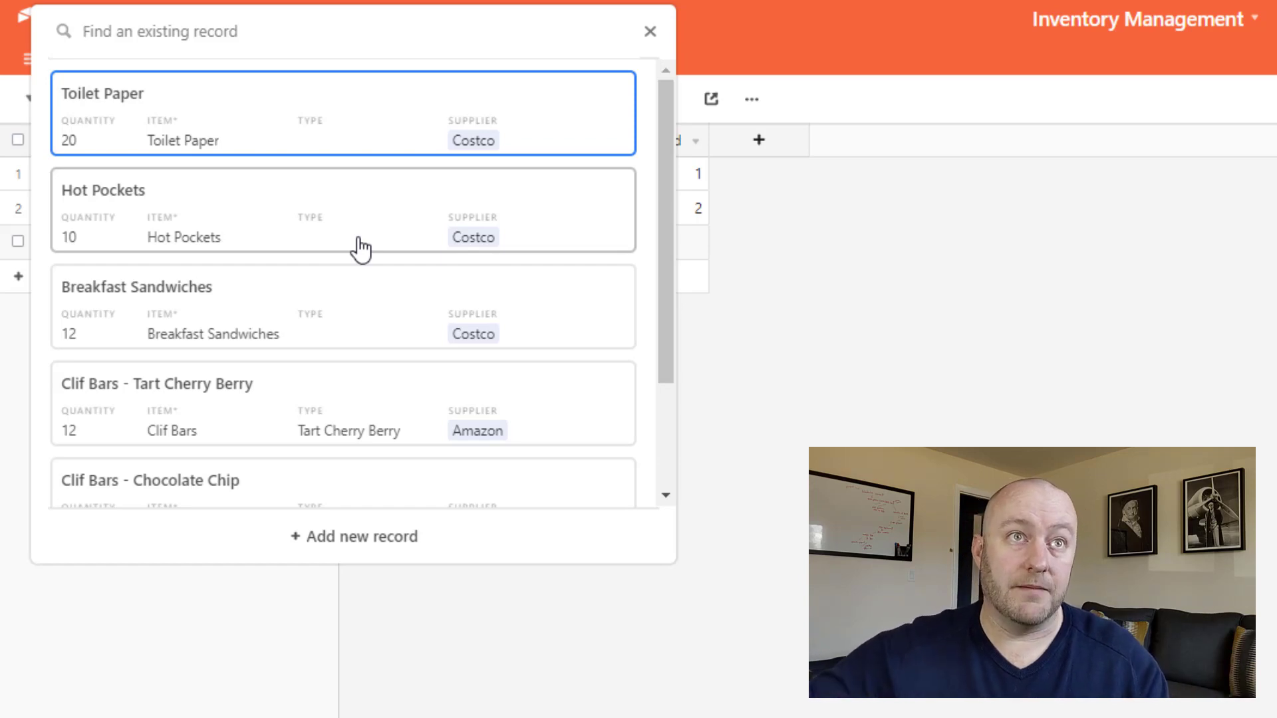
click(277, 120)
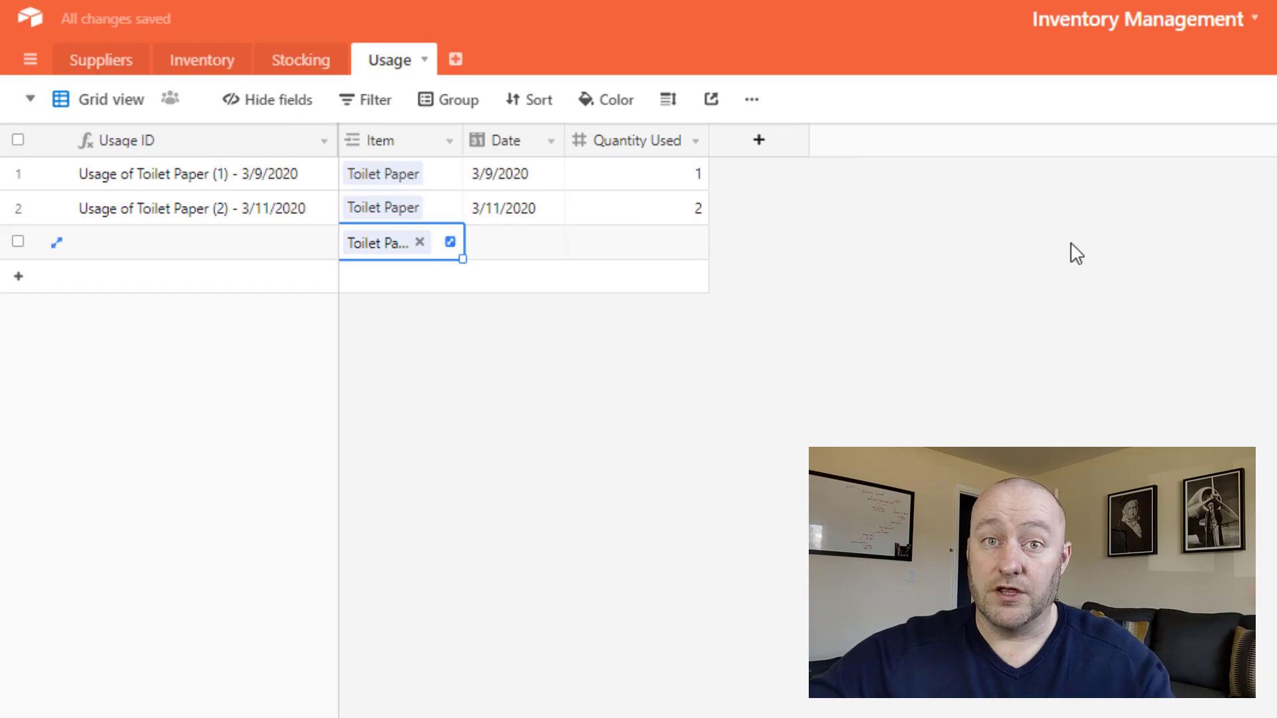
Date the usage record 3/15/2020 with 2 used, then review all three Quantity Used values.
double_click(500, 245)
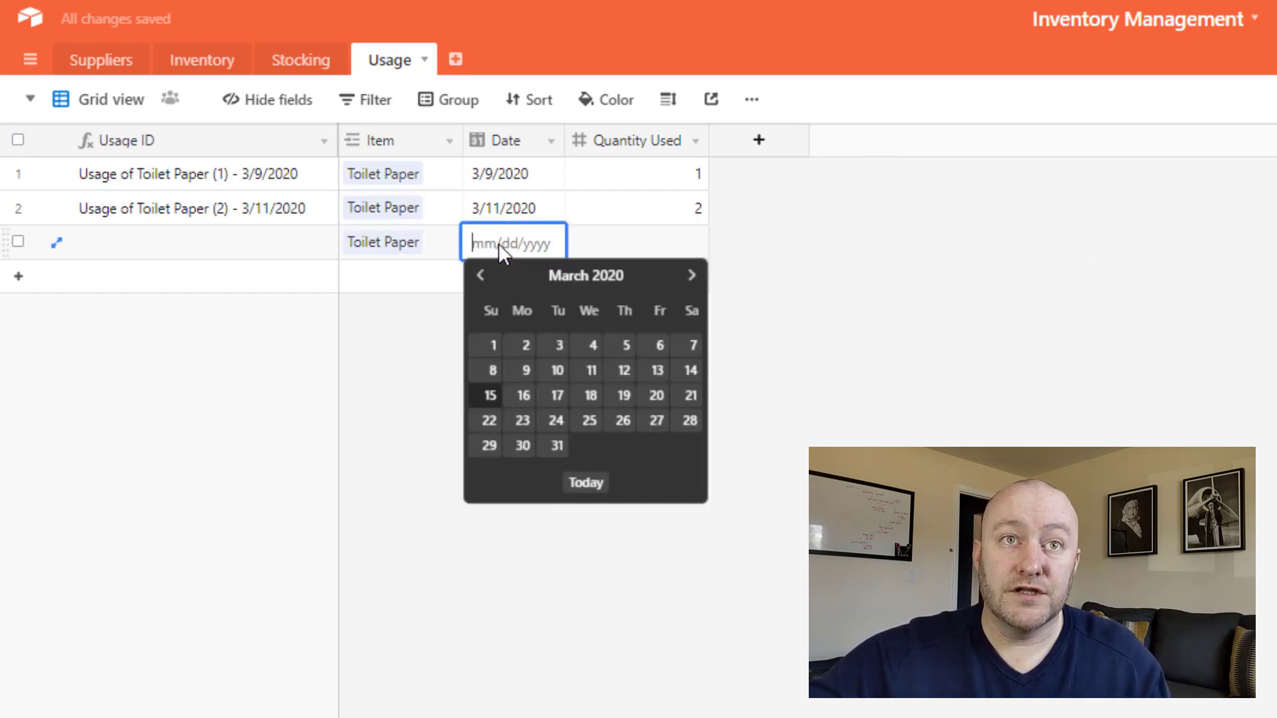
click(492, 396)
click(641, 253)
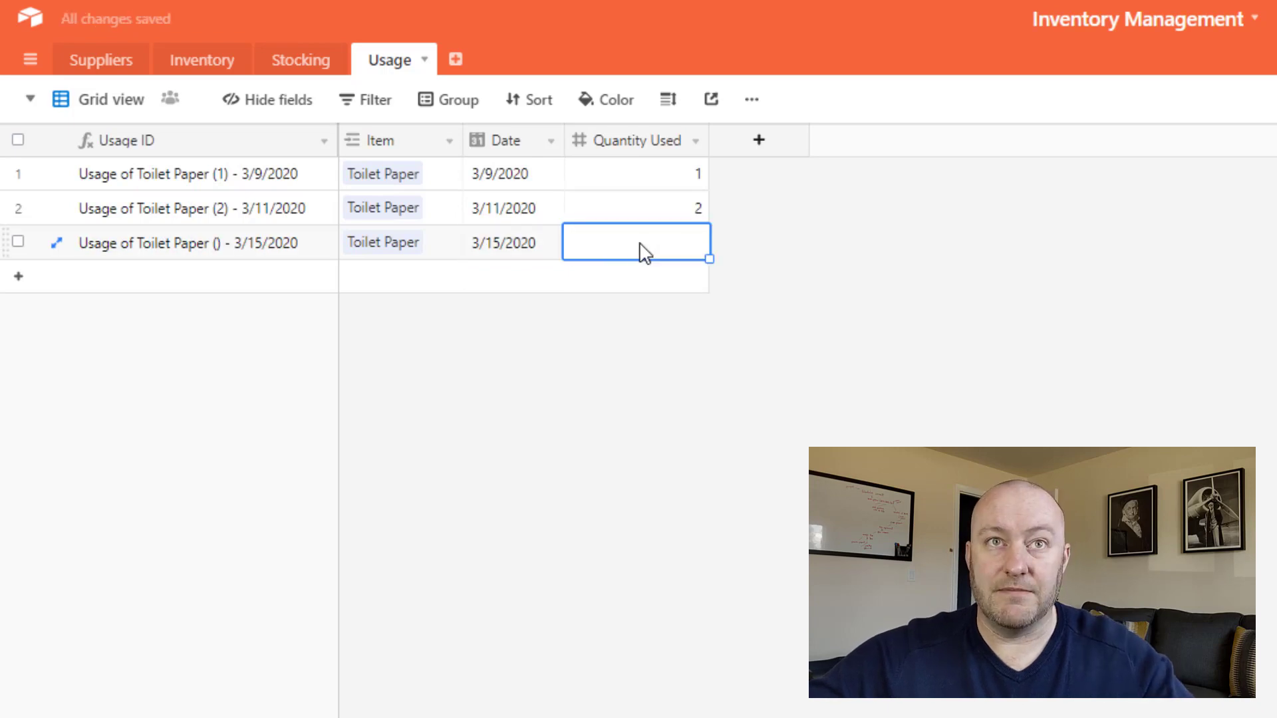
text(2)
click(605, 474)
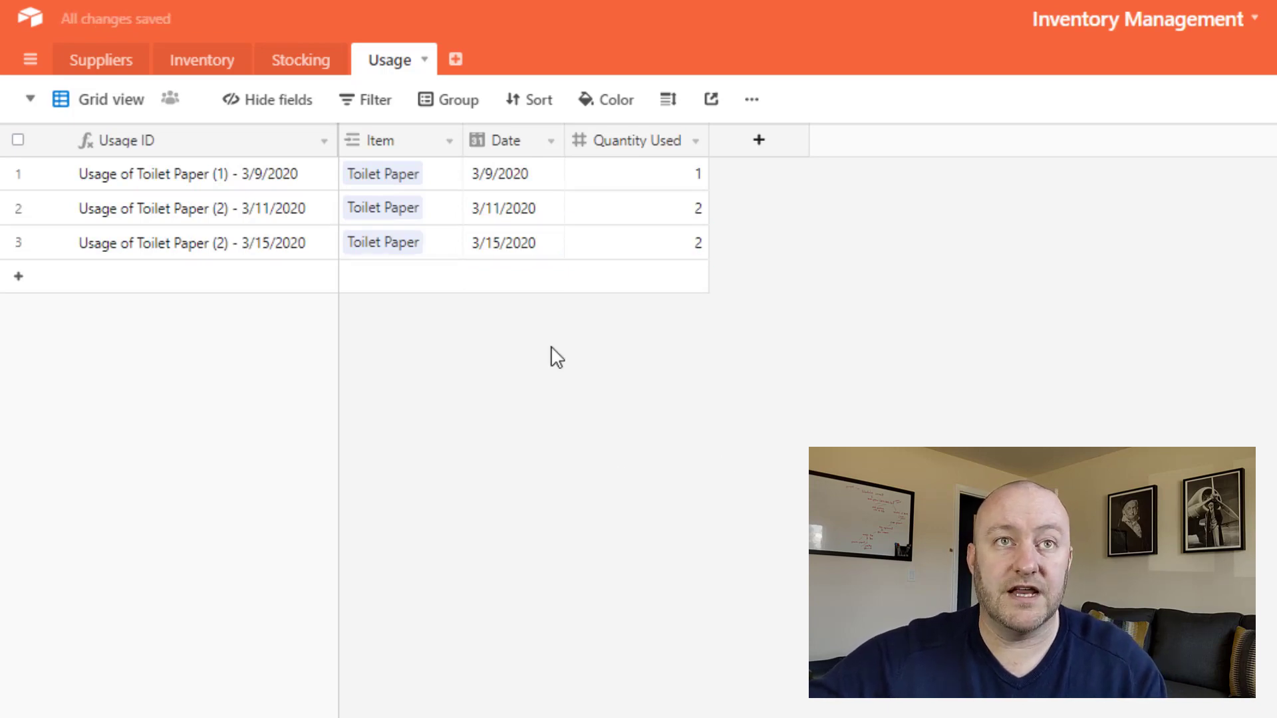
click(382, 253)
drag(641, 181, 633, 257)
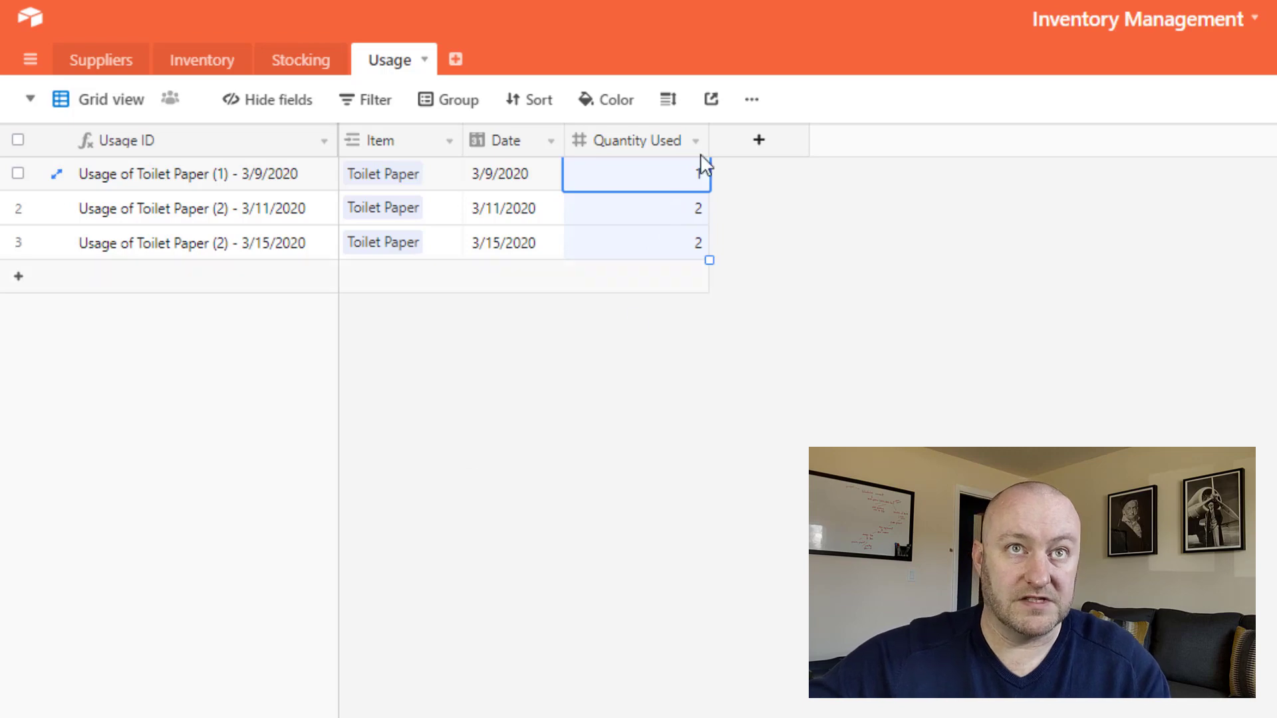
click(568, 467)
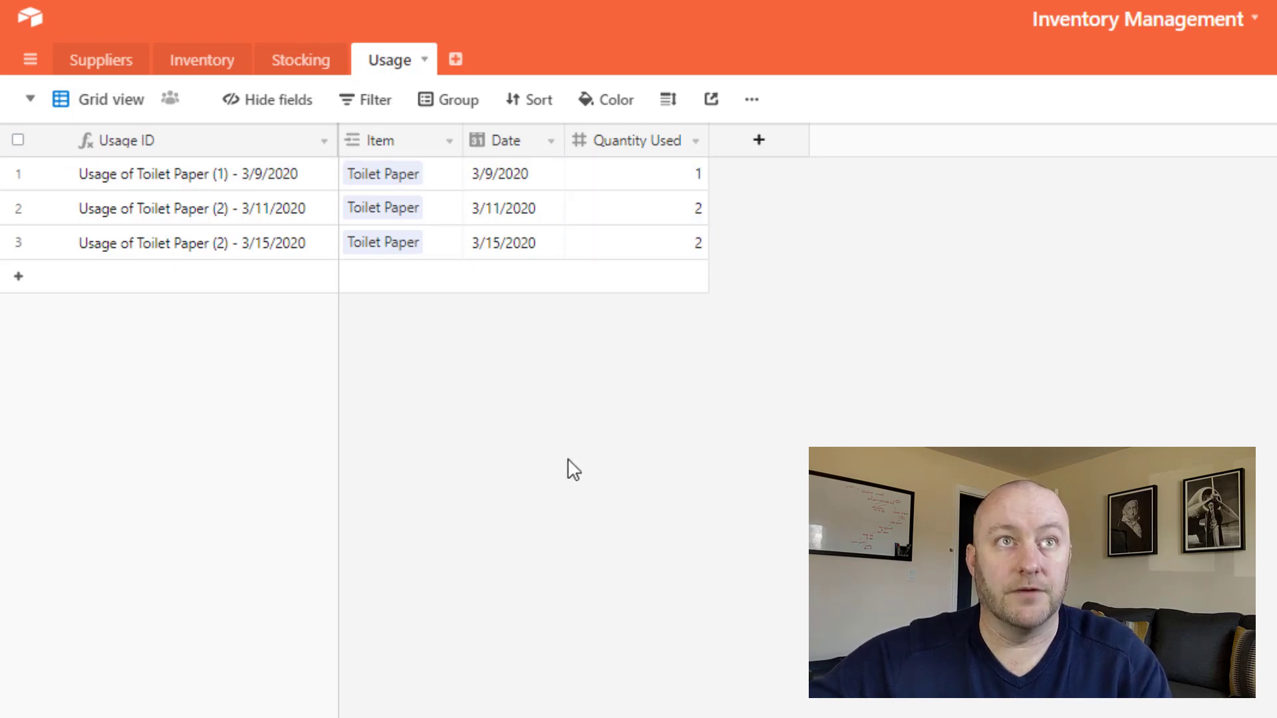
Hide the Usage and Stocking link fields in the Inventory view.
click(204, 67)
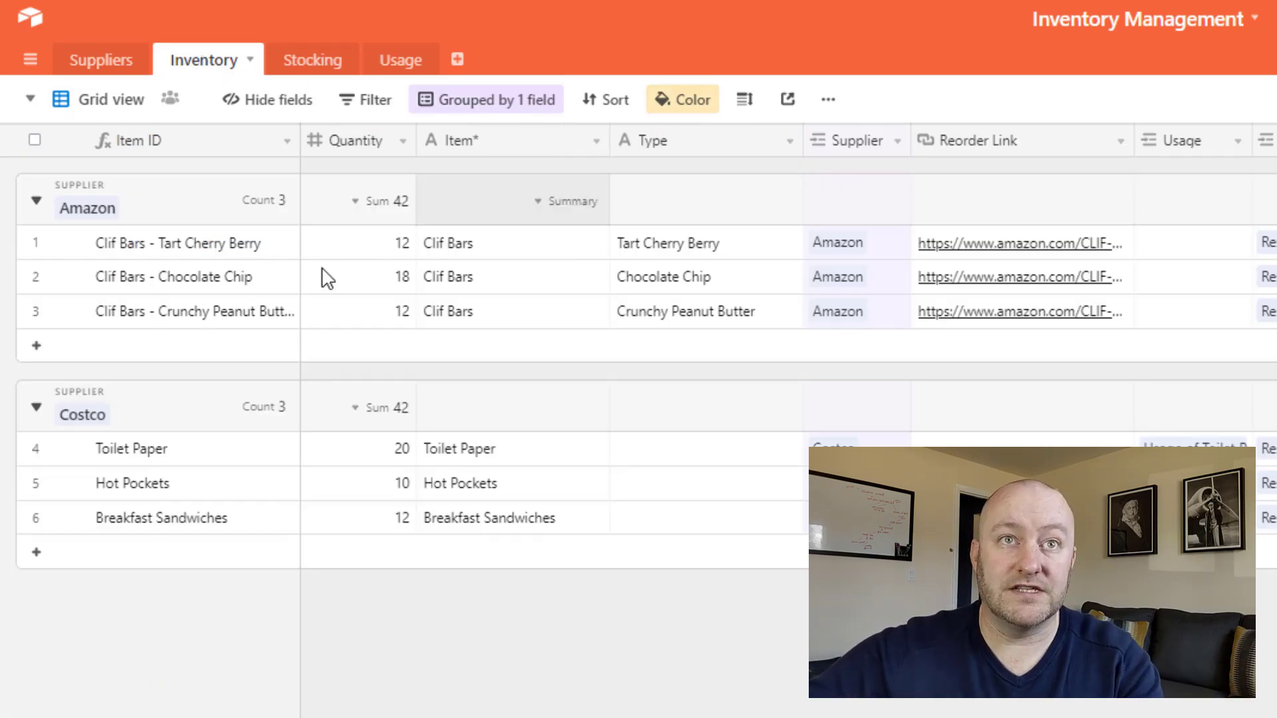
click(733, 256)
key(Tab)
key(Tab)
key(Tab)
key(Tab)
key(Tab)
key(Tab)
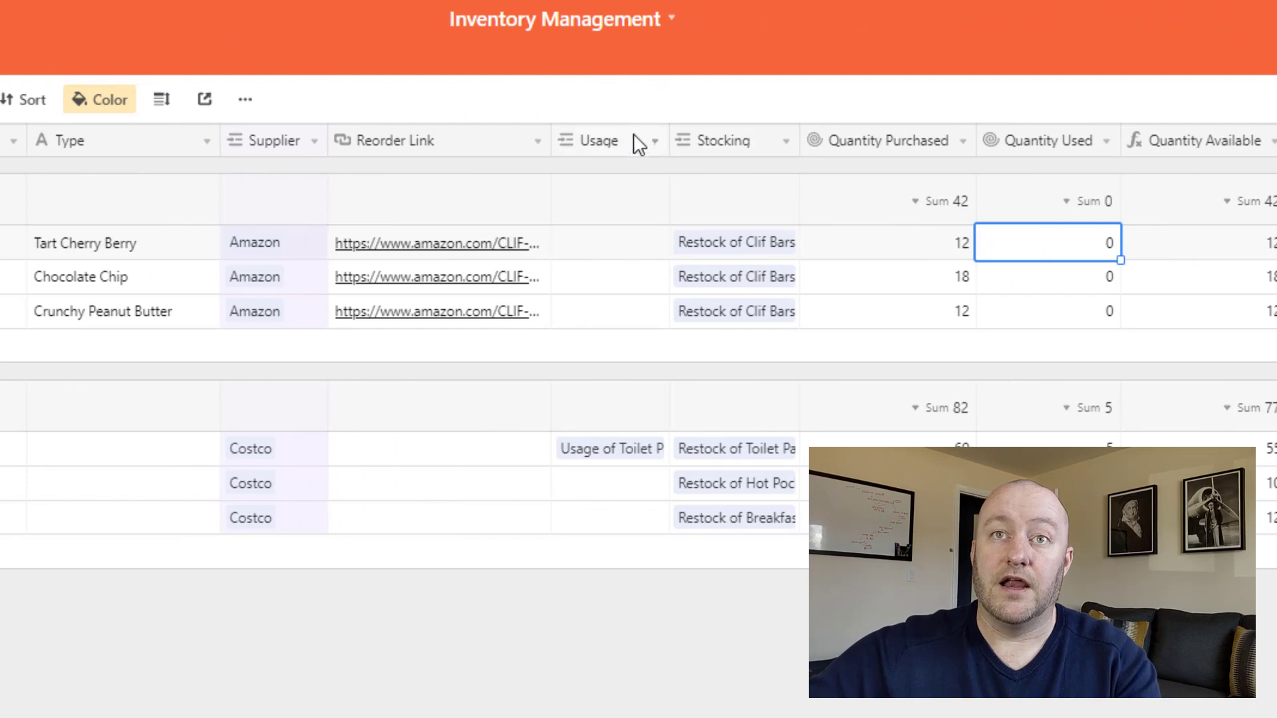
right_click(606, 163)
click(598, 142)
right_click(596, 139)
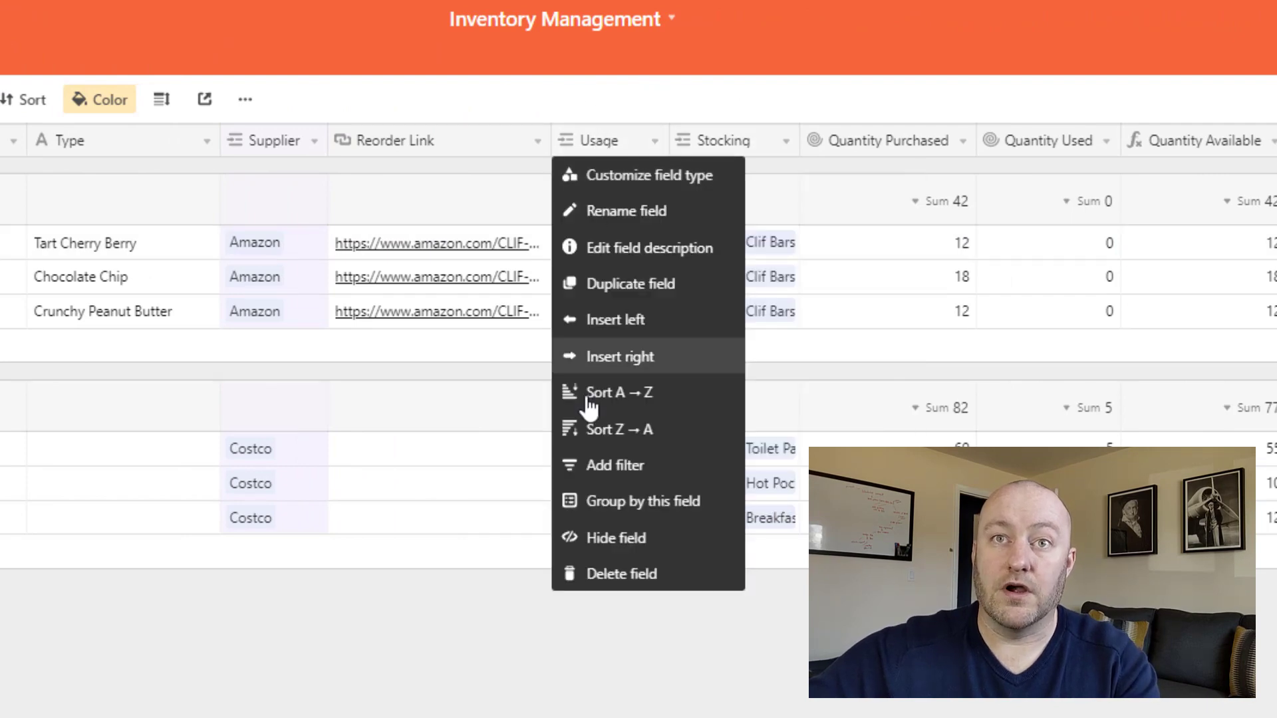
click(602, 537)
right_click(618, 143)
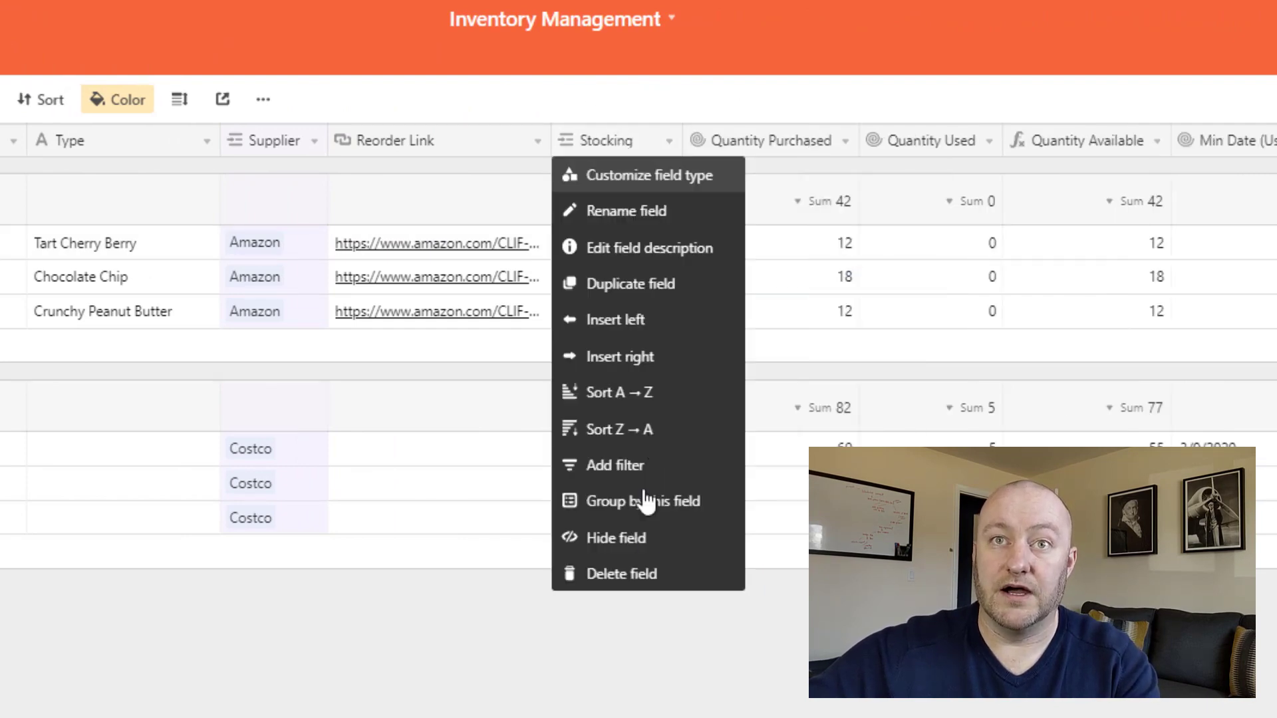
click(640, 545)
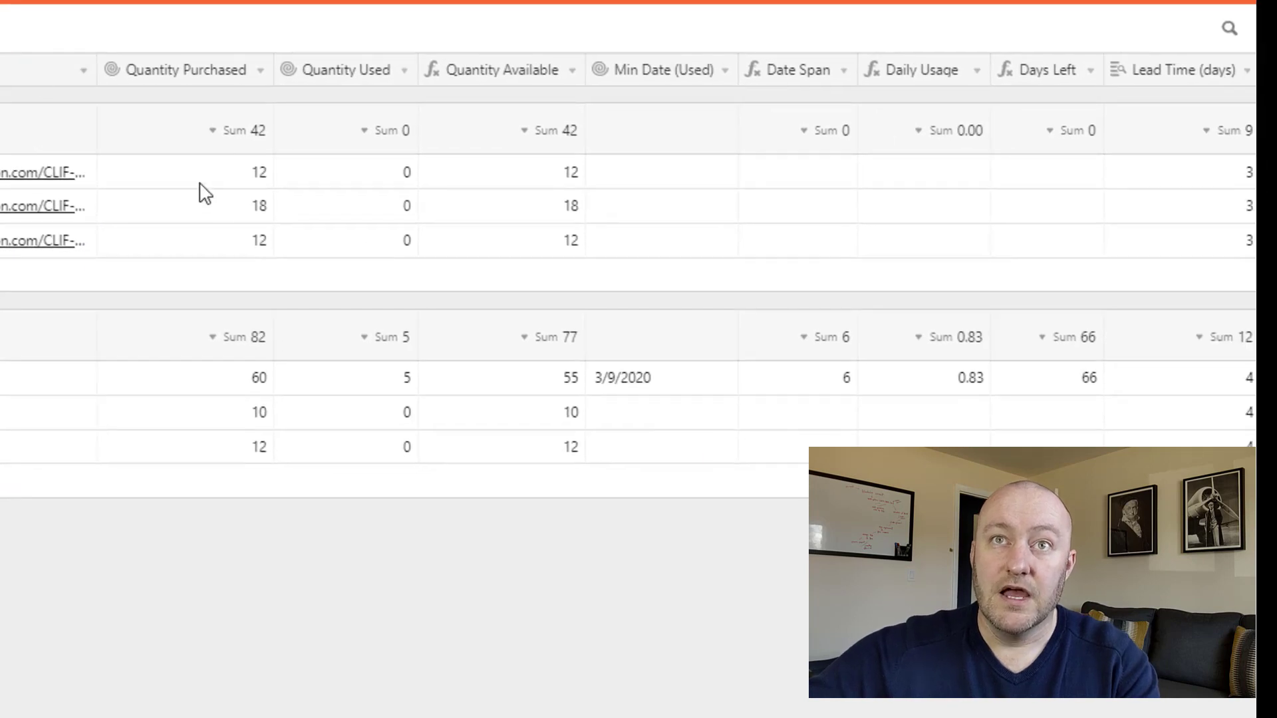
click(200, 188)
key(Right)
key(Right)
click(198, 189)
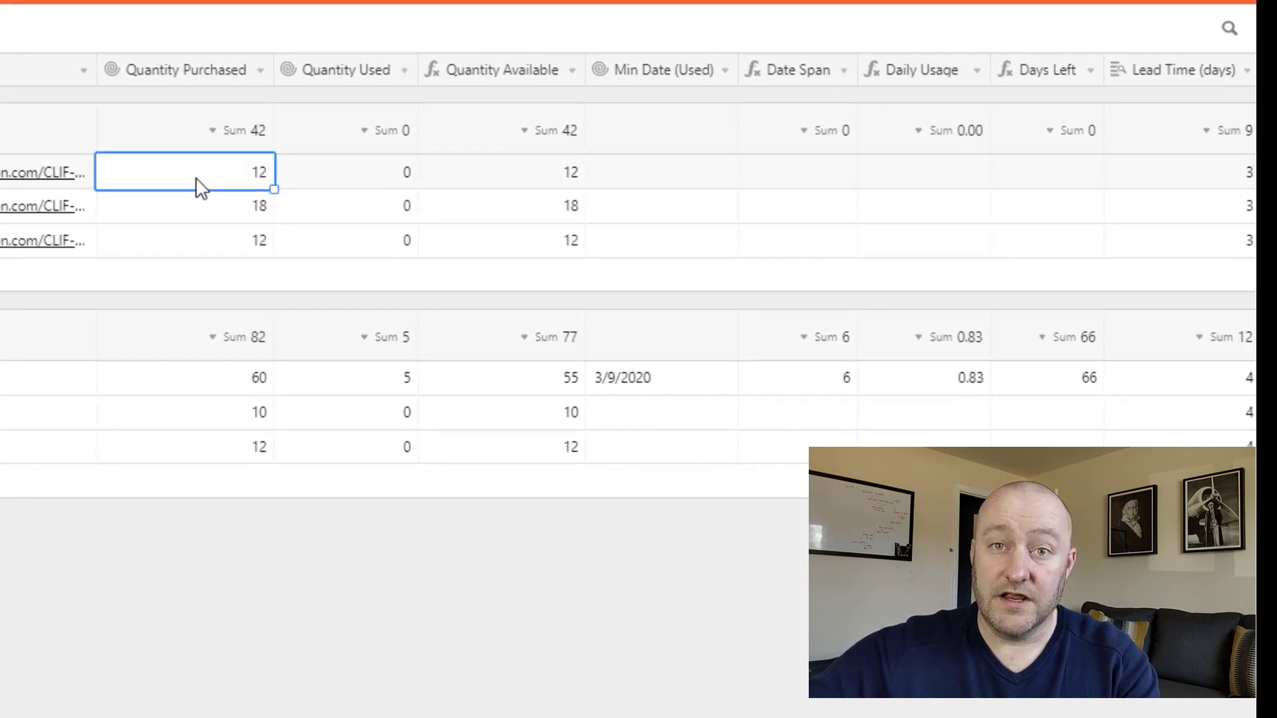
click(252, 72)
click(205, 106)
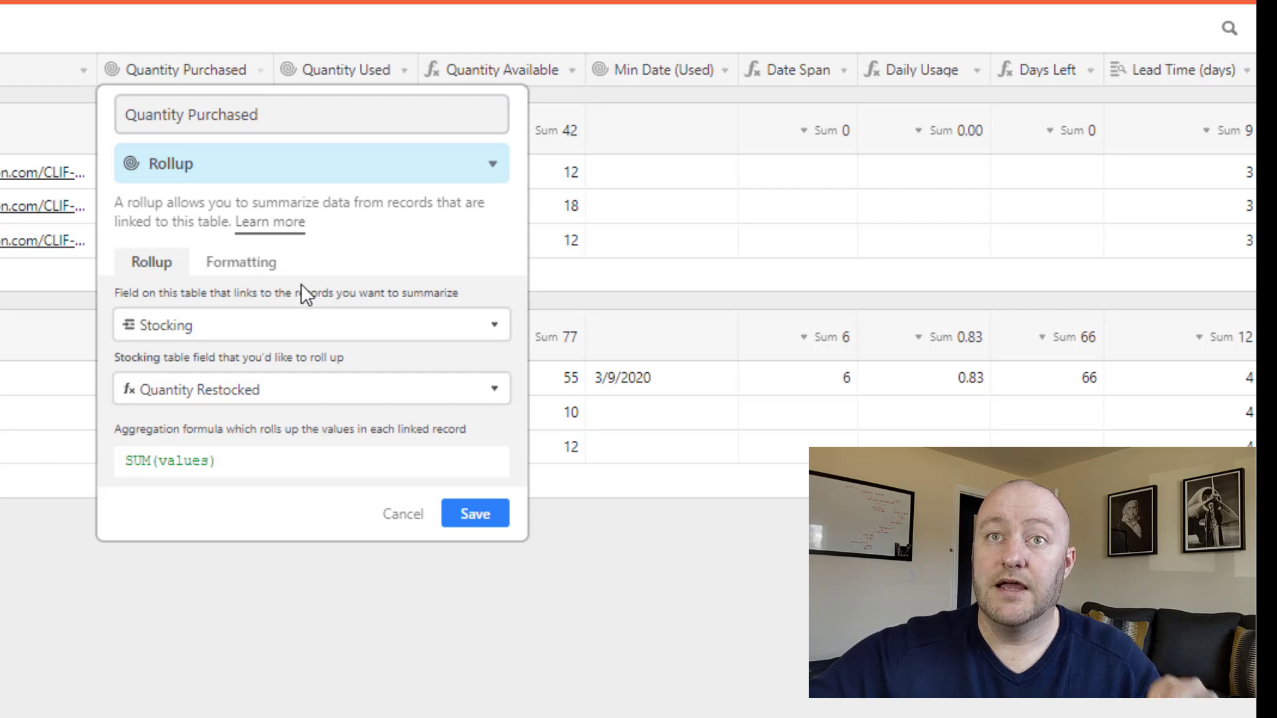
click(489, 526)
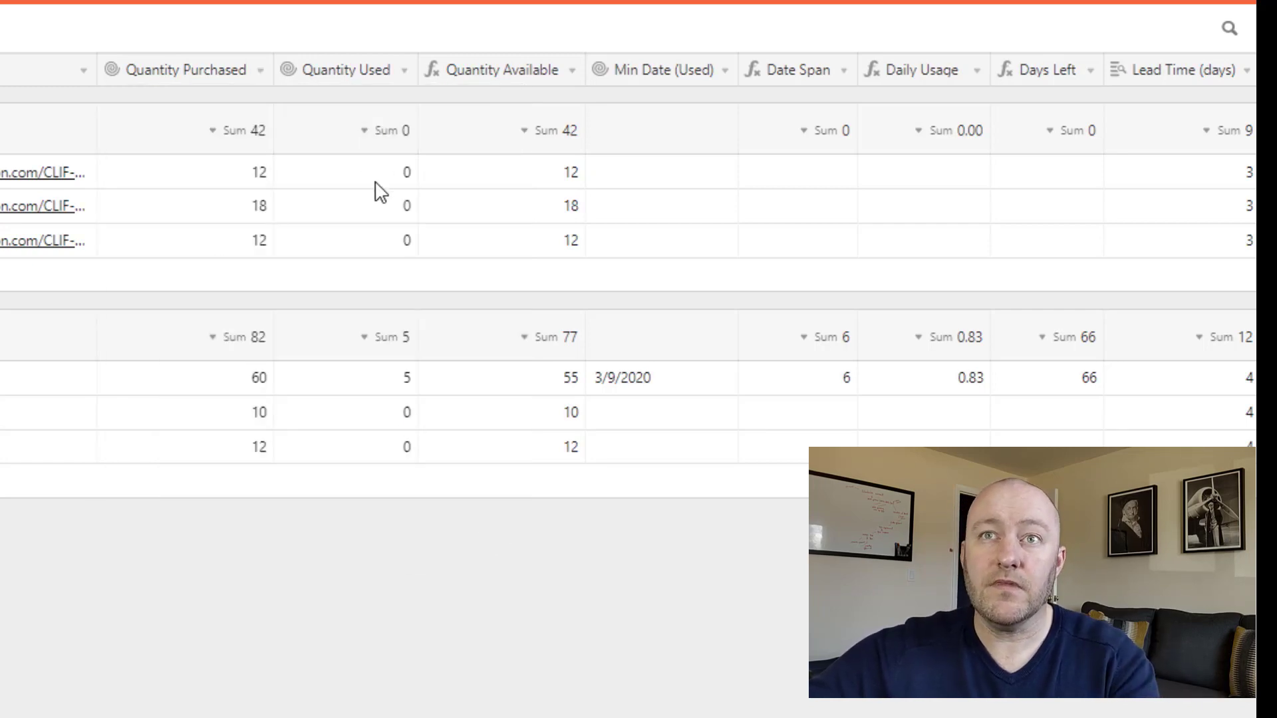
click(378, 191)
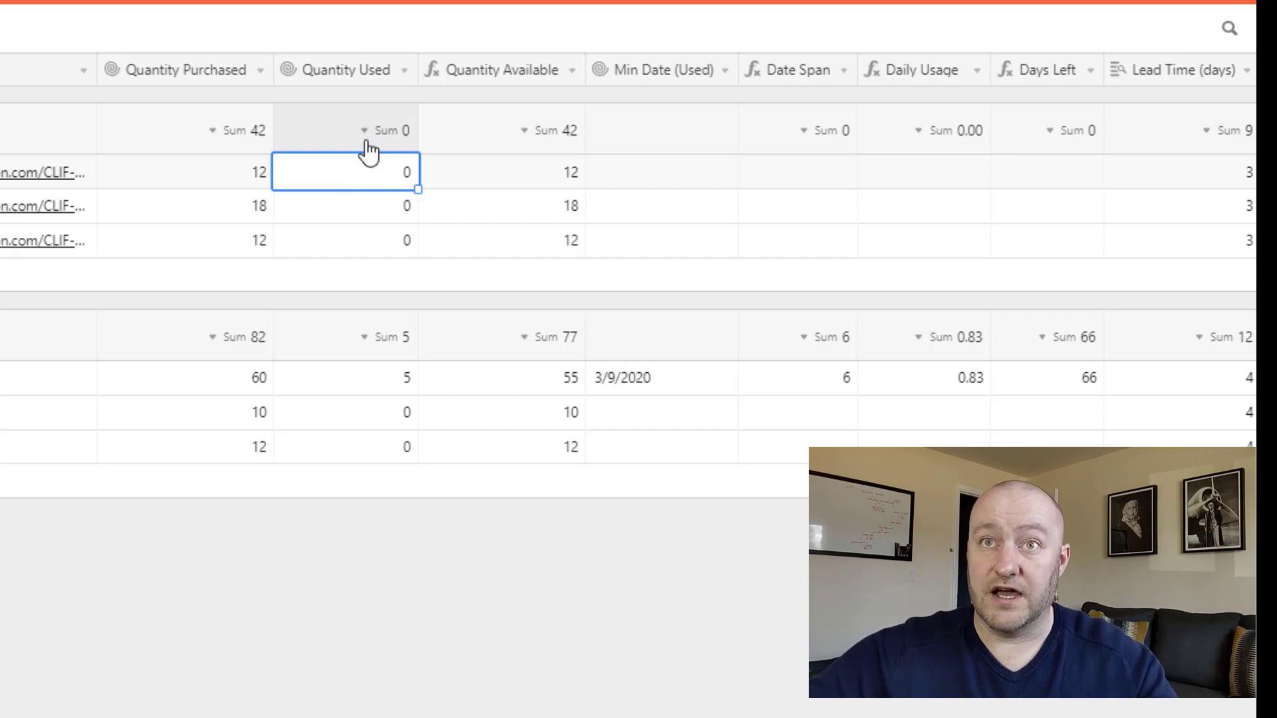
click(356, 382)
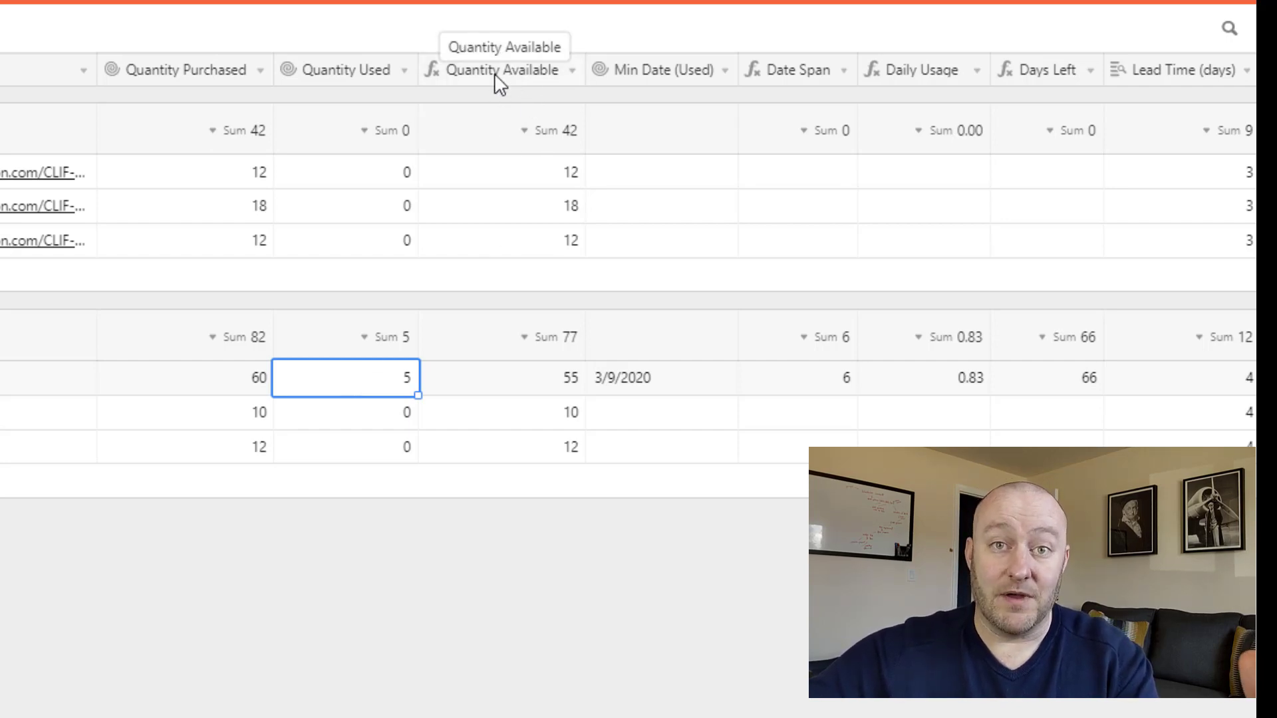
Trace Toilet Paper's Min Date (Used) of 3/9/2020 to the Usage records and view its MIN rollup.
key(Right)
key(Right)
key(Right)
key(Right)
key(Right)
key(Right)
key(Right)
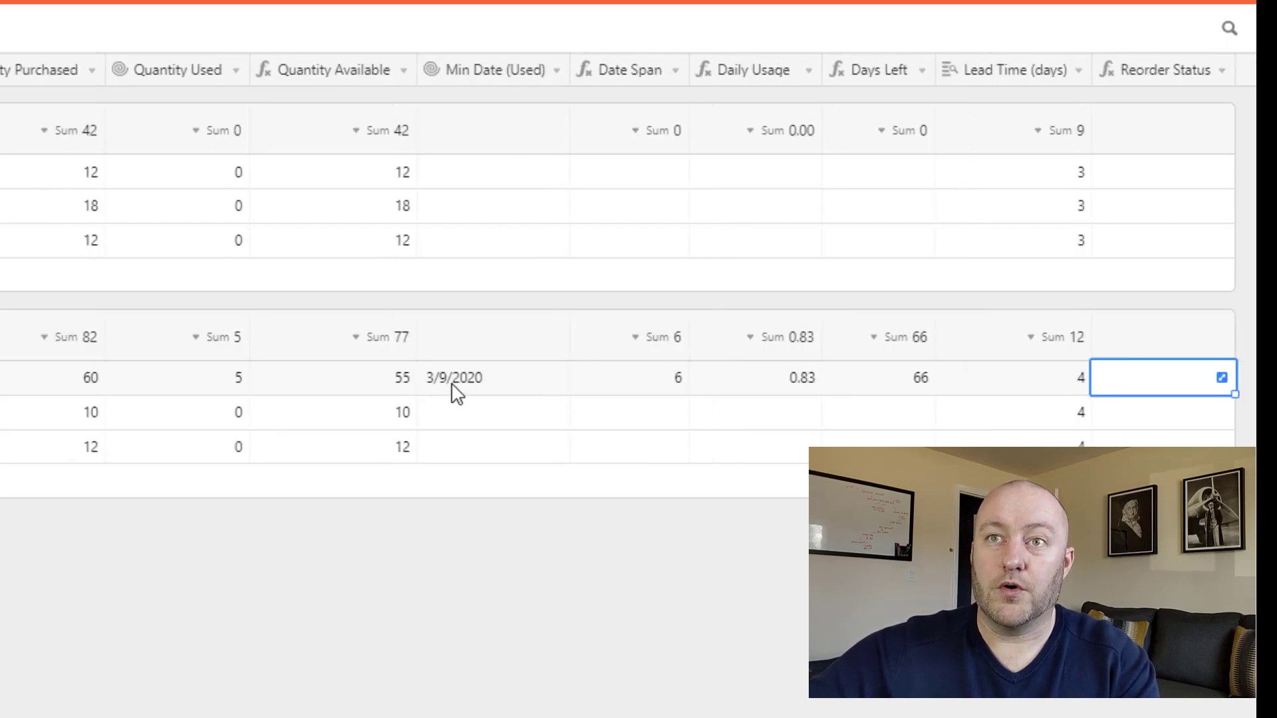
click(468, 387)
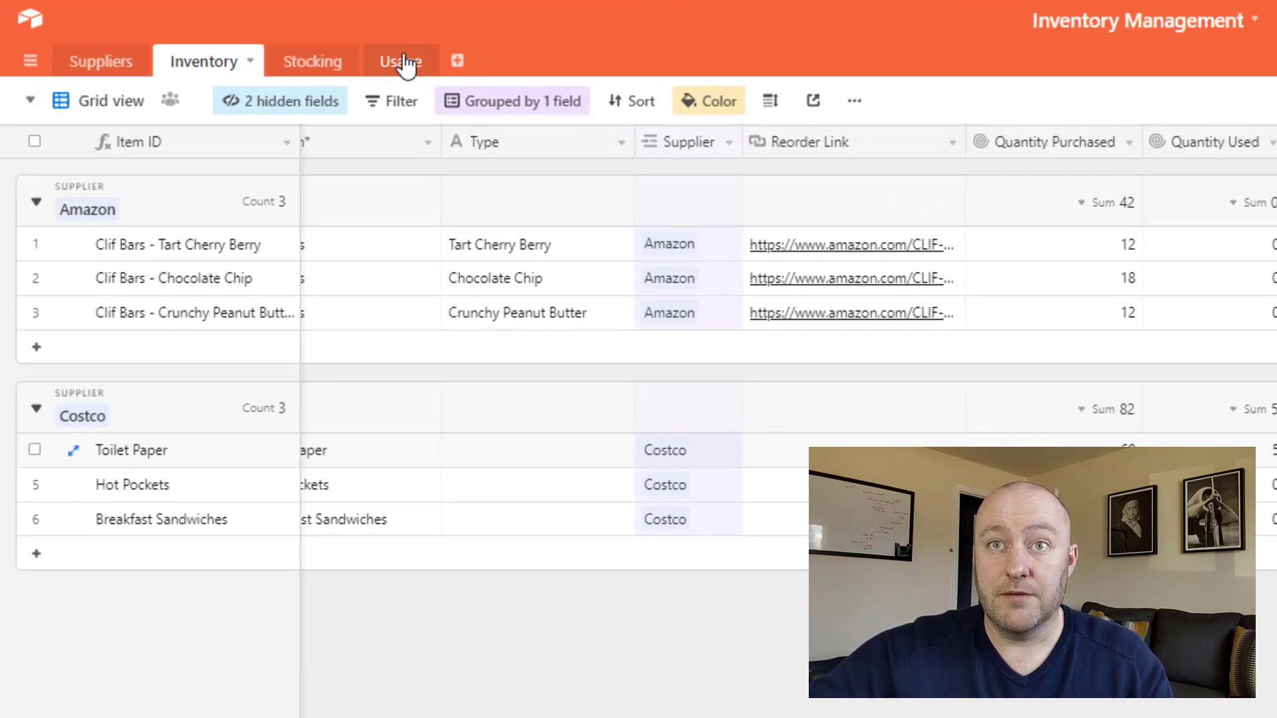
click(402, 62)
click(516, 178)
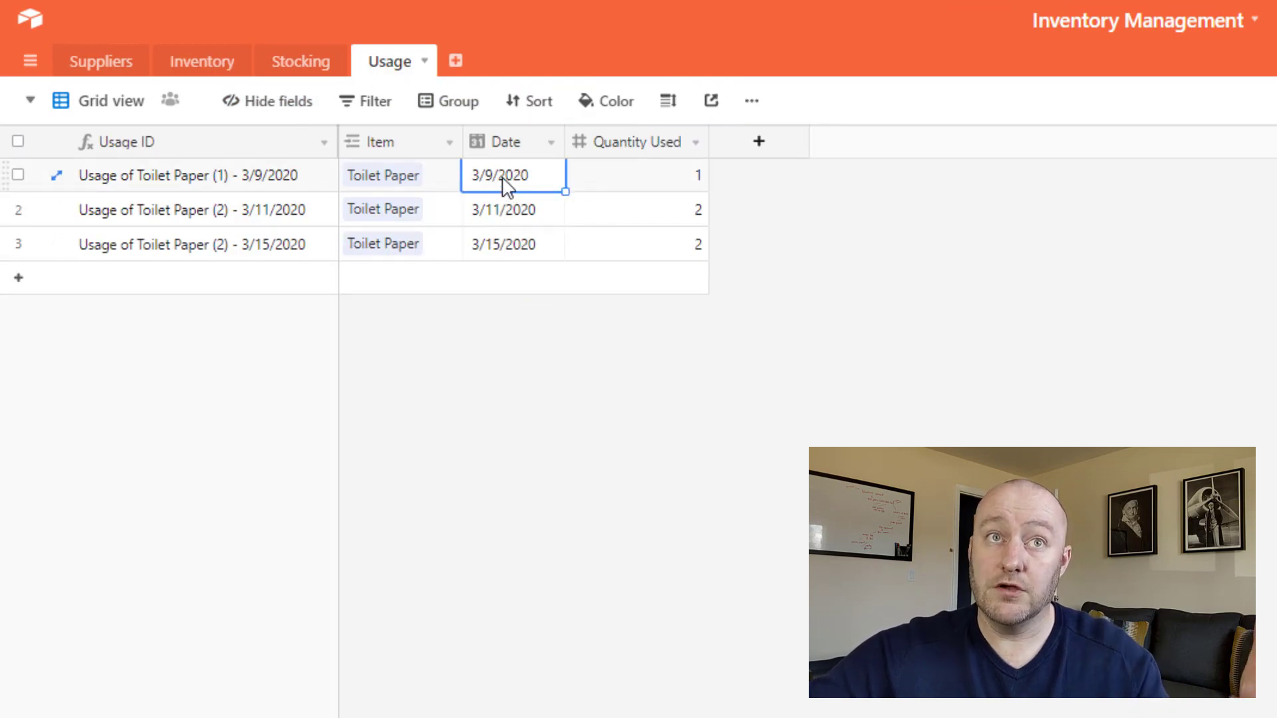
click(620, 175)
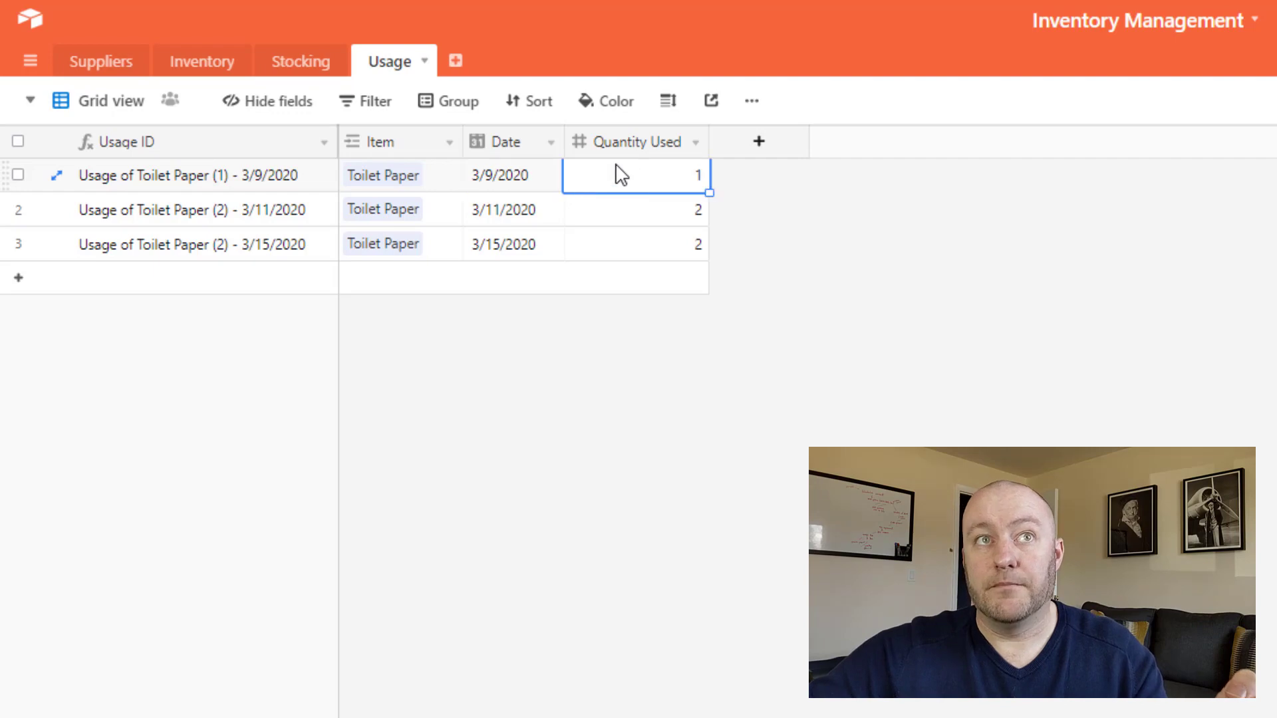
click(211, 66)
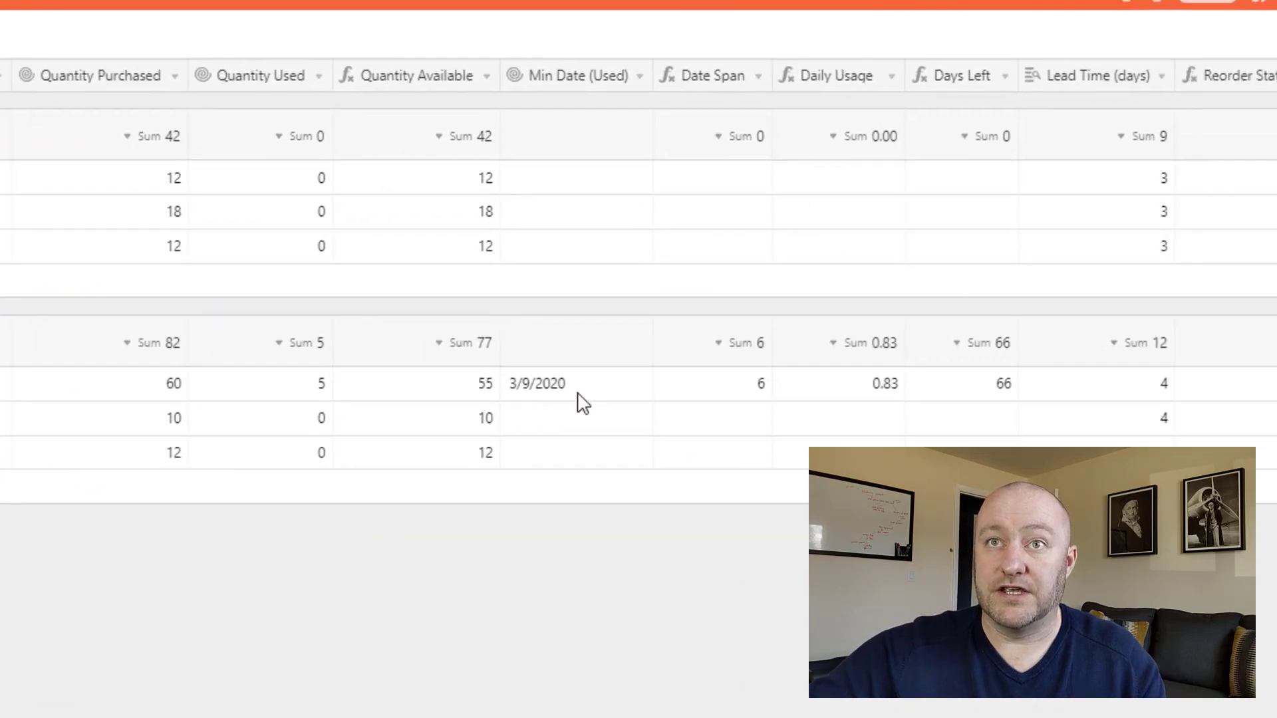
click(492, 376)
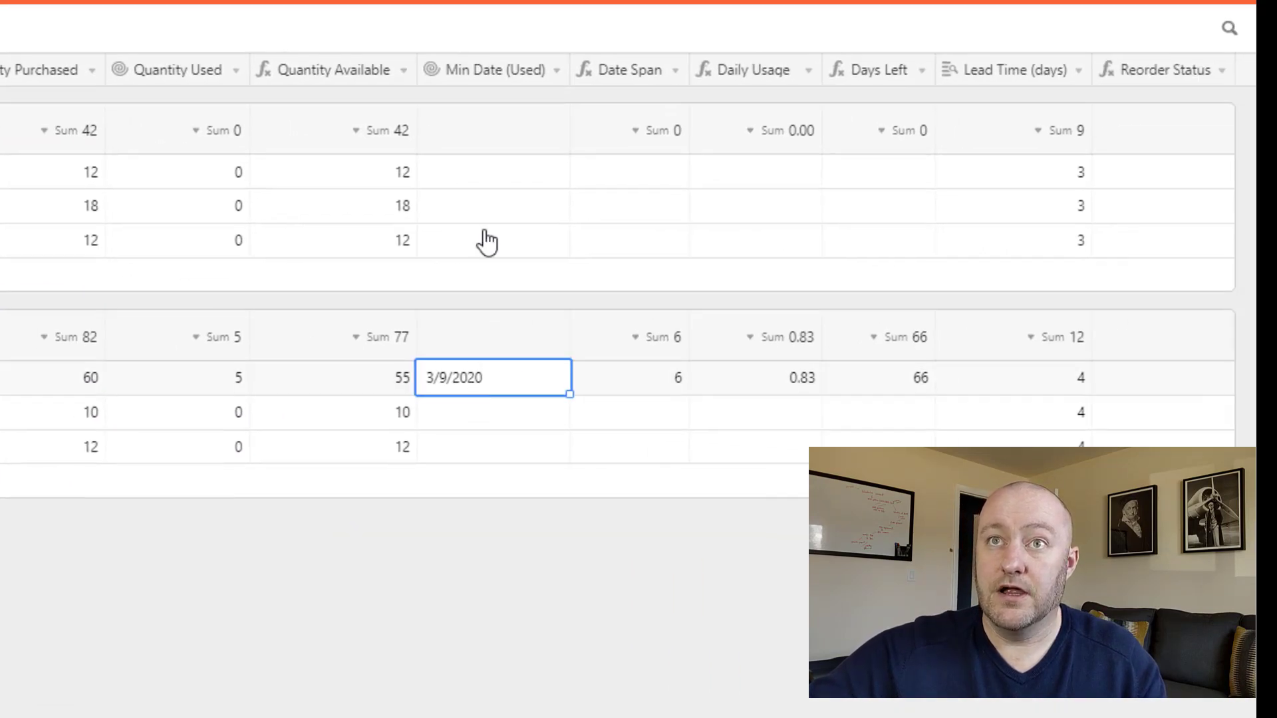
double_click(528, 70)
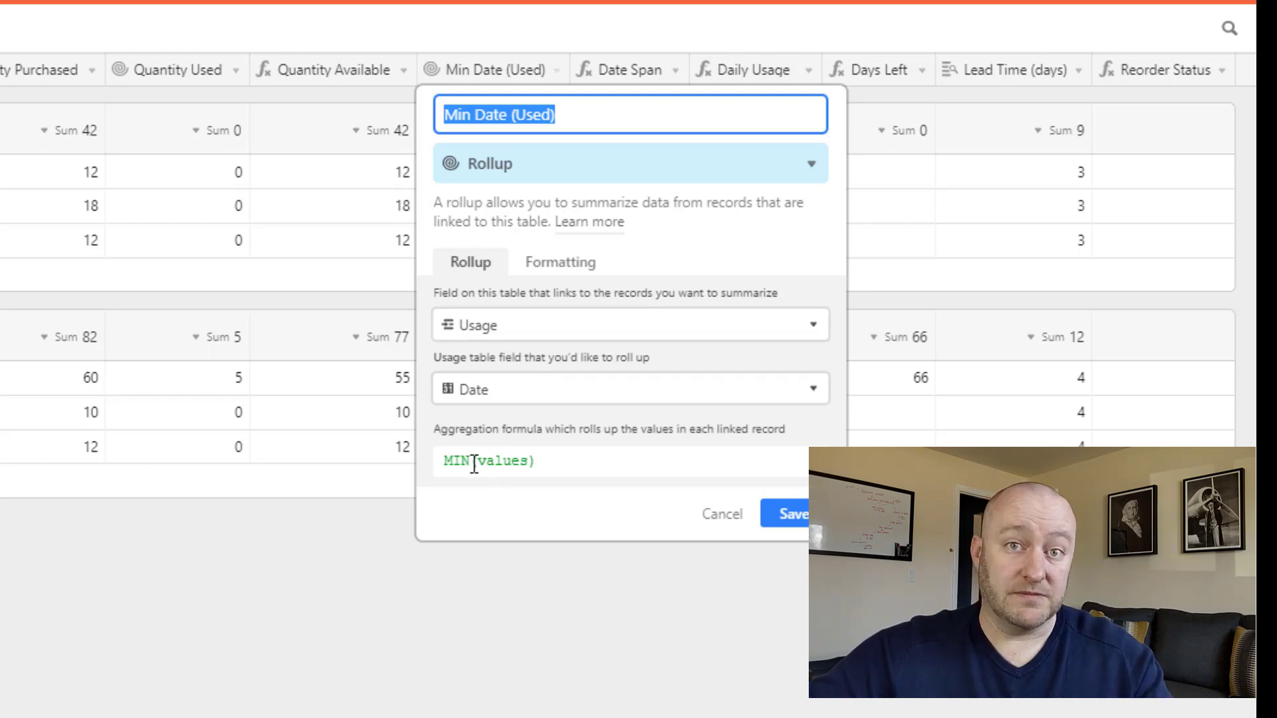
click(798, 522)
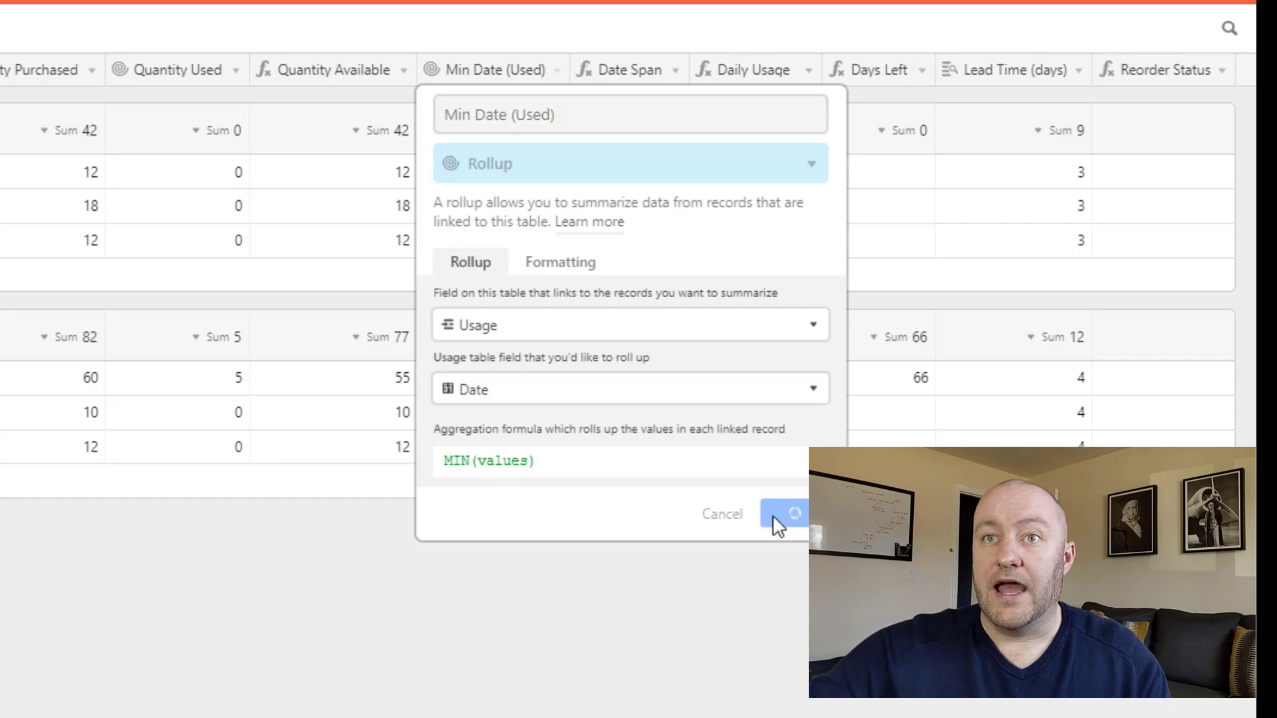
click(498, 392)
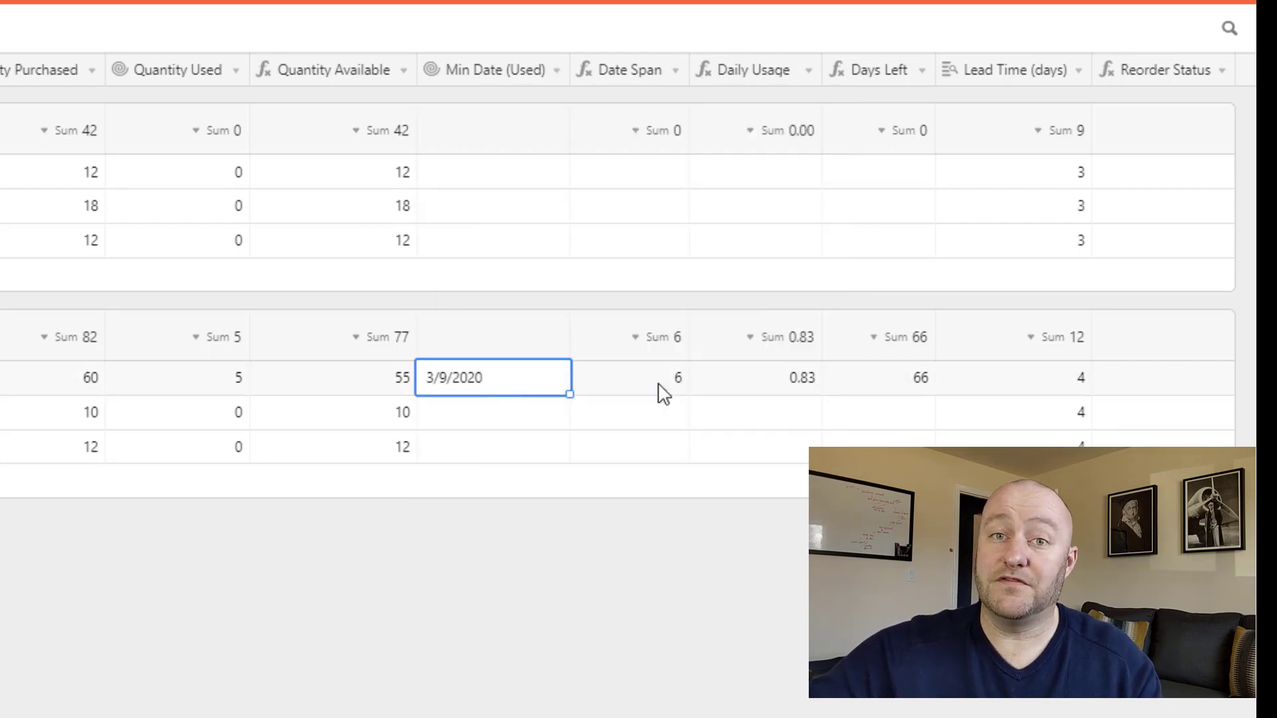
click(673, 72)
click(662, 112)
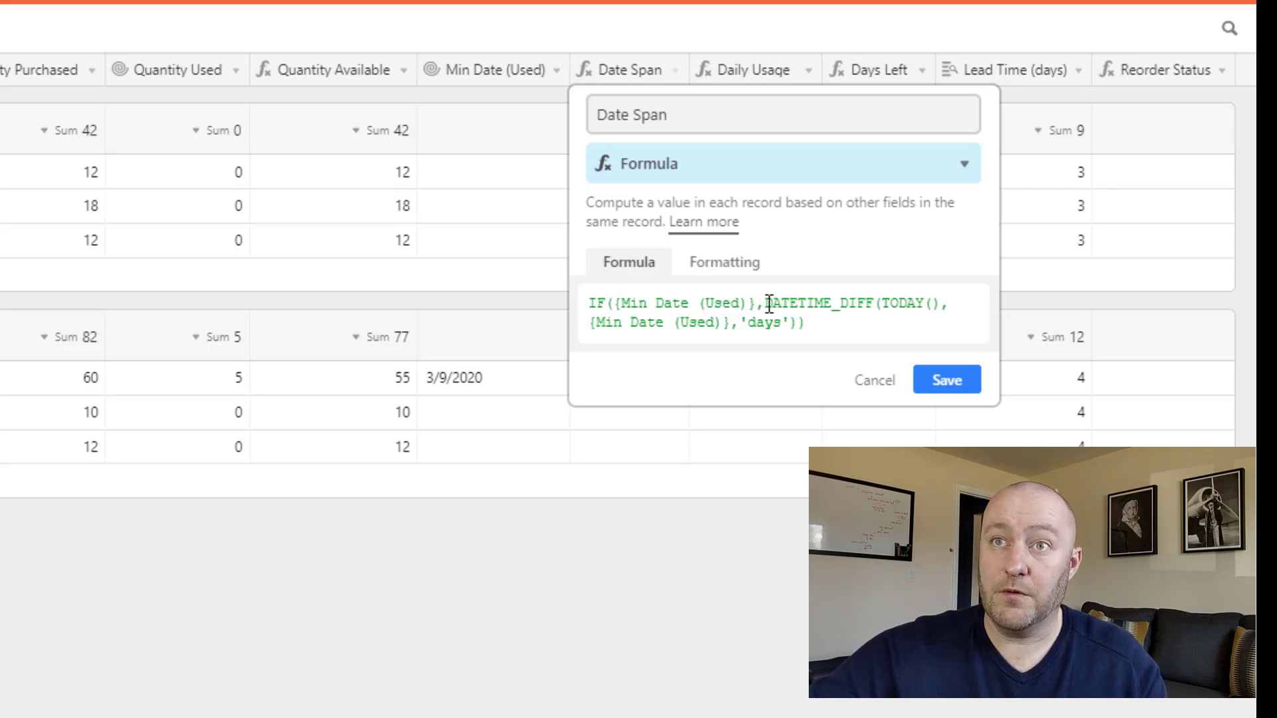
drag(766, 304, 796, 323)
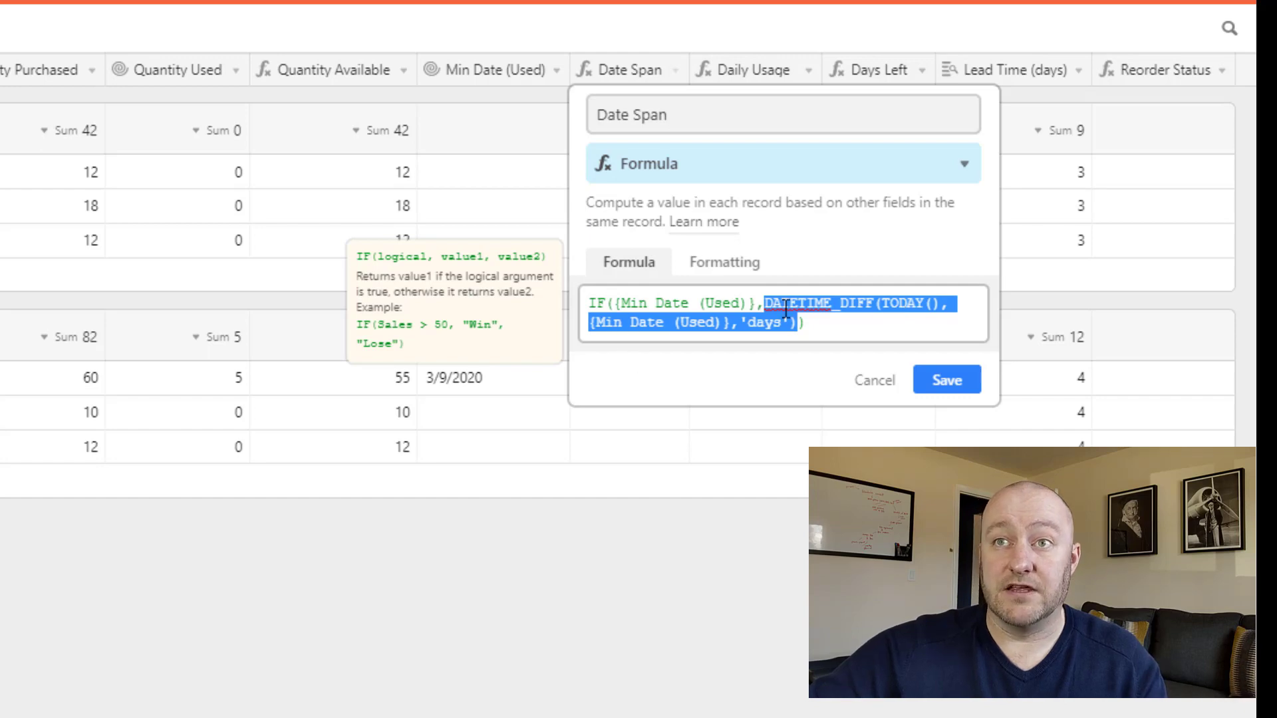
click(876, 386)
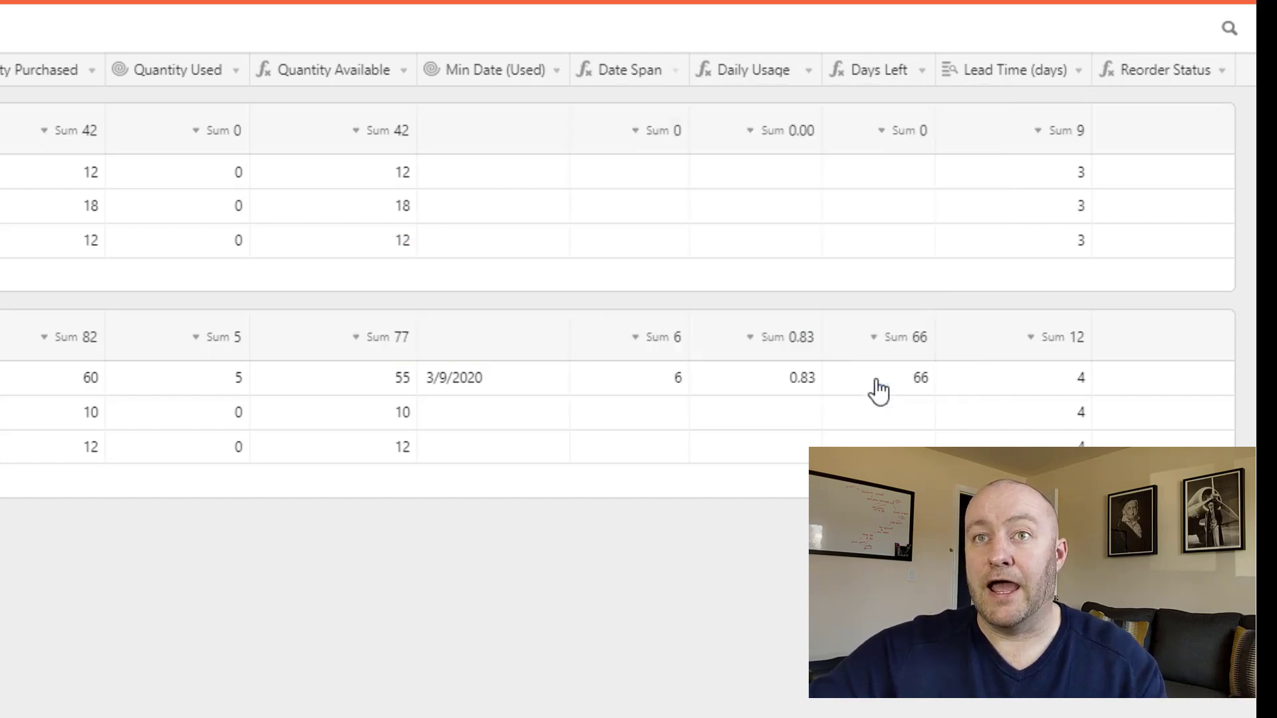
click(485, 386)
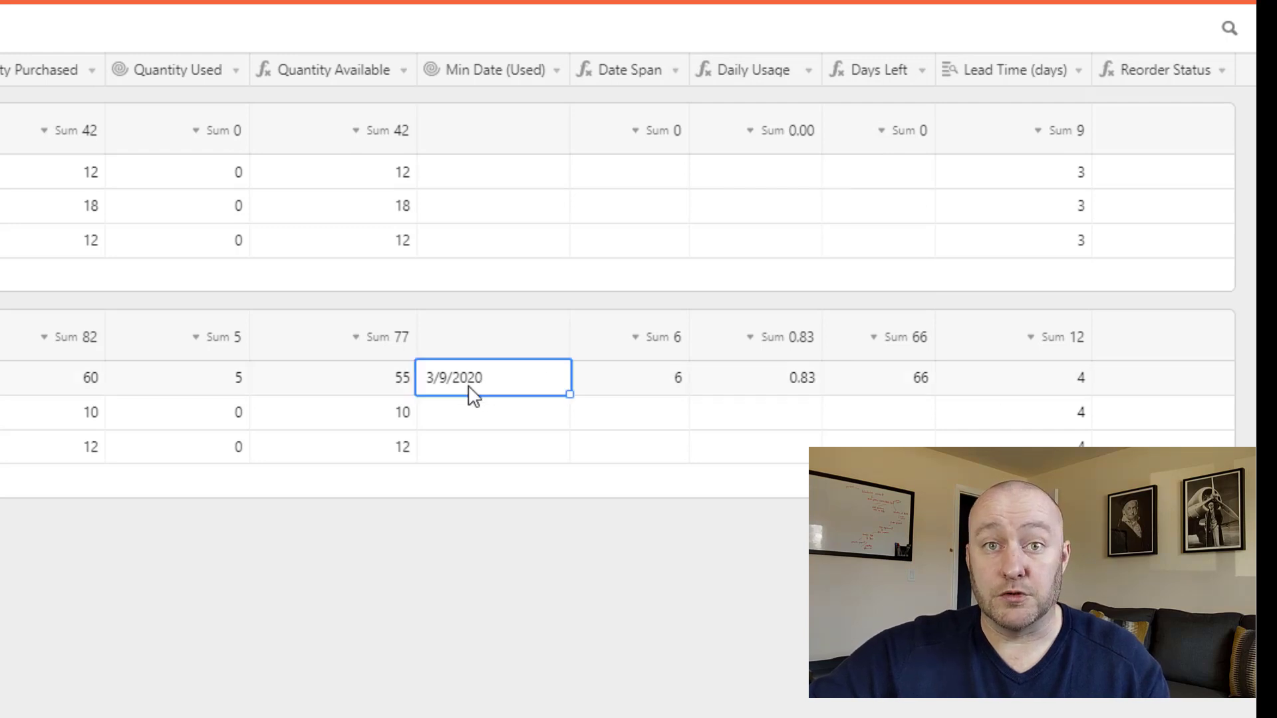
click(645, 384)
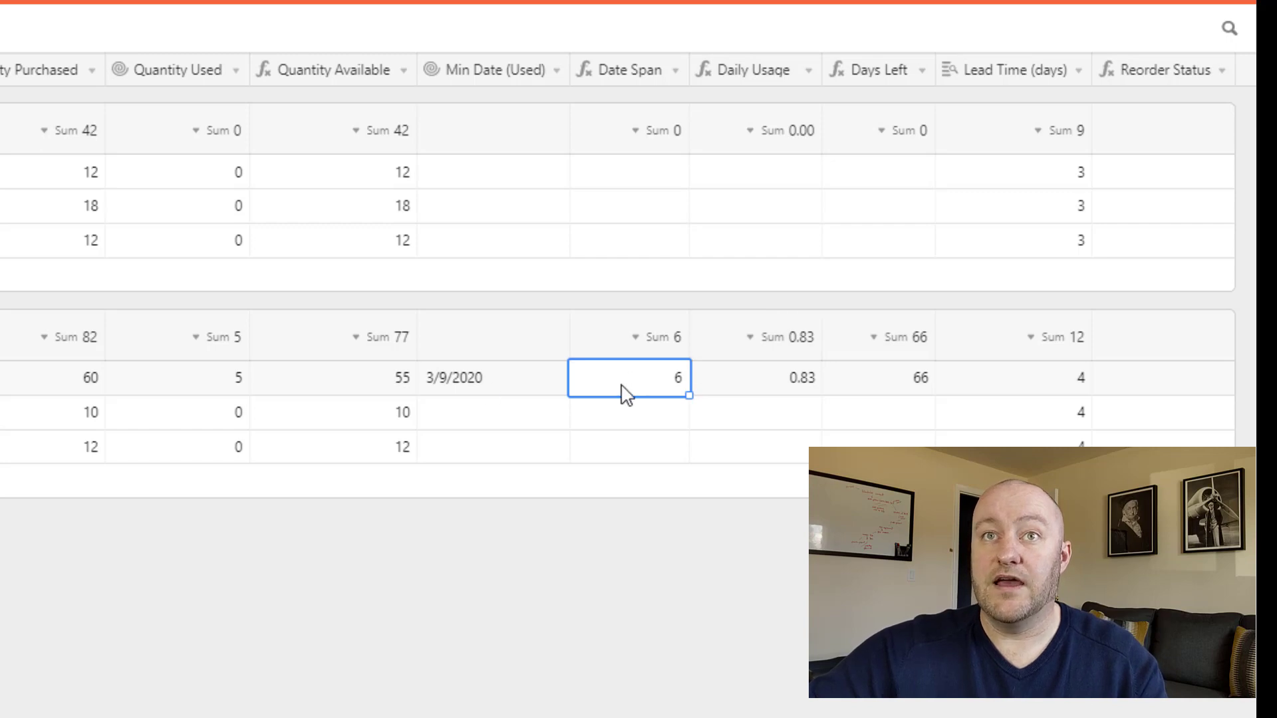
click(178, 388)
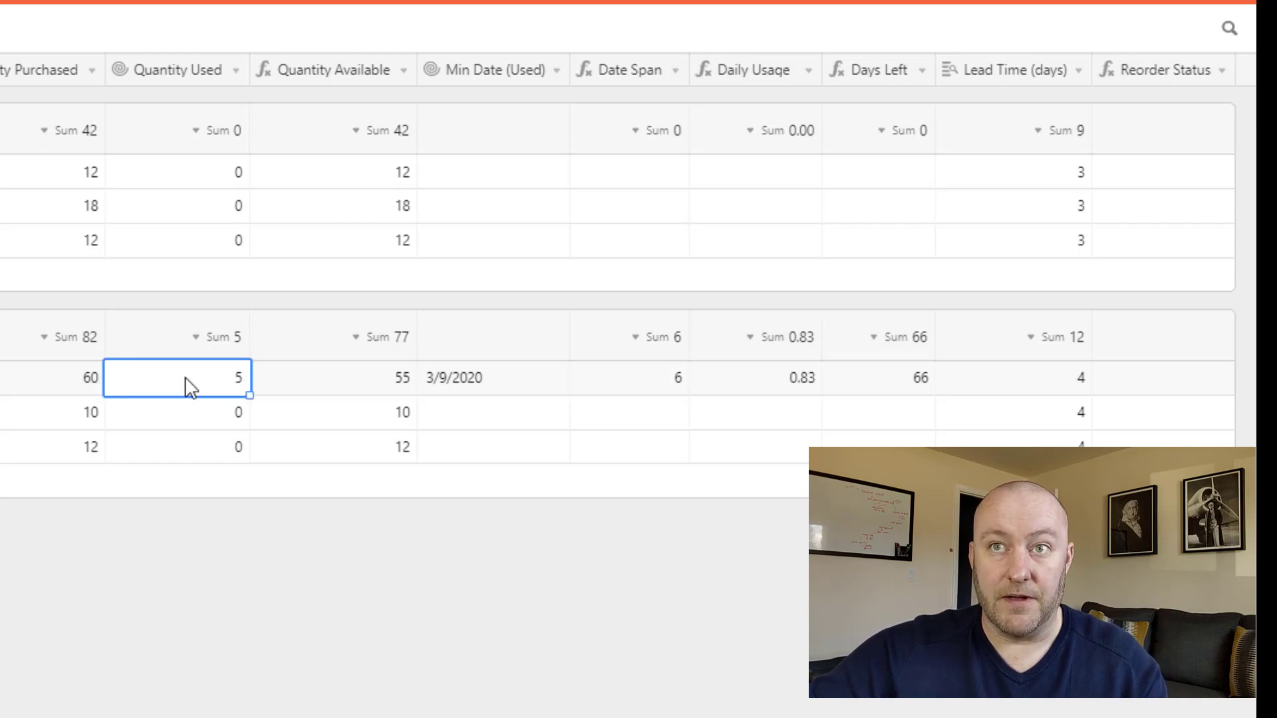
click(807, 74)
click(803, 106)
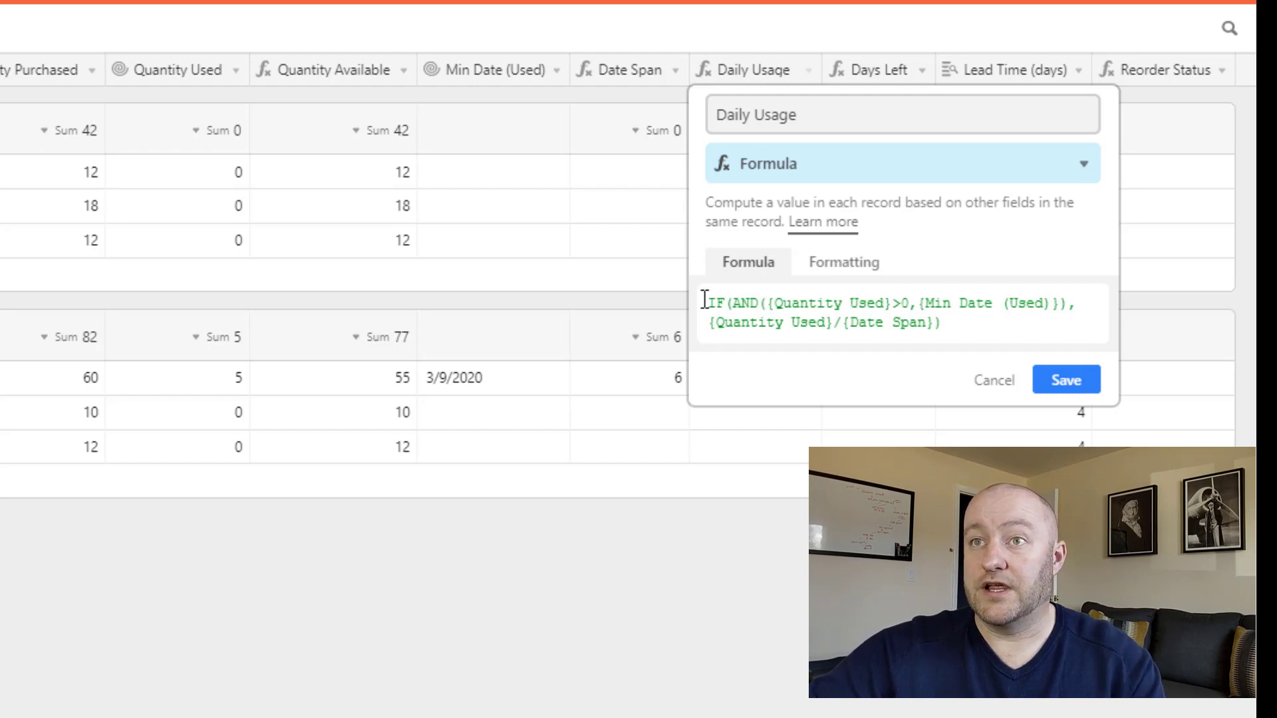
click(1071, 387)
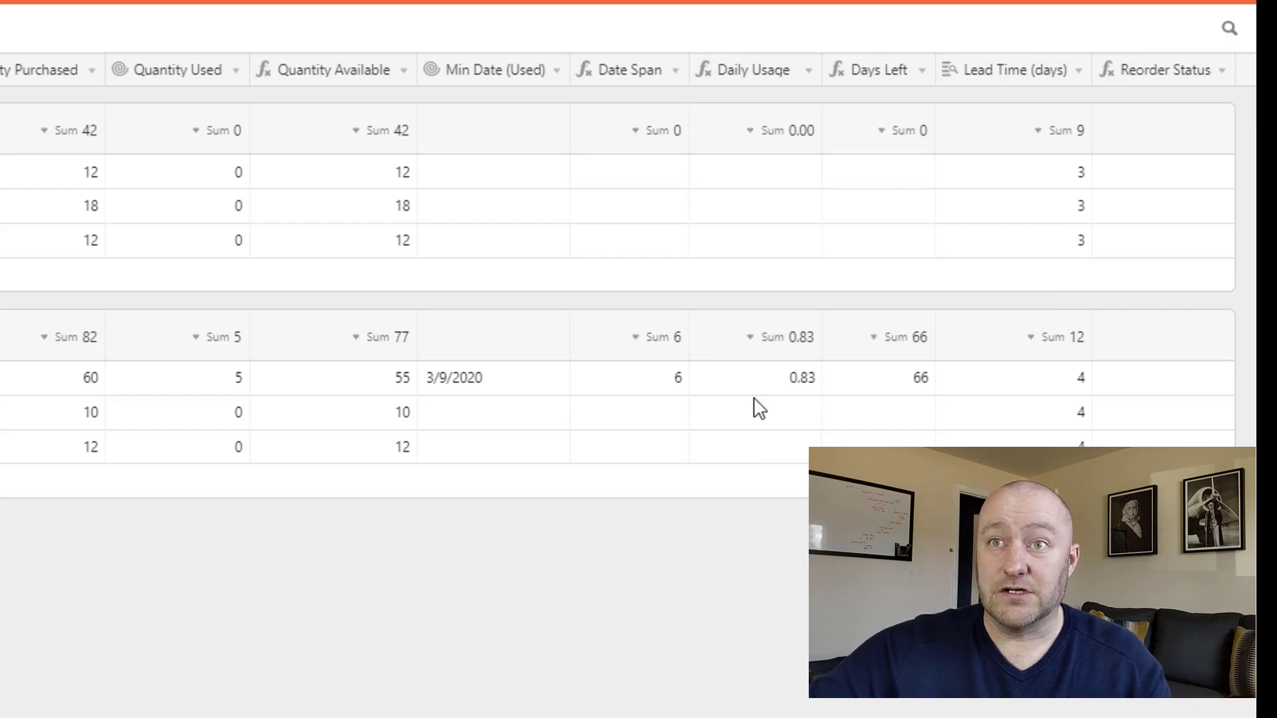
click(776, 421)
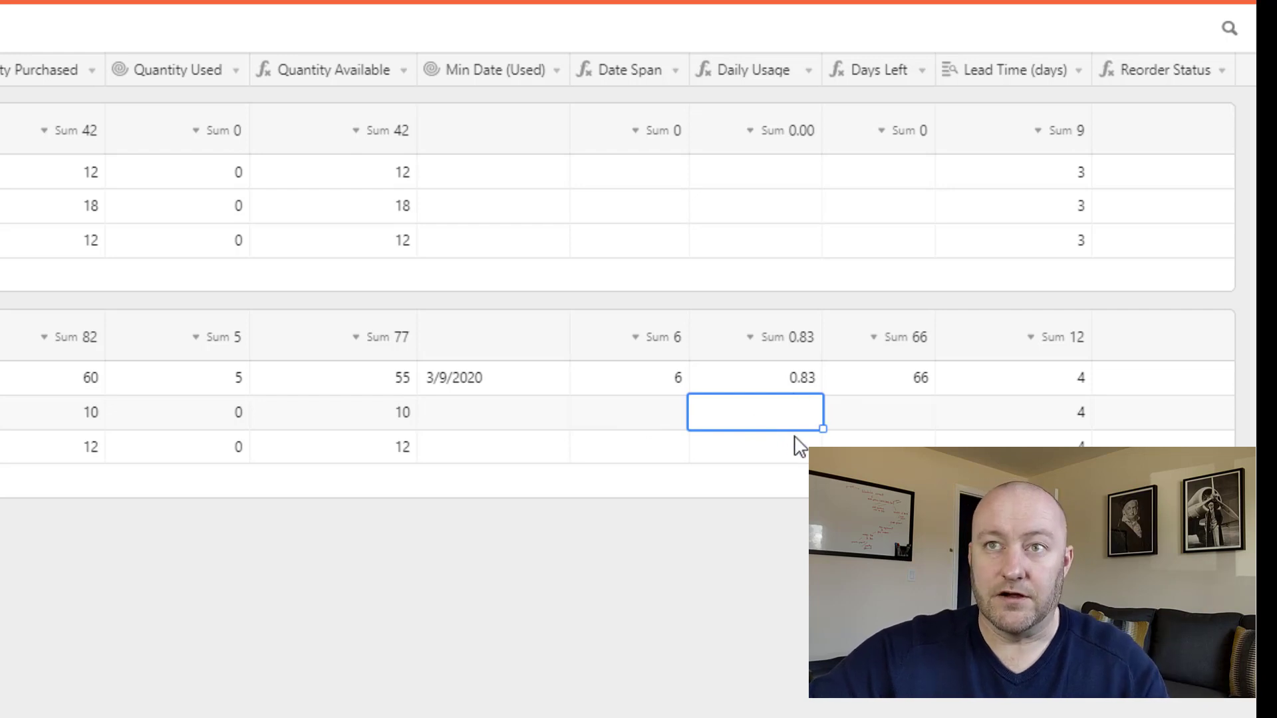
click(775, 380)
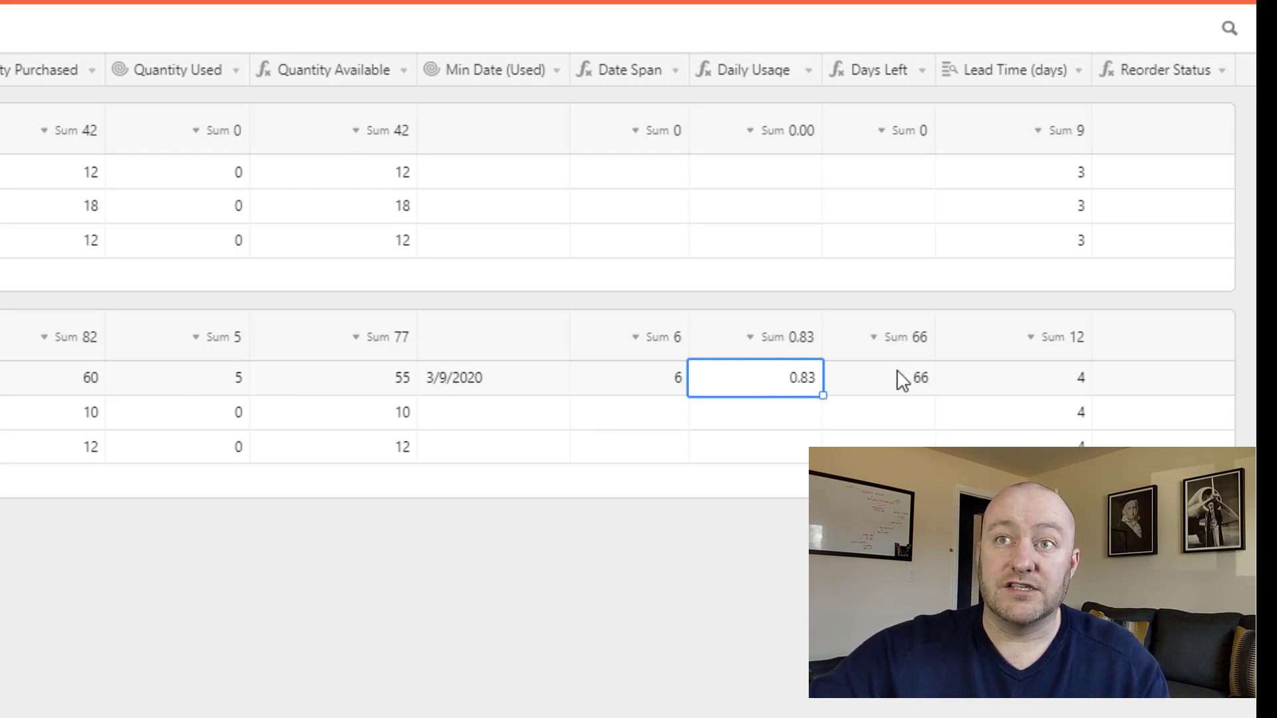
Open the Days Left formula, Quantity Available divided by Daily Usage, for editing.
click(921, 71)
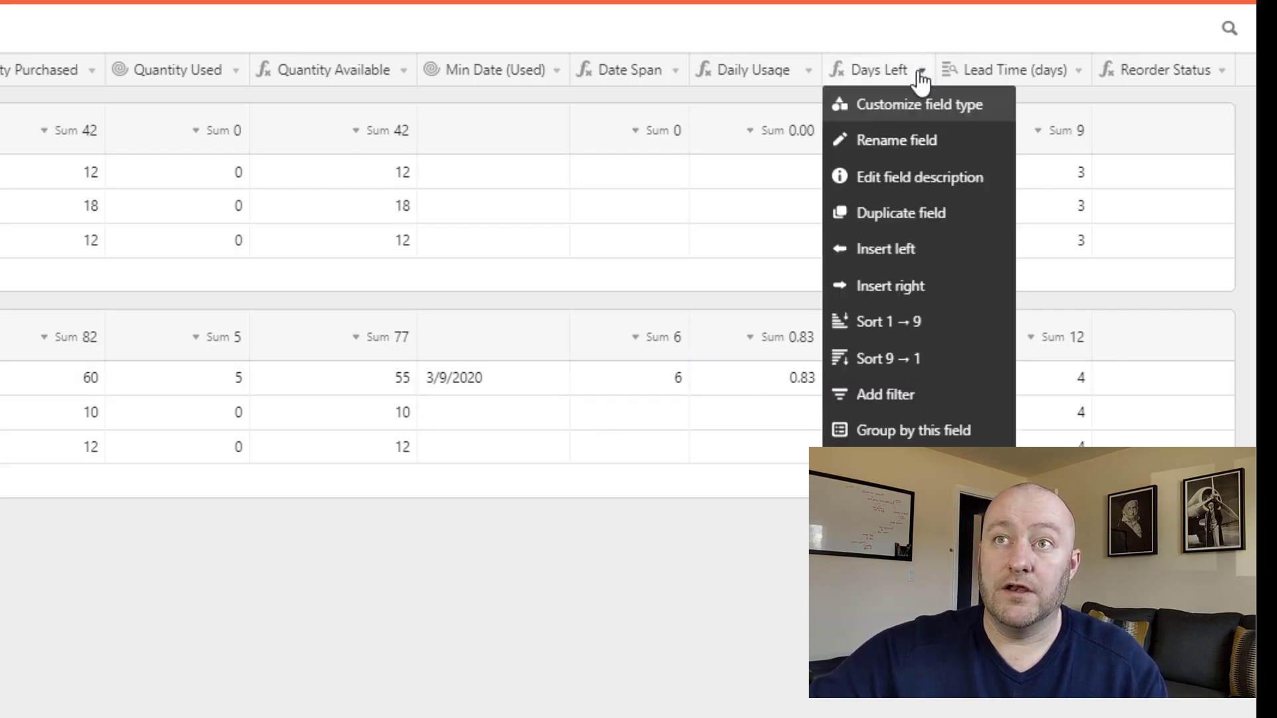
click(927, 108)
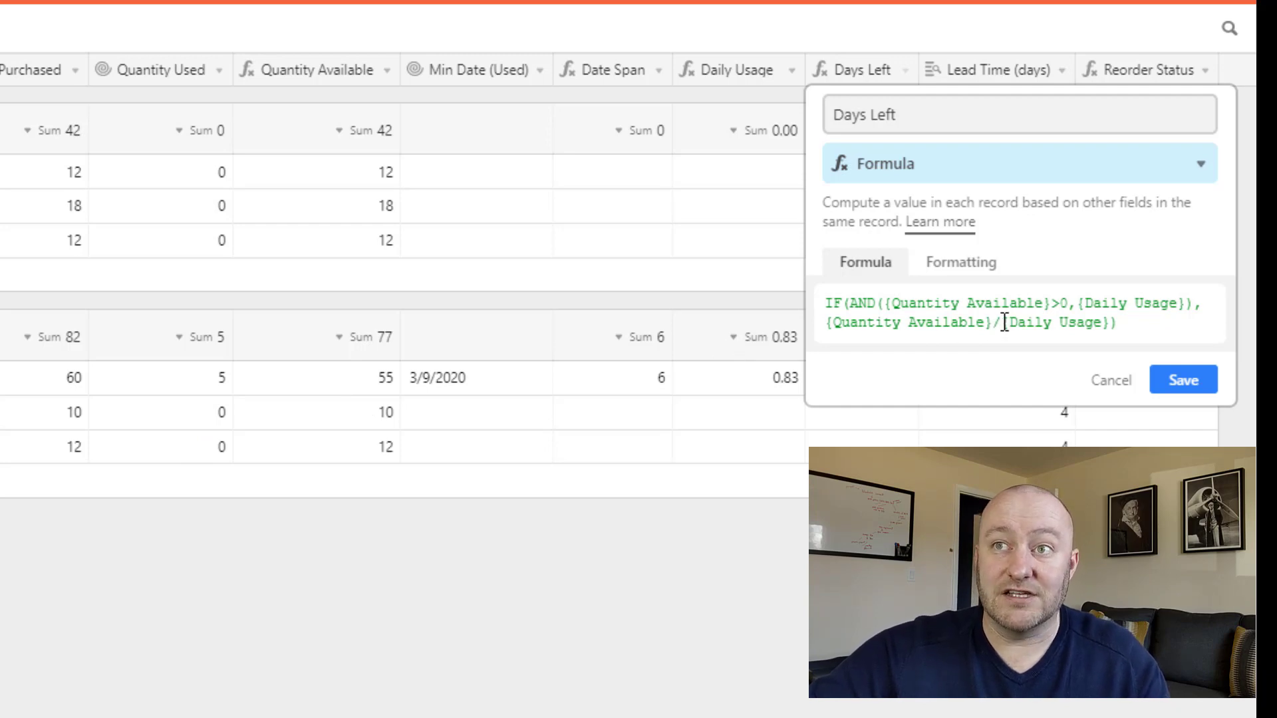
Save the Days Left formula and compare Toilet Paper's 66 days left to its 4-day lead time.
click(1186, 374)
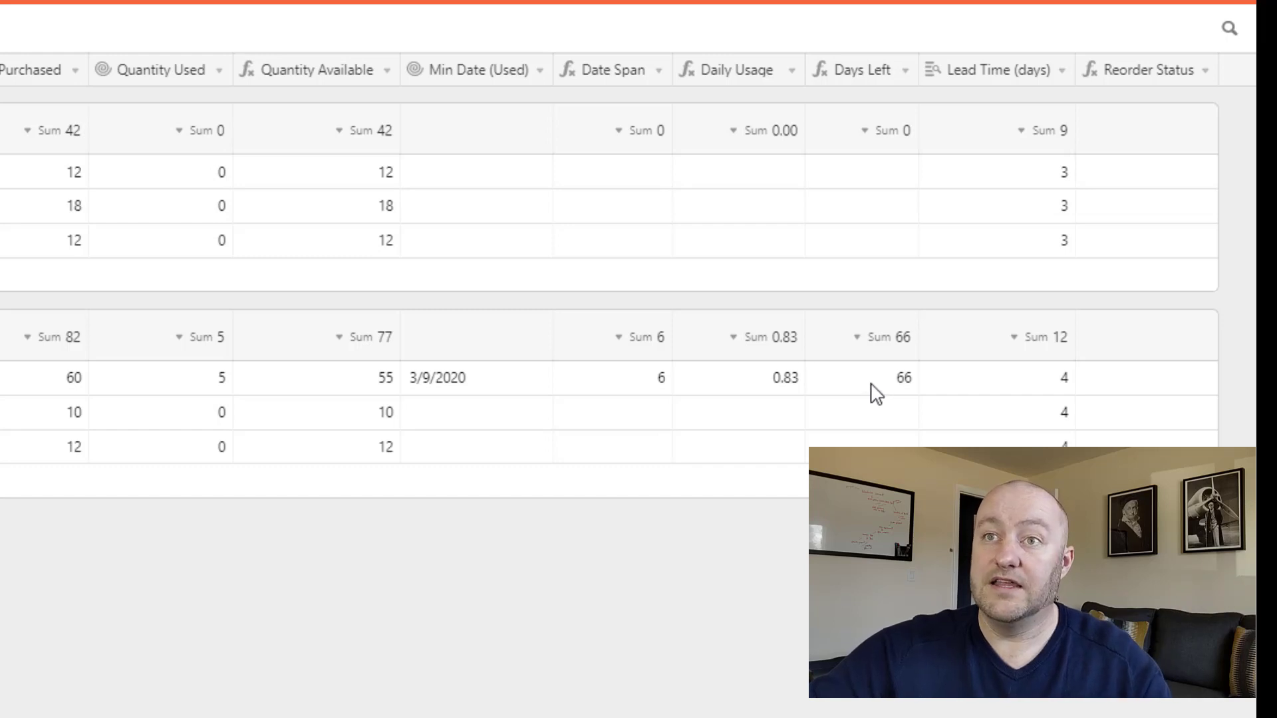
click(875, 393)
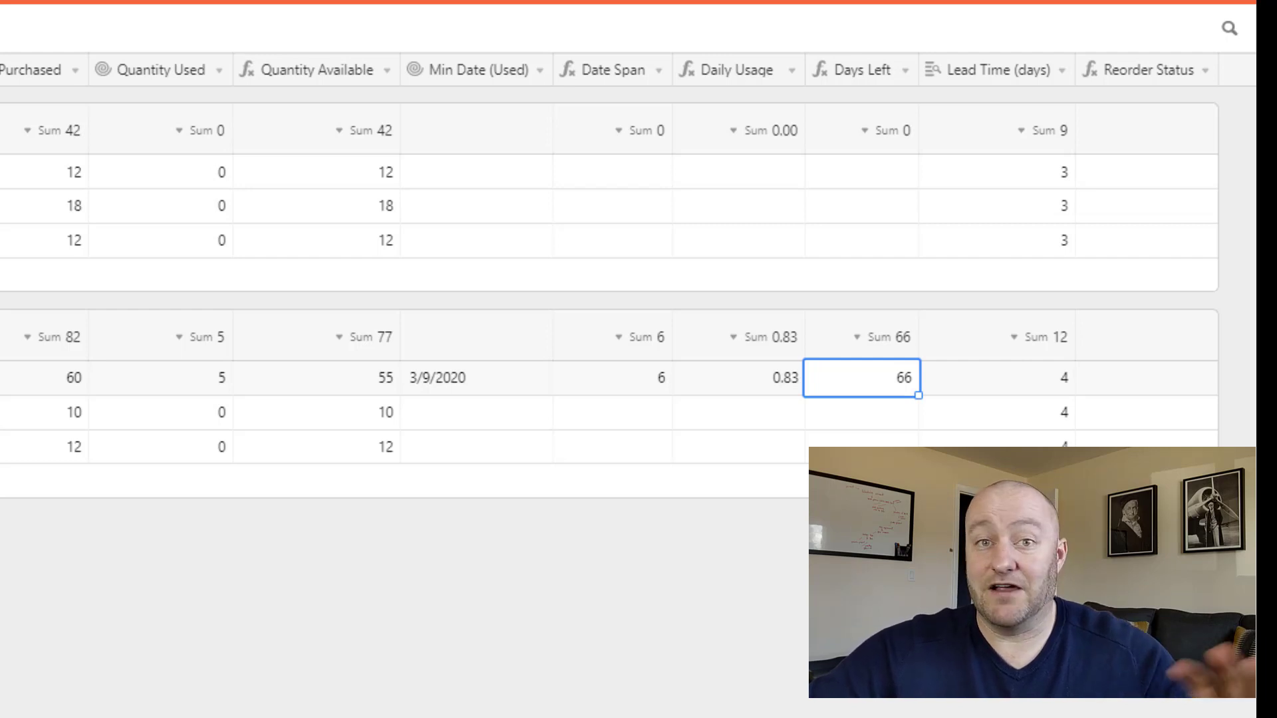
click(1001, 391)
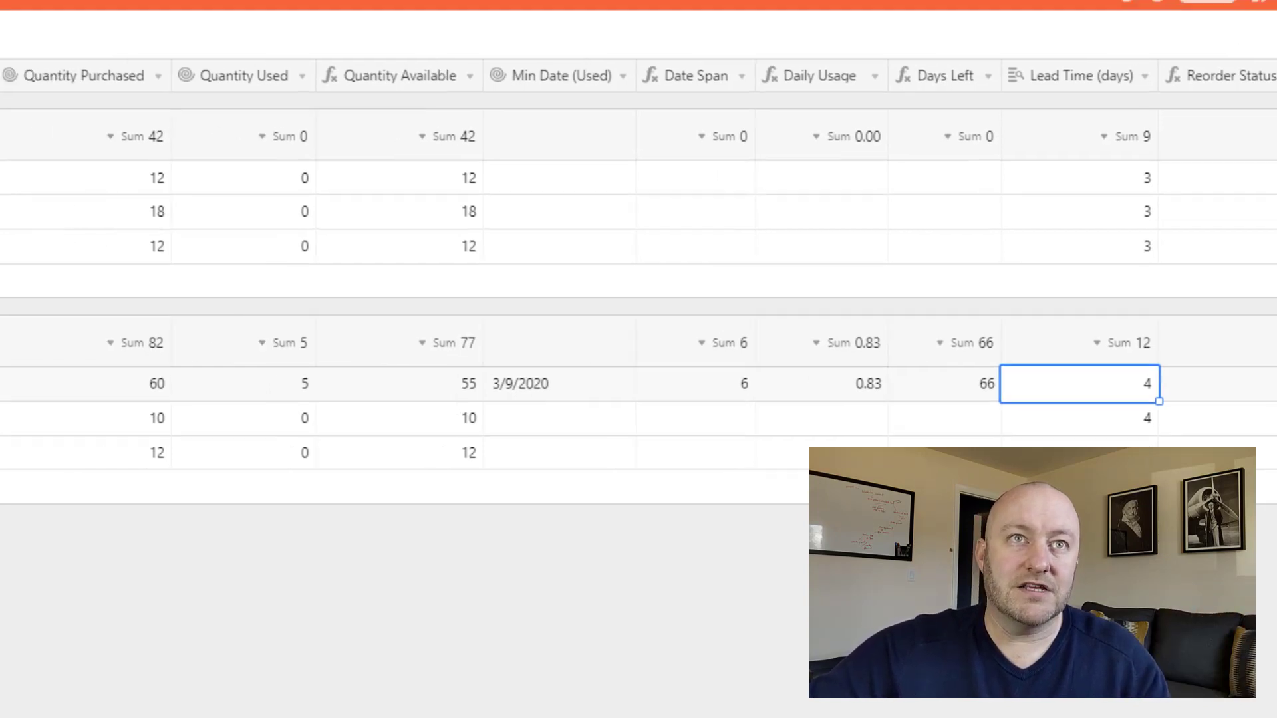
Delete the 3/15/2020 Toilet Paper restock record from the Stocking table.
scroll(665, 300, left, 10)
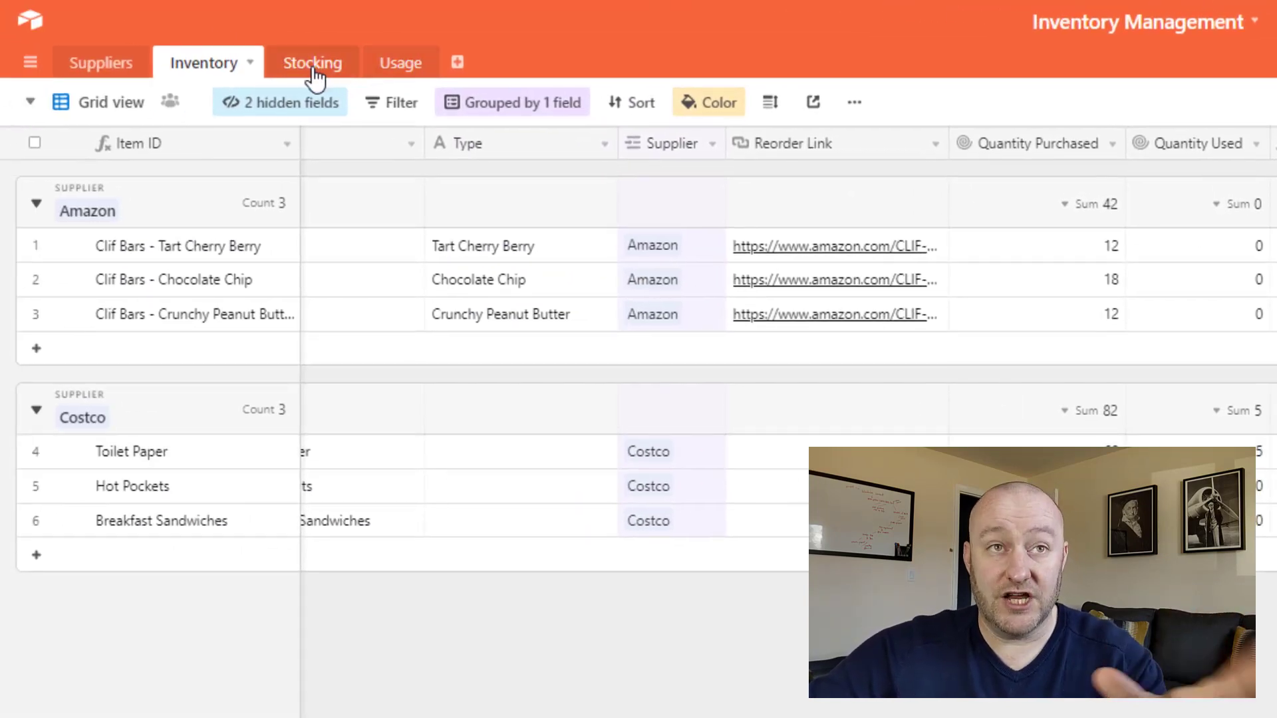
click(312, 67)
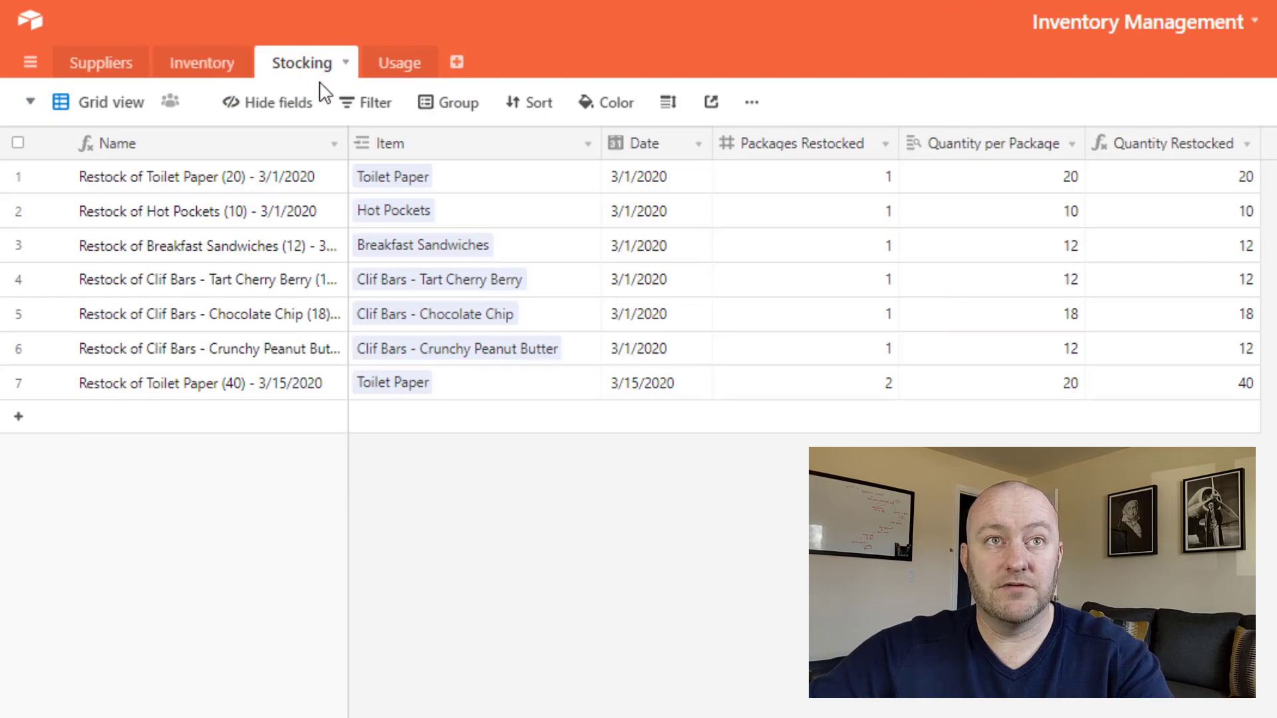
click(180, 386)
right_click(179, 383)
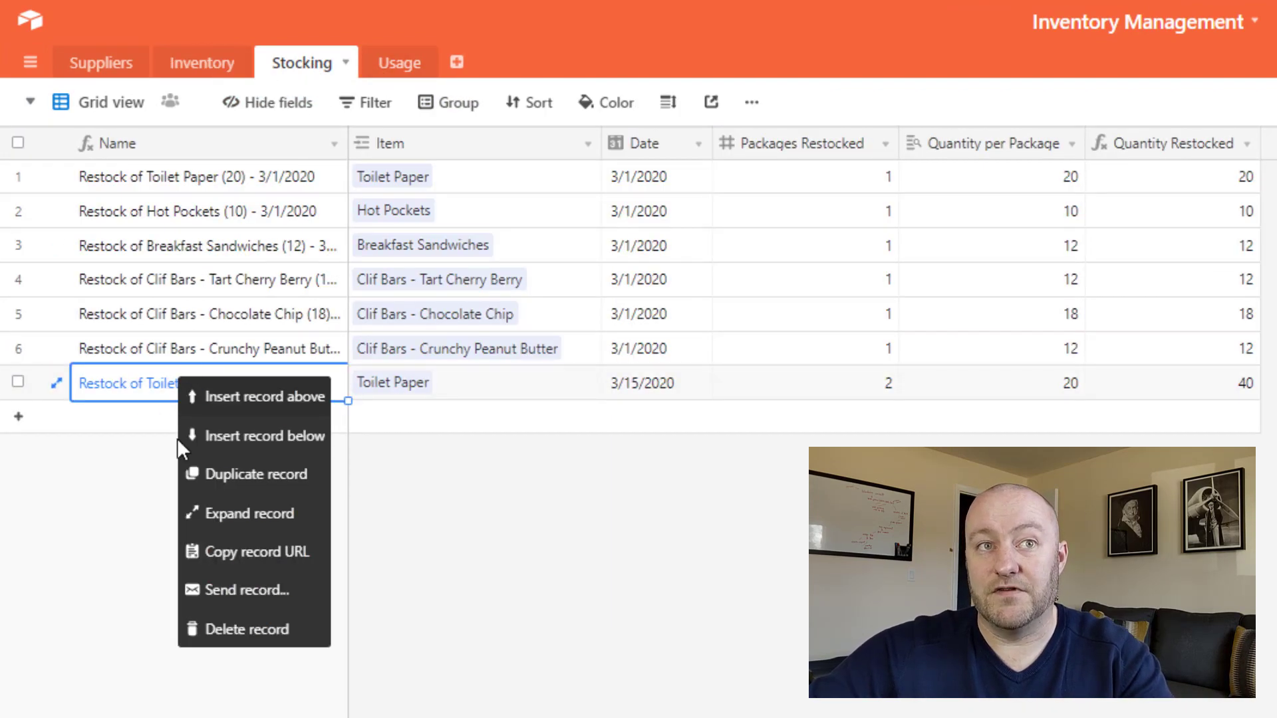
click(247, 629)
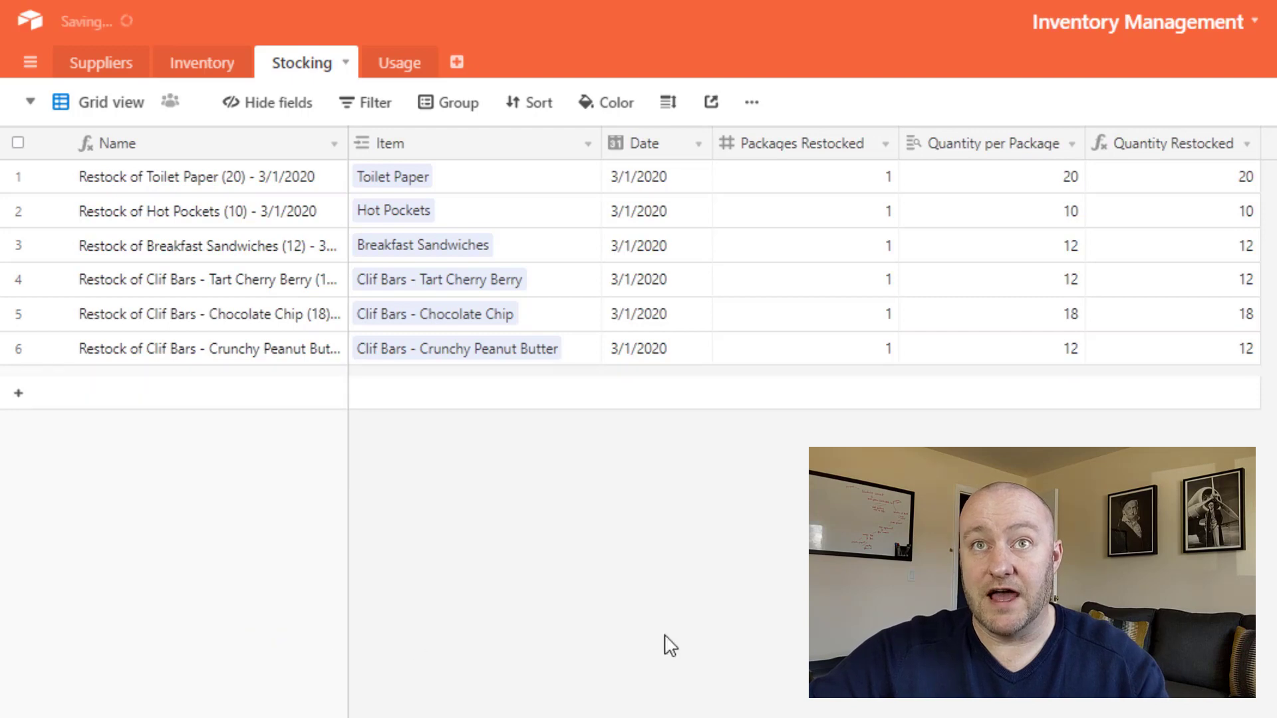
Verify Toilet Paper in Inventory now shows 20 purchased, 5 used and 18 days left.
click(202, 62)
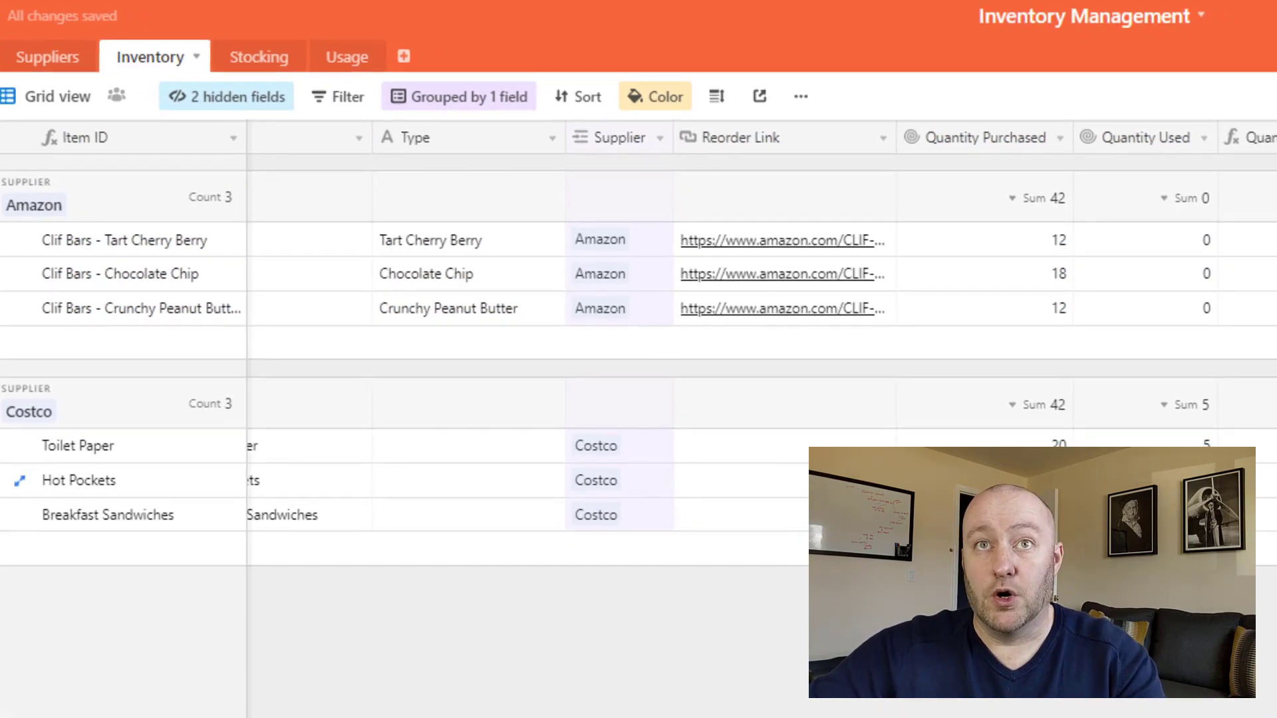
click(1067, 452)
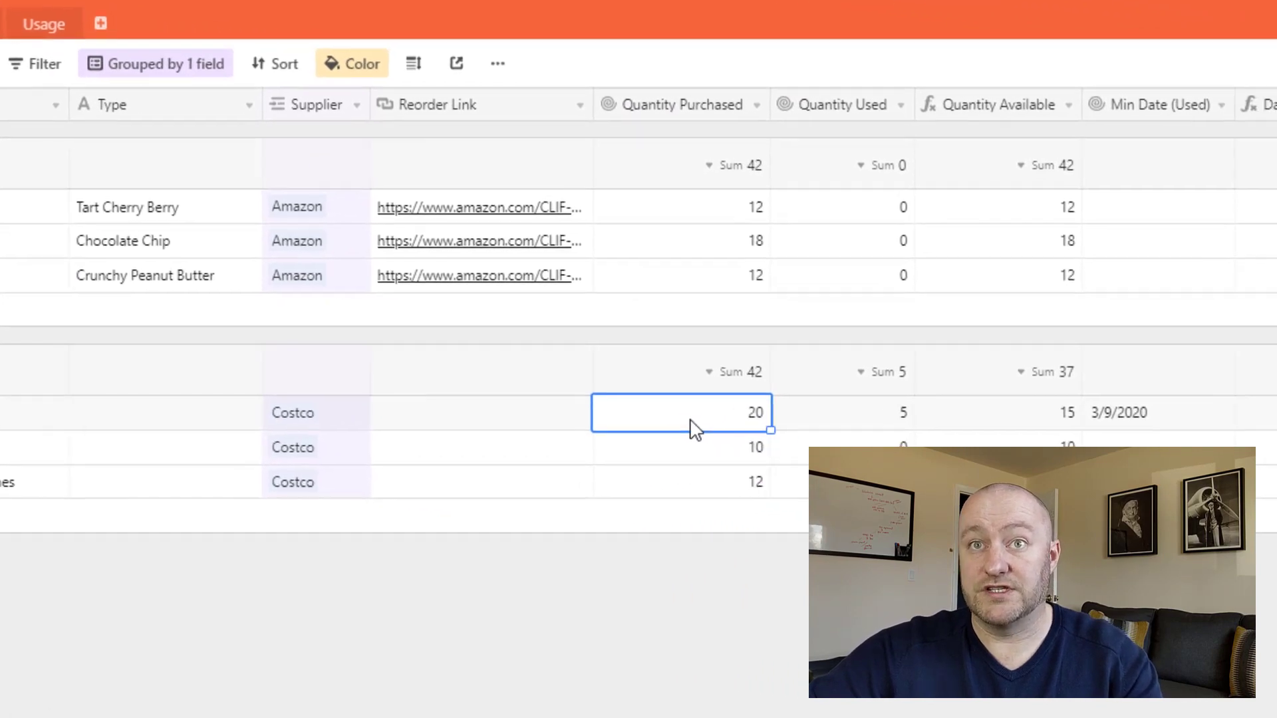
click(758, 406)
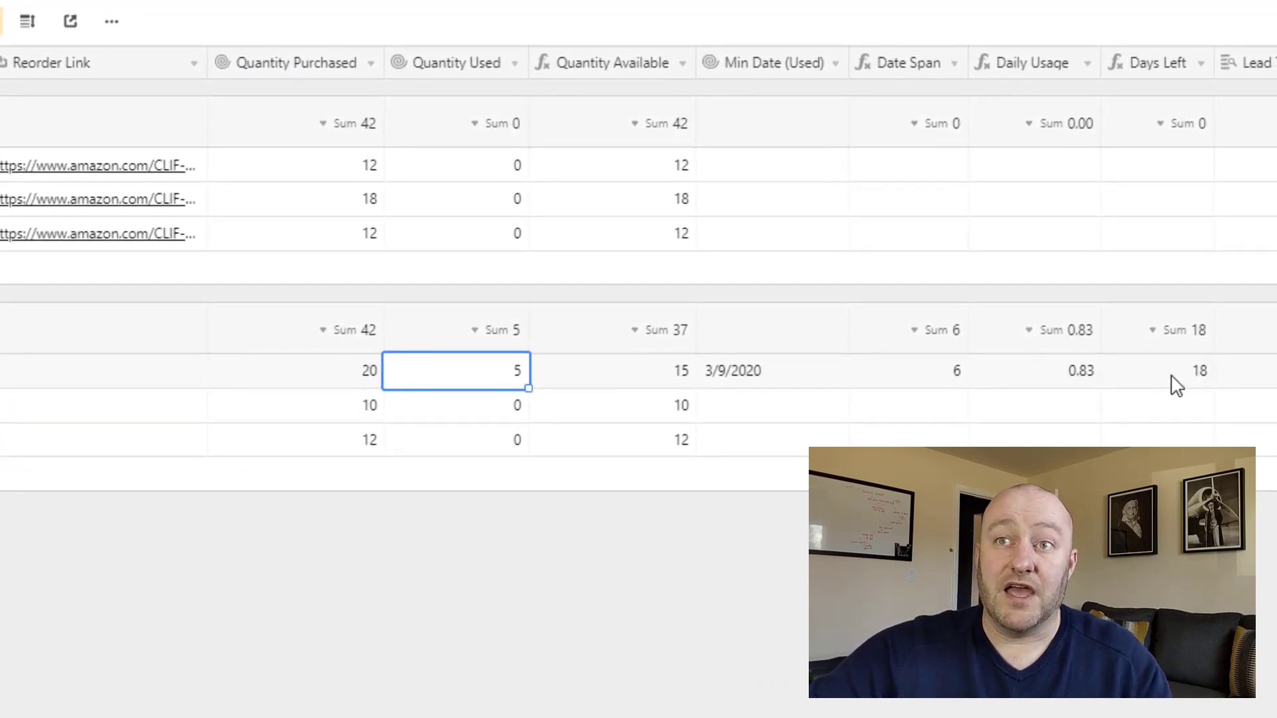
click(1174, 386)
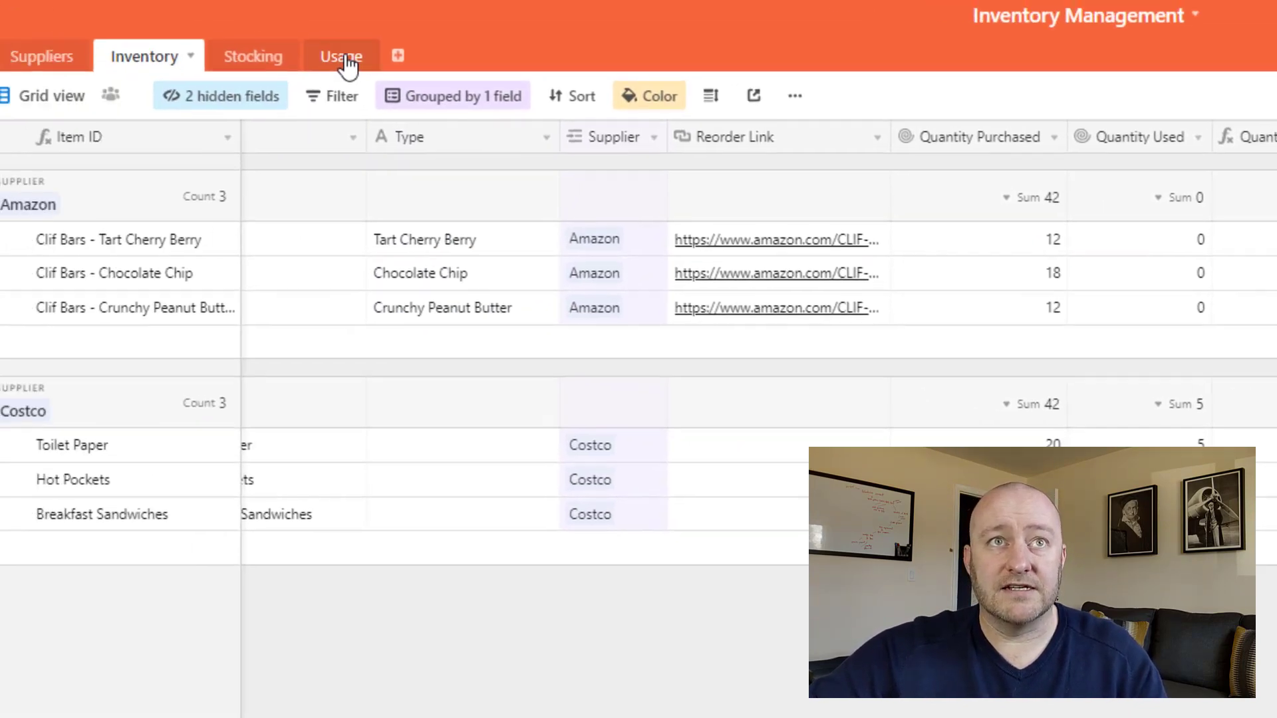
Add a Usage record linking Toilet Paper, dated 3/16/2020, with a quantity used of 3.
click(345, 64)
click(482, 304)
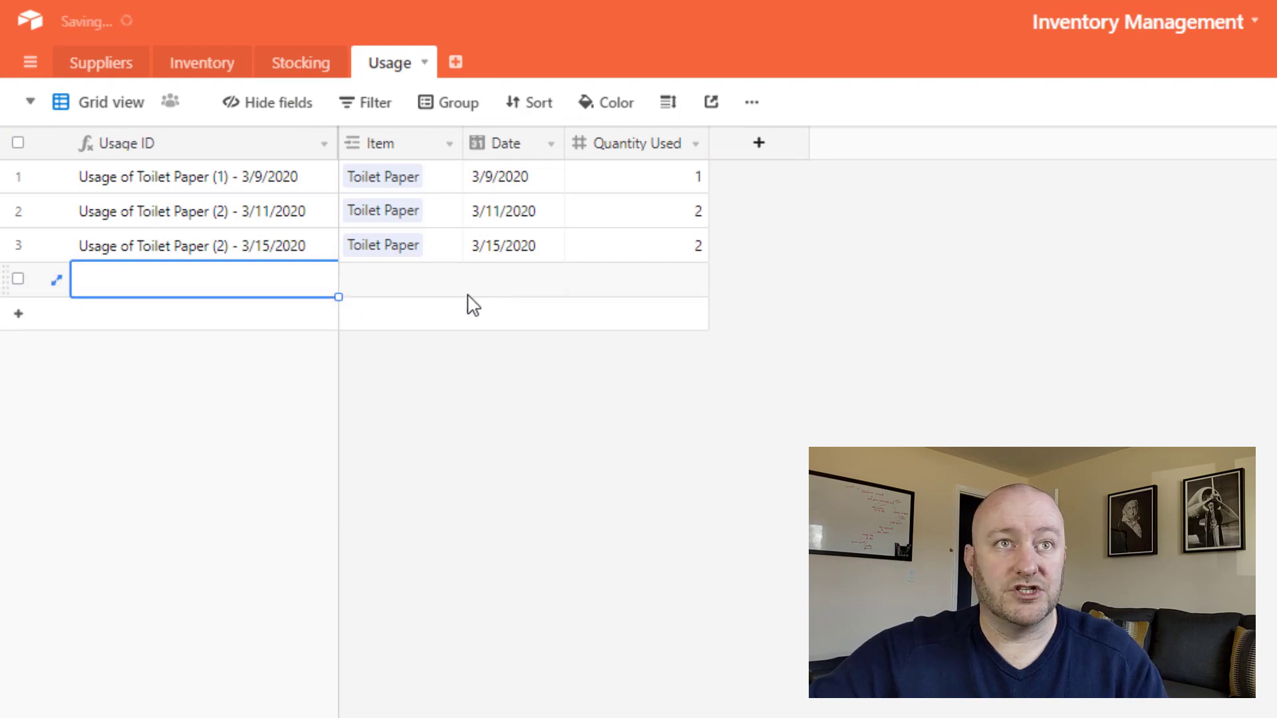
click(369, 288)
click(353, 279)
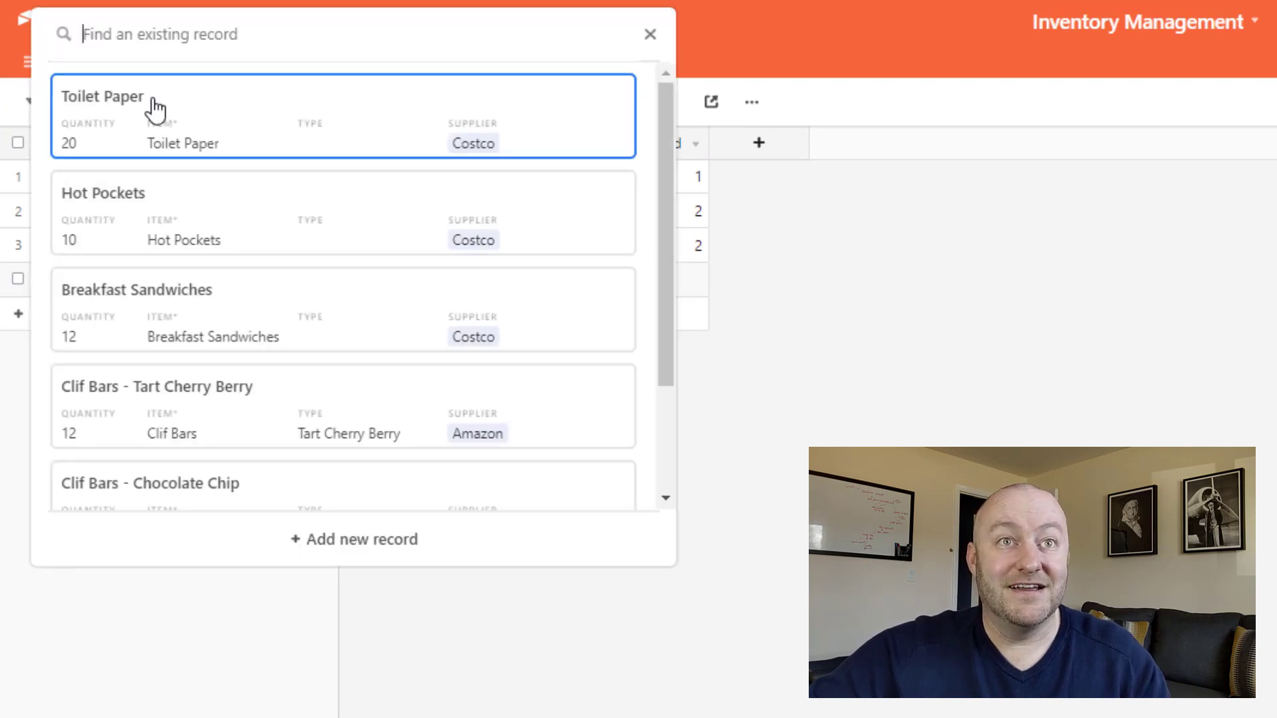
click(152, 109)
click(513, 290)
click(514, 290)
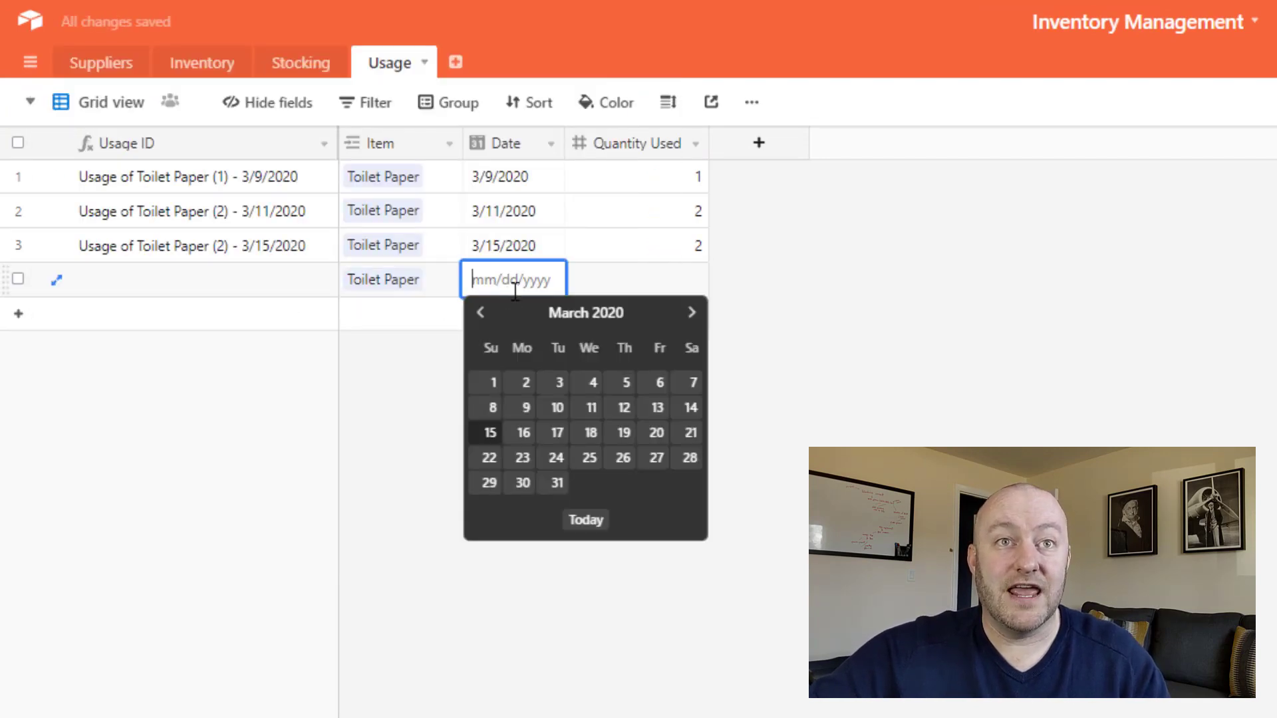
click(524, 433)
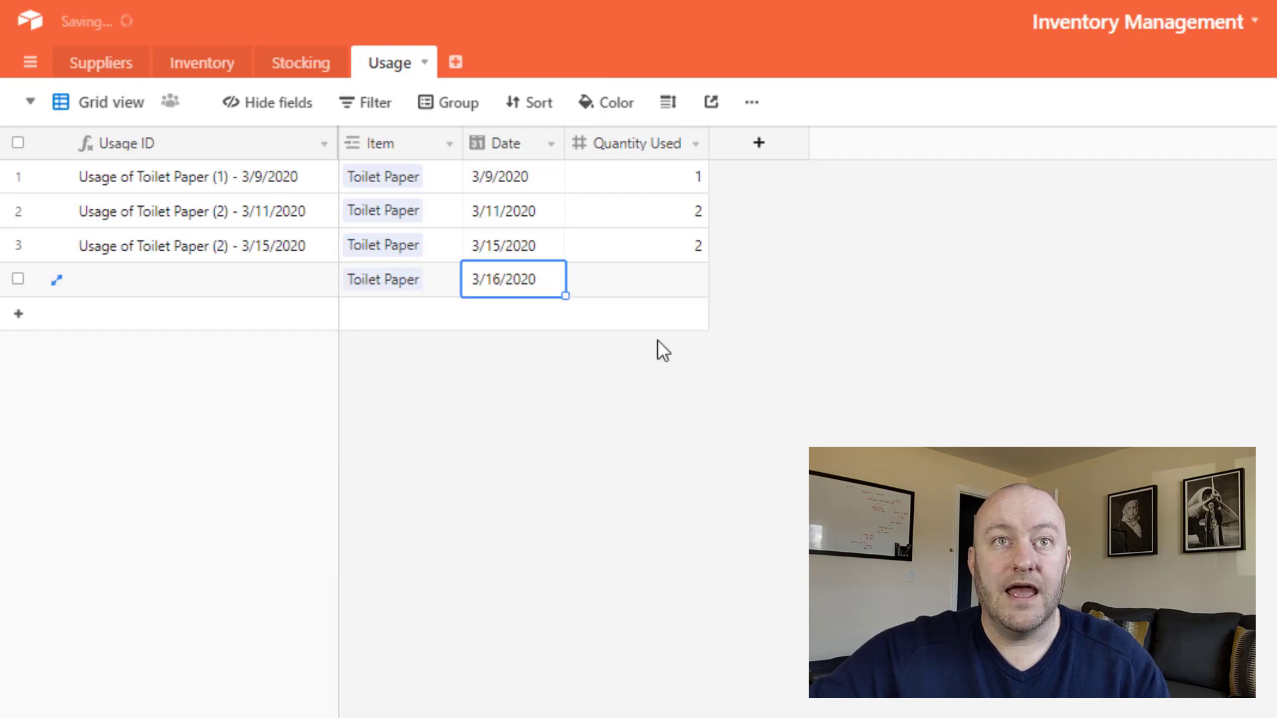
double_click(669, 285)
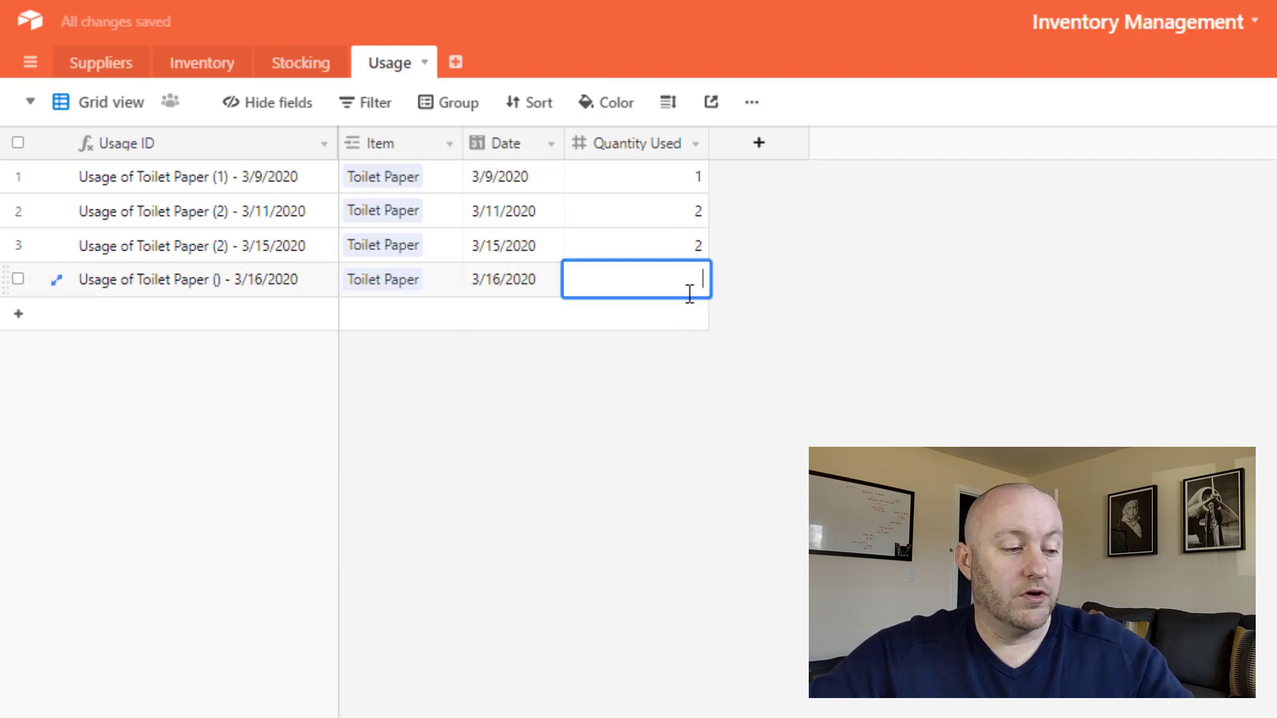
text(3)
click(516, 444)
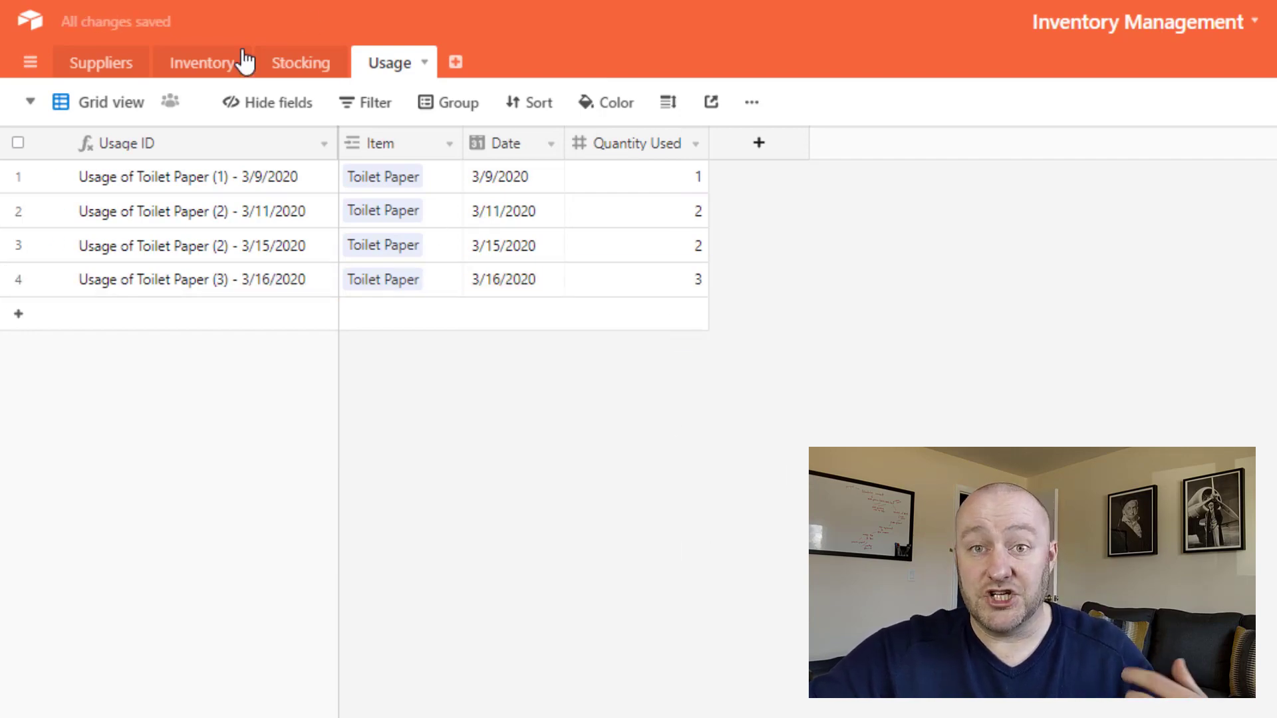
click(197, 70)
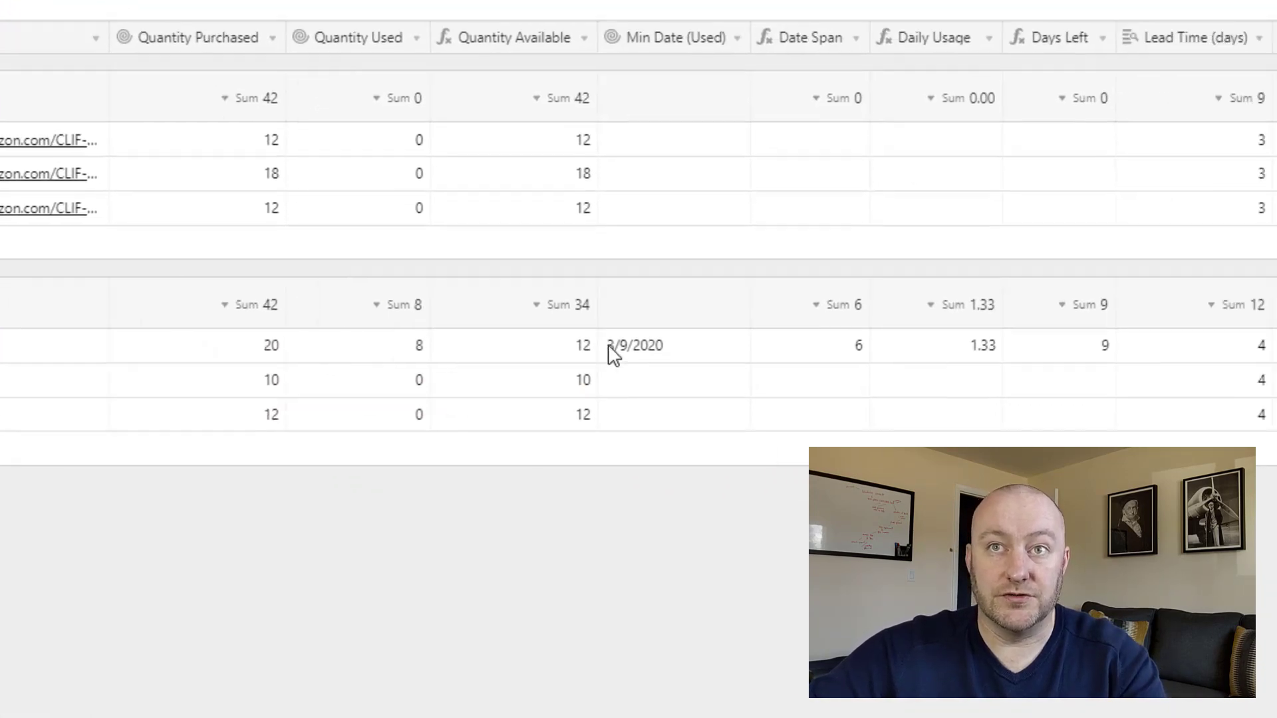
click(628, 353)
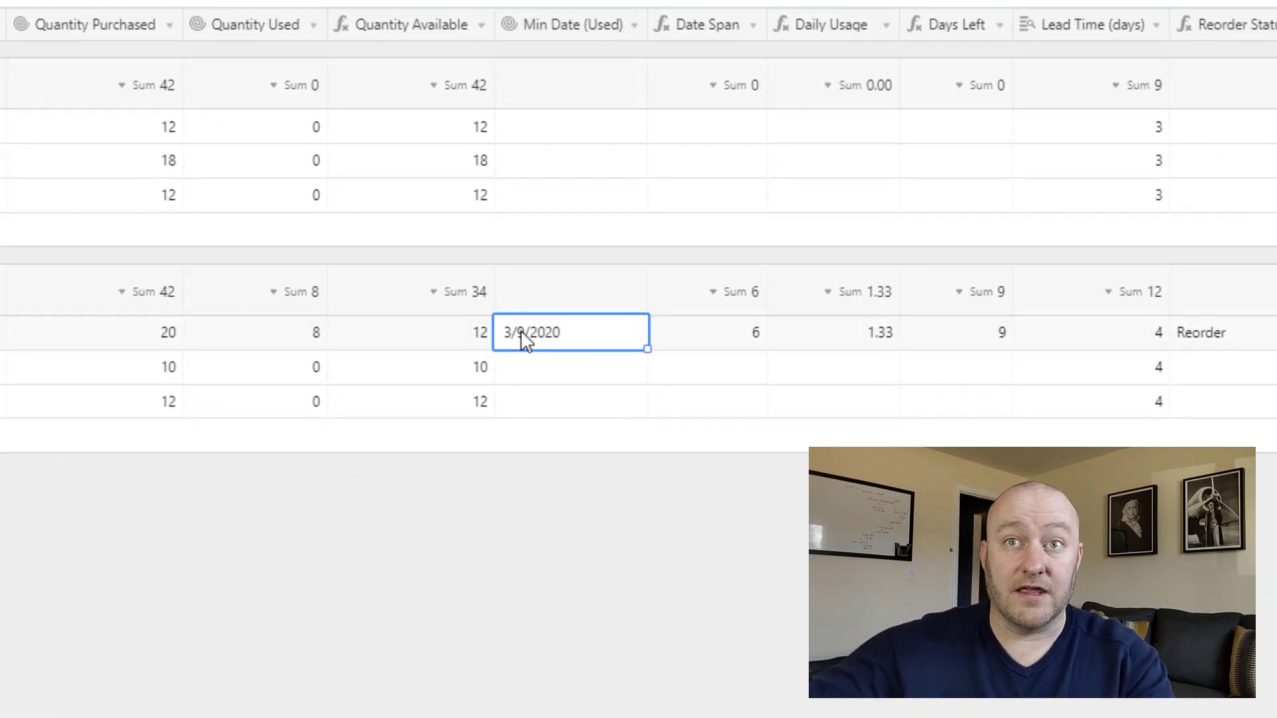
click(730, 340)
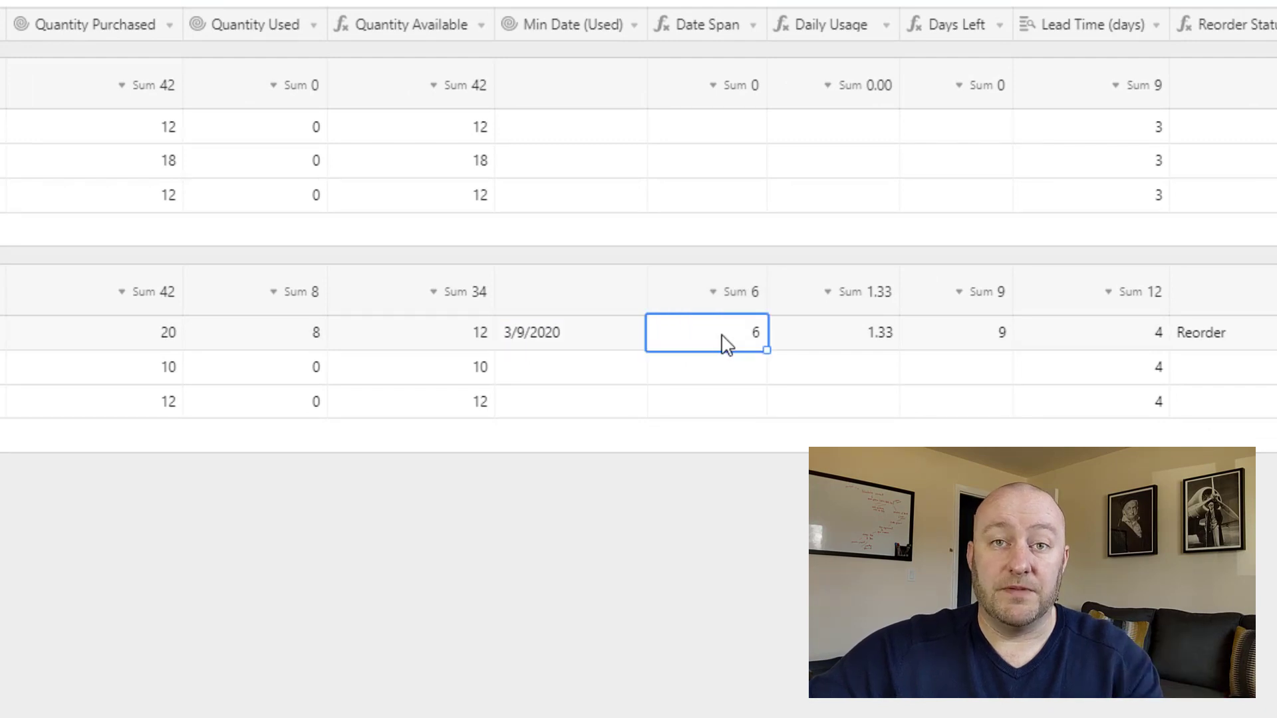
click(840, 345)
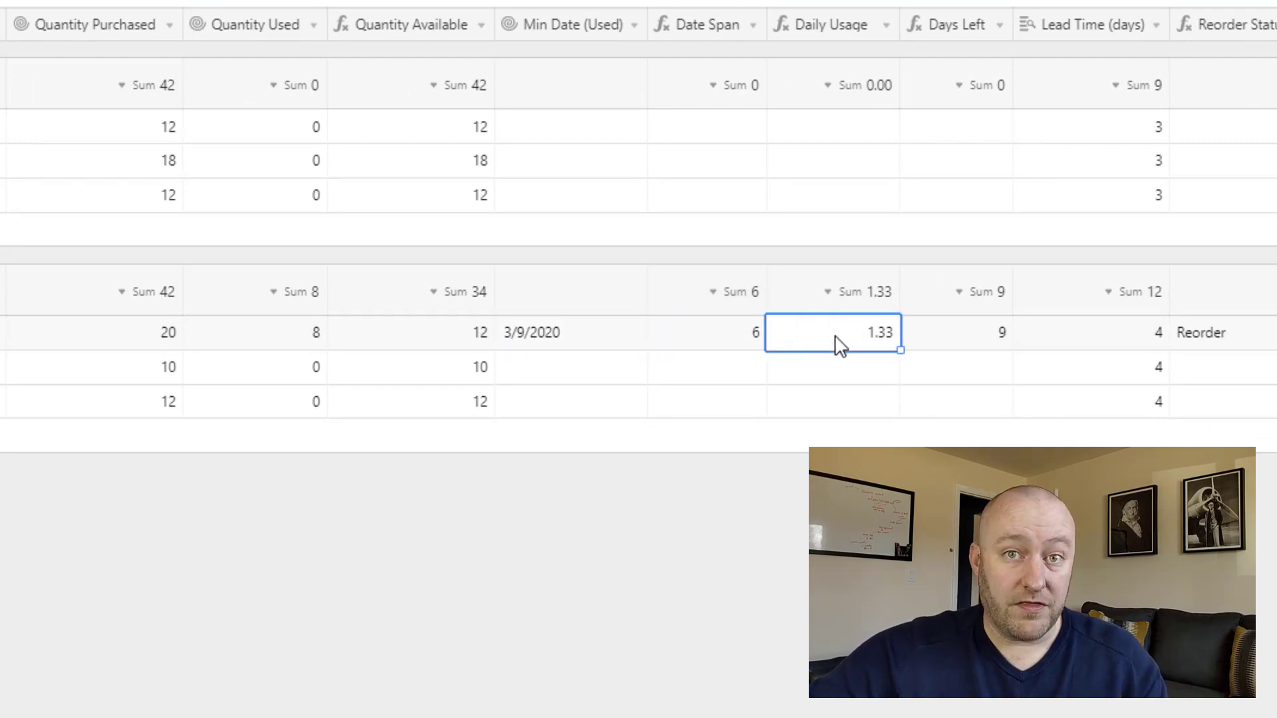
click(962, 345)
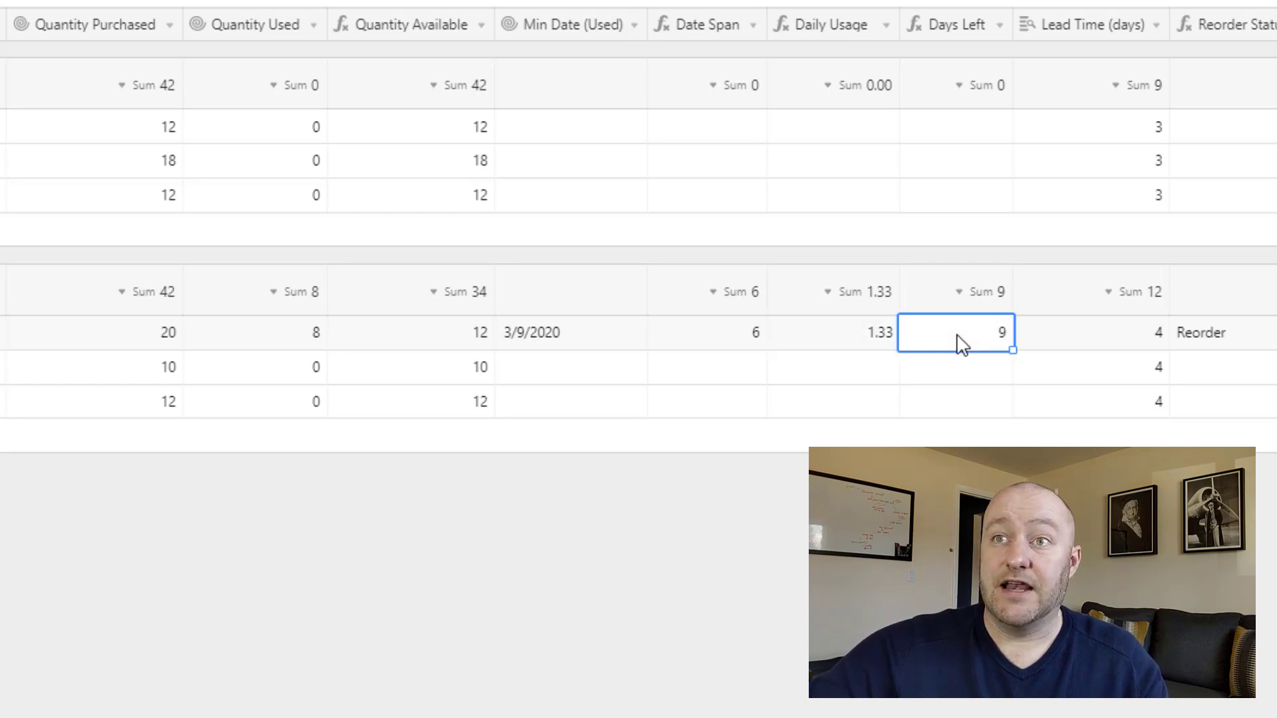
click(1107, 345)
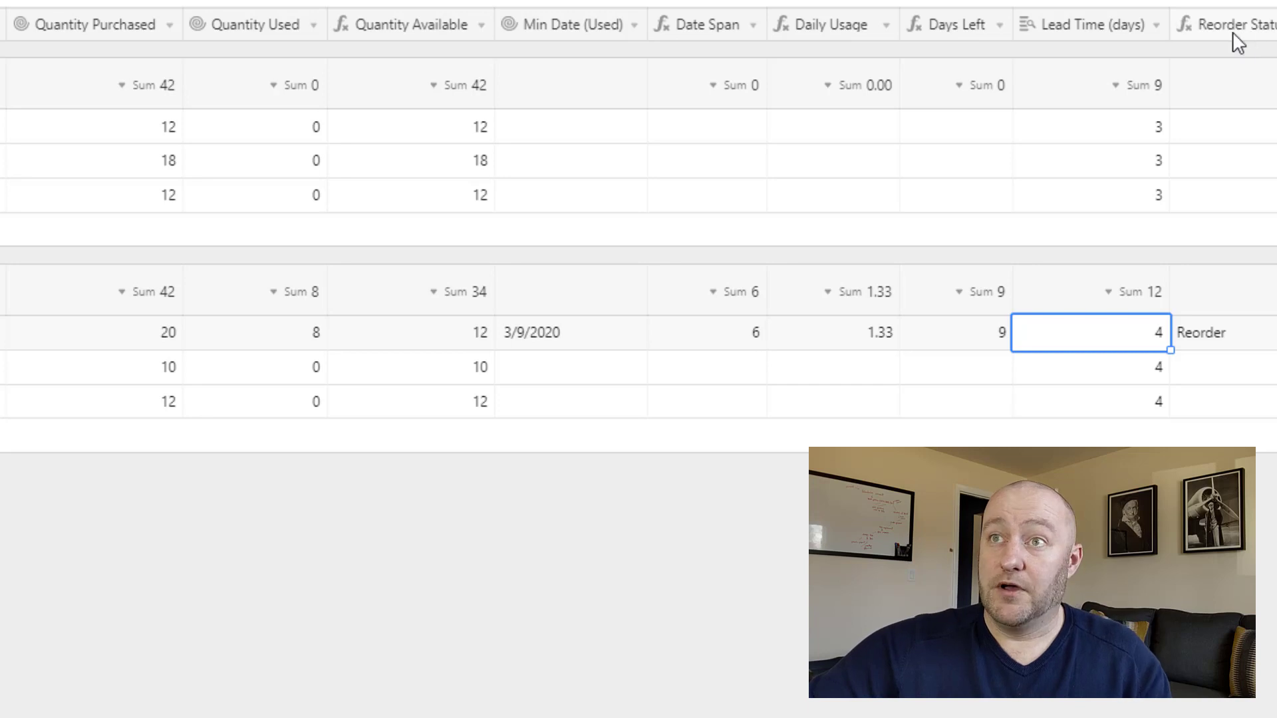
Review and save the Reorder Status formula IF({Days Left},IF({Days Left}-{Lead Time (days)}<10,'Reorder')).
double_click(1197, 20)
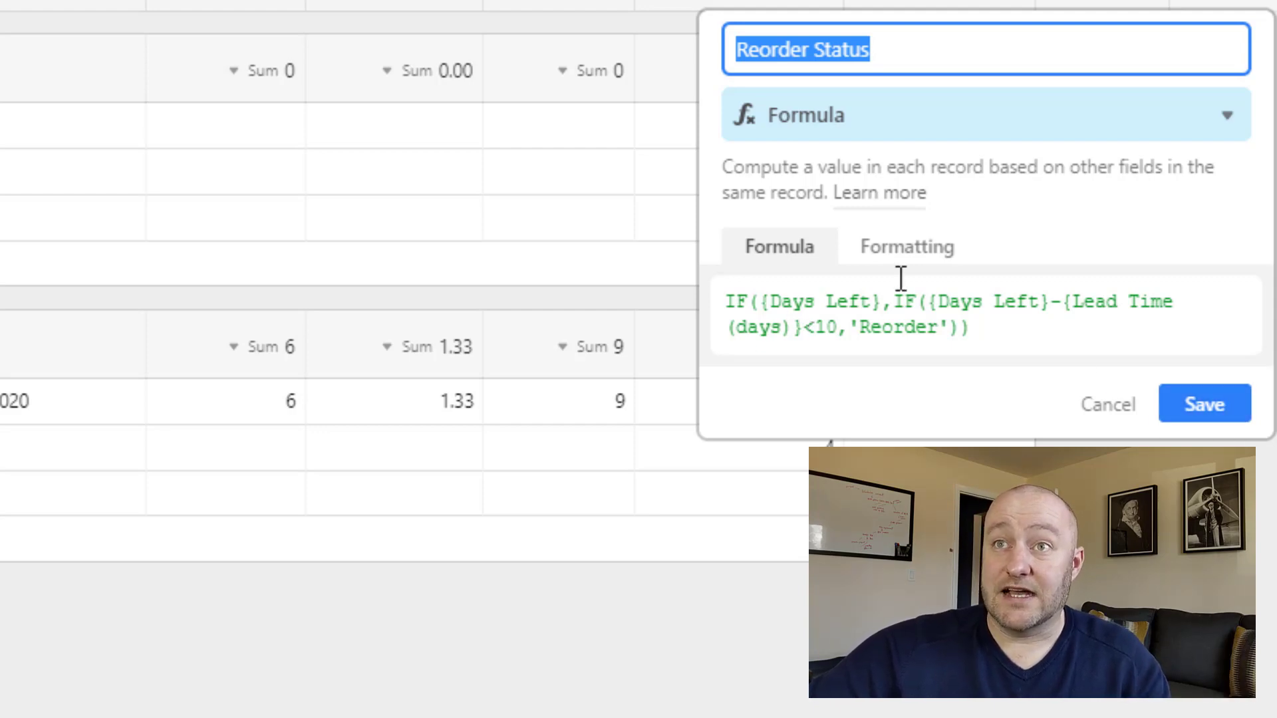
click(1190, 415)
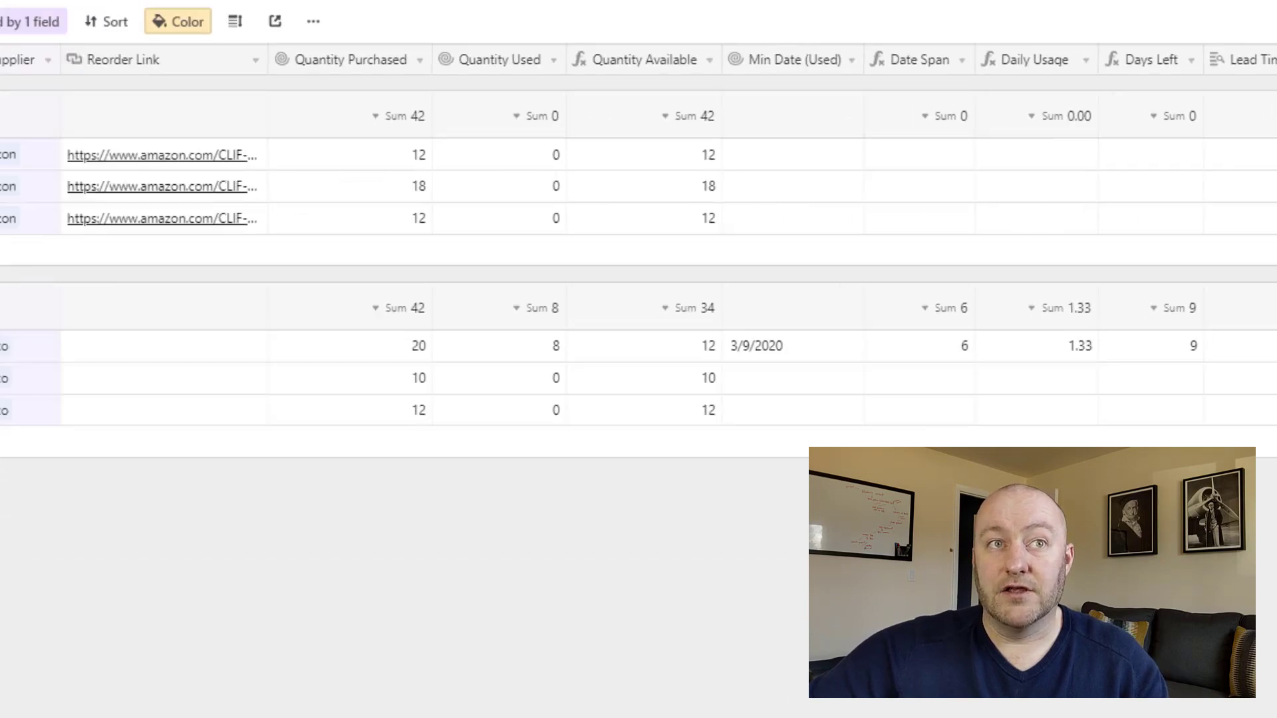
Check the colour rule 'Where Reorder Status is Reorder' that shows Toilet Paper in red.
click(73, 326)
click(554, 59)
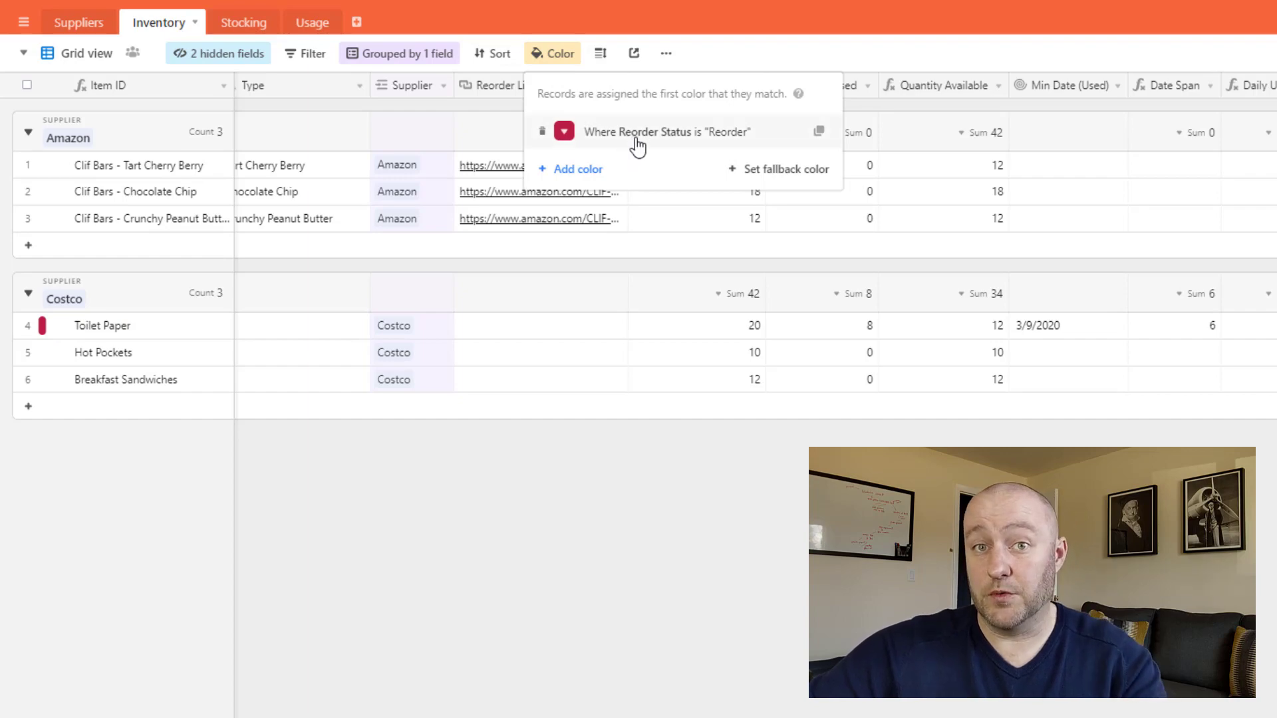
click(74, 329)
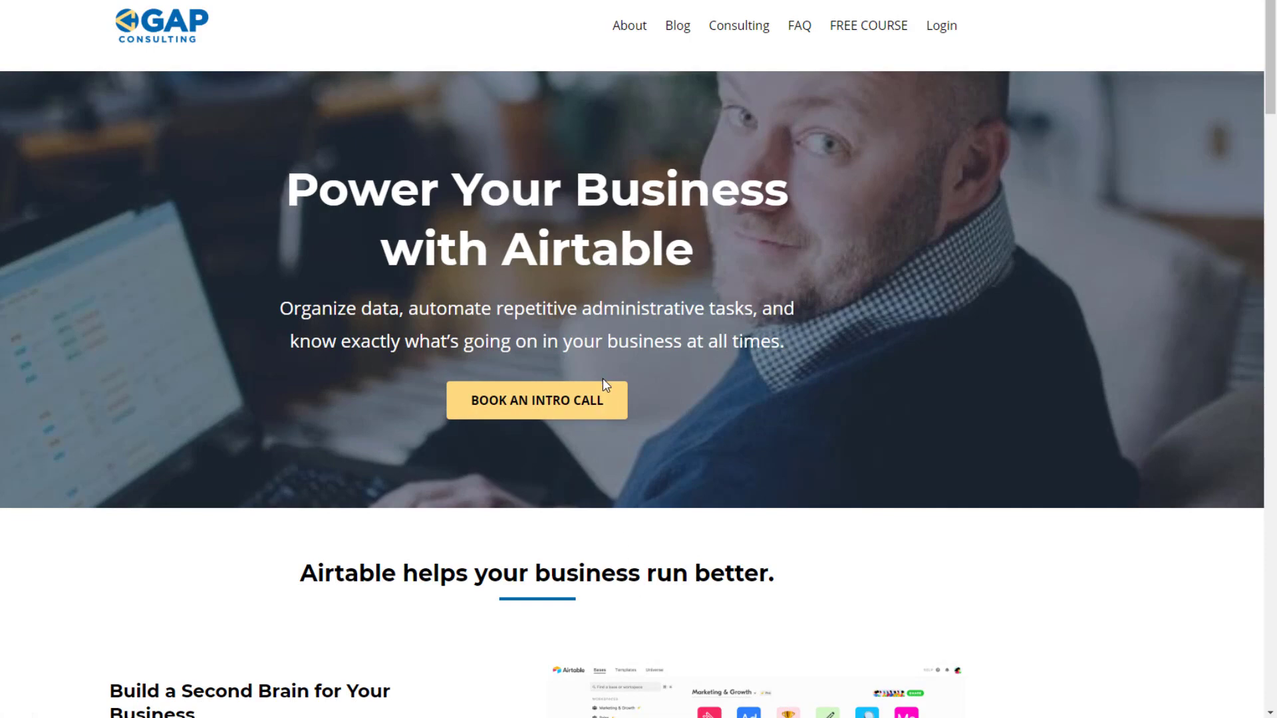
Browse the blog, read the Zapier Search Formula article, and glance at the free course page.
click(677, 26)
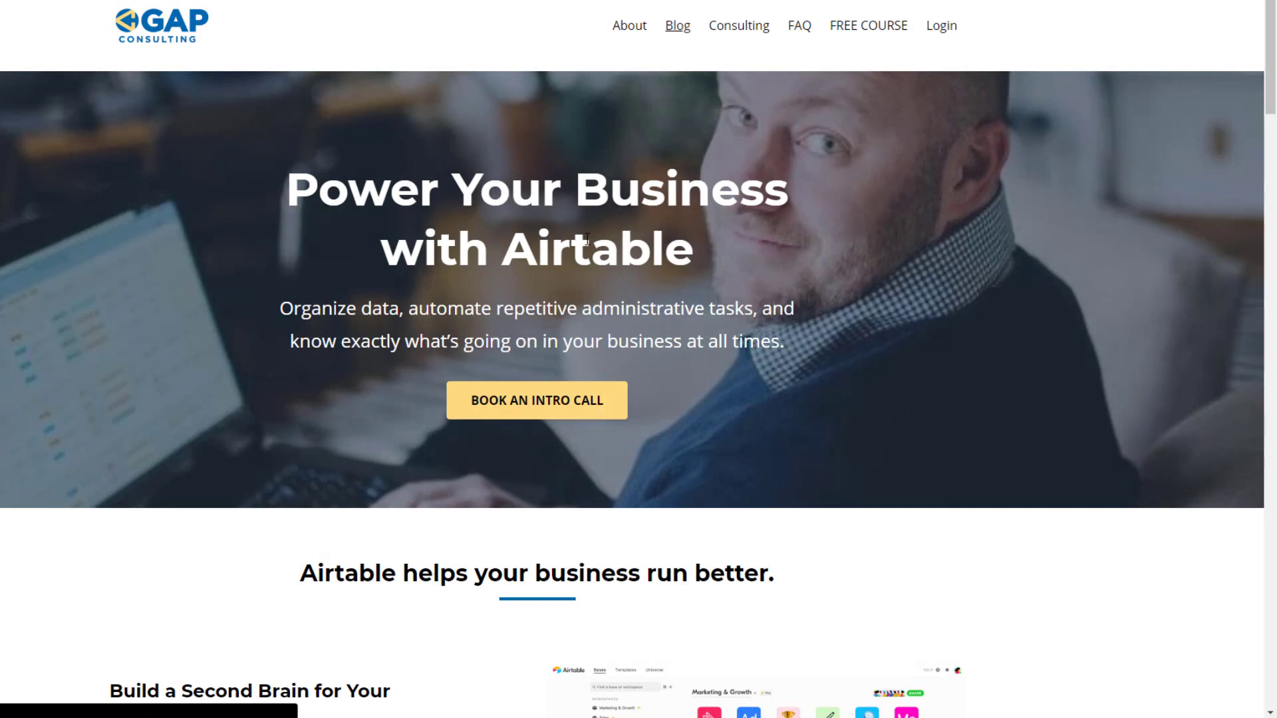
scroll(544, 291, down, 7)
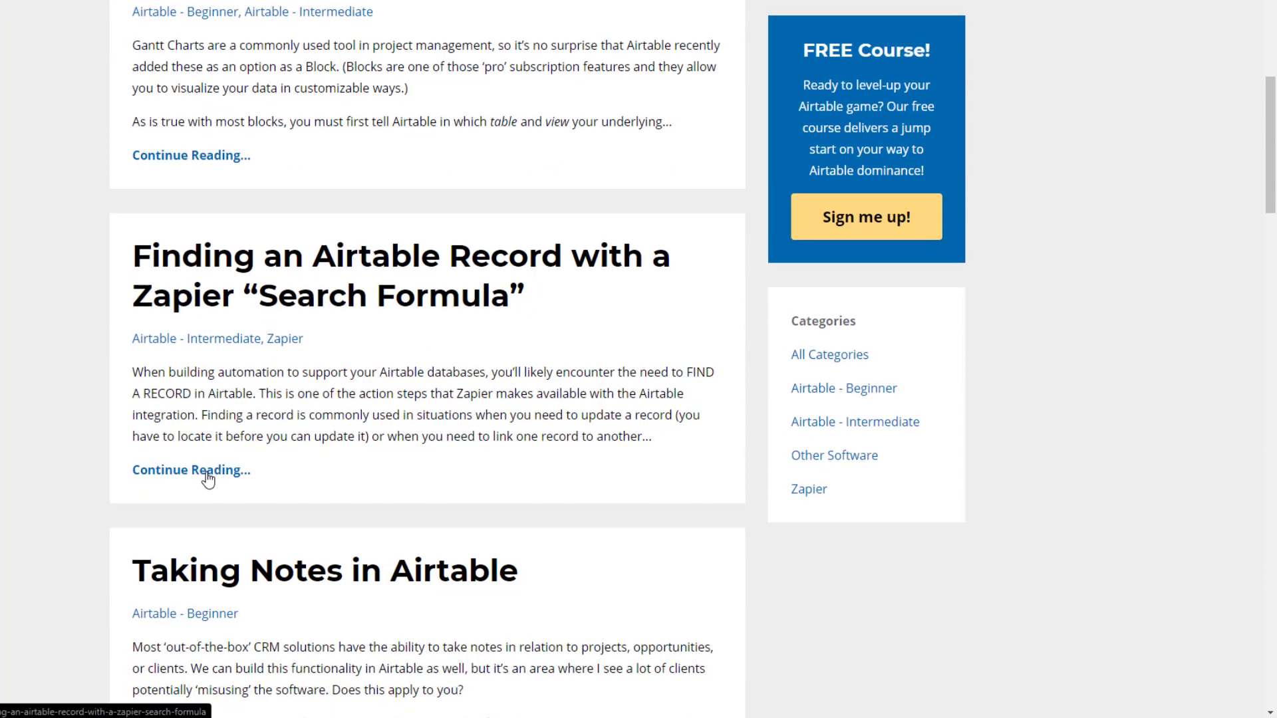
click(208, 471)
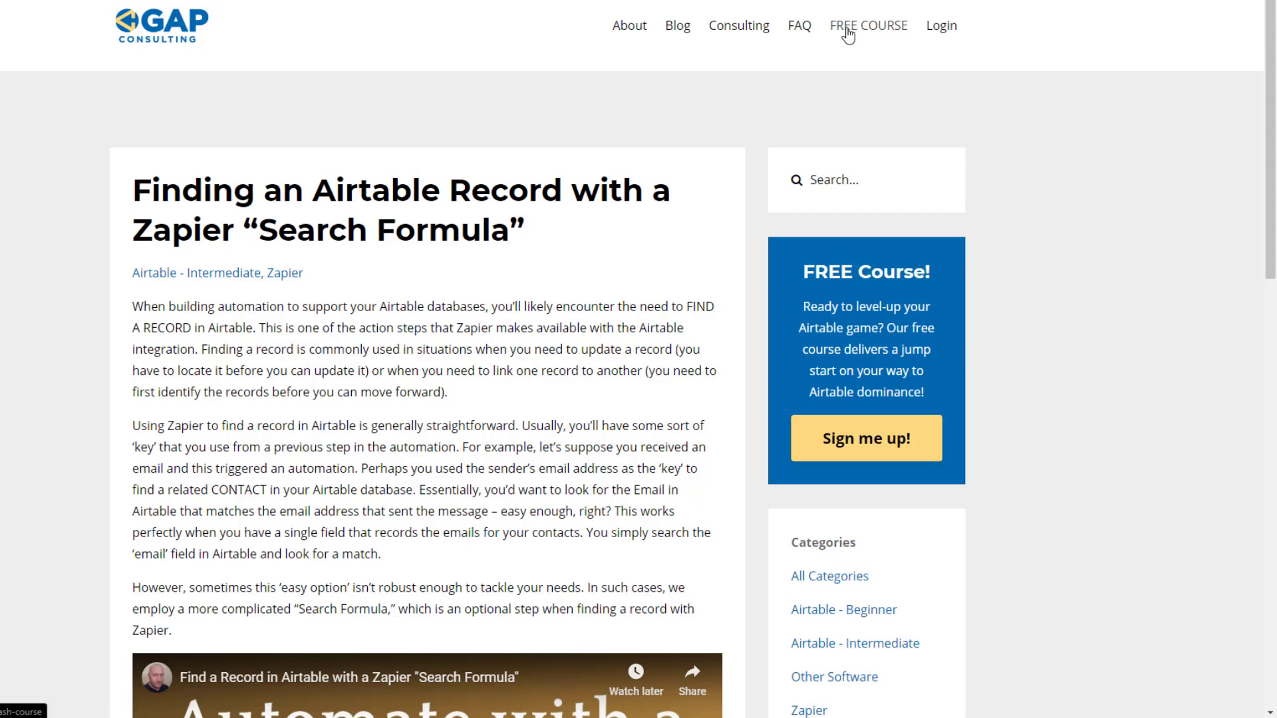
click(868, 30)
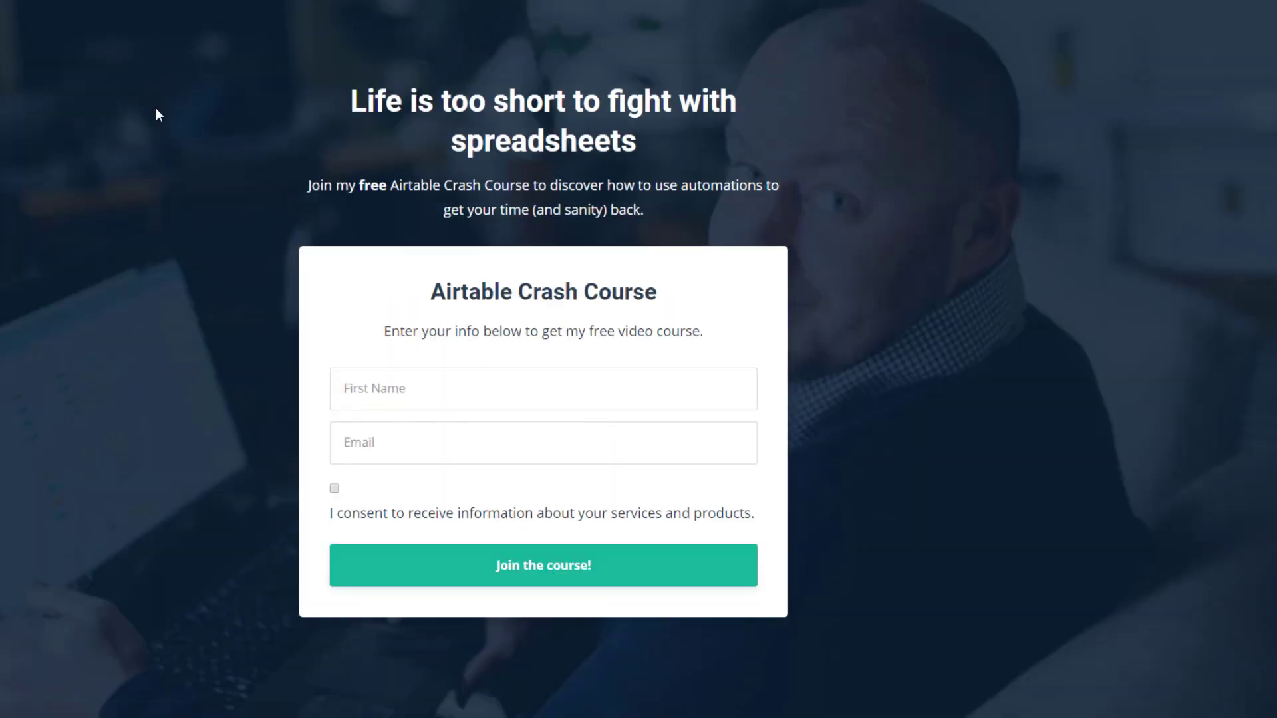
key(alt+Left)
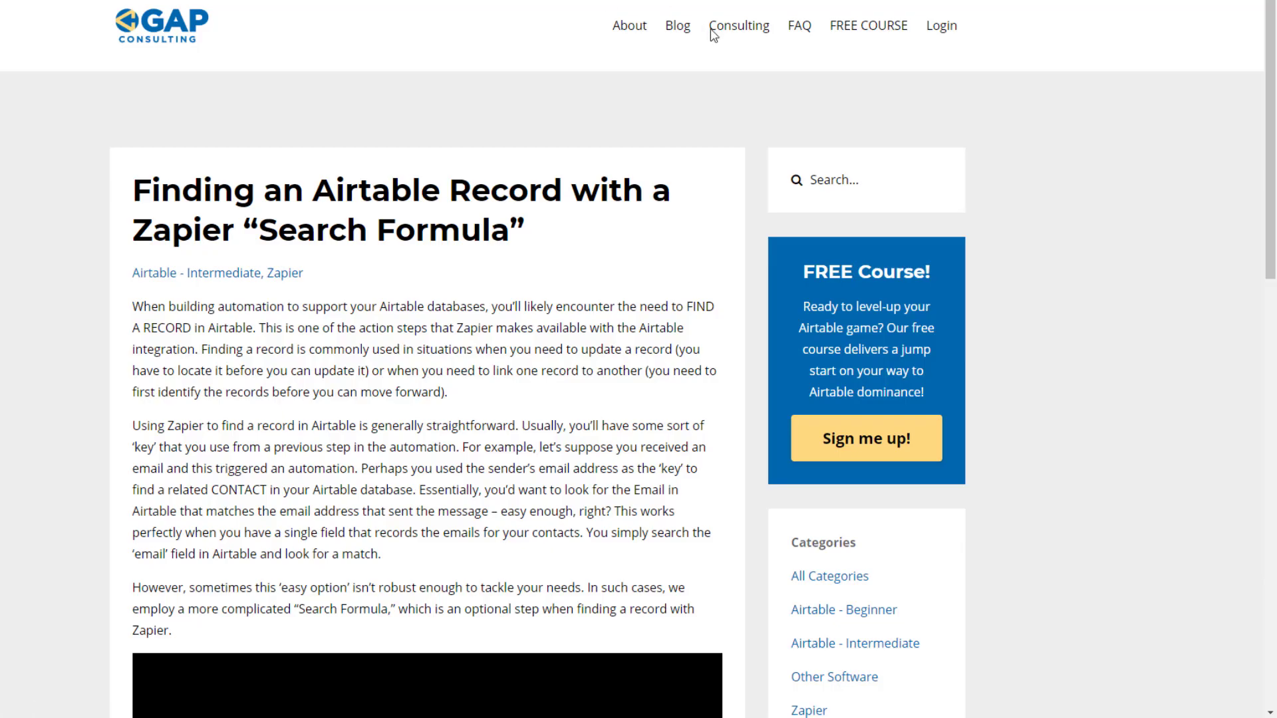
From the Consulting page, book an intro call and pick Thursday, December 5, 2019.
click(728, 35)
click(539, 446)
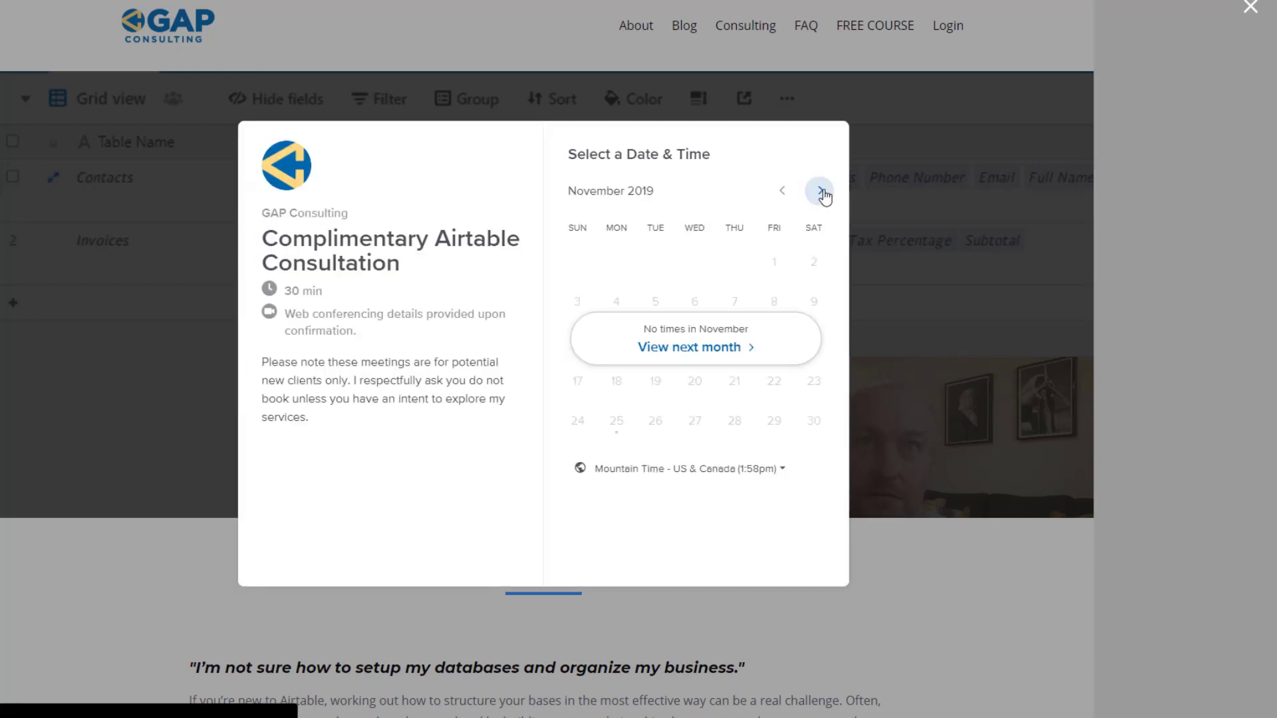
click(820, 192)
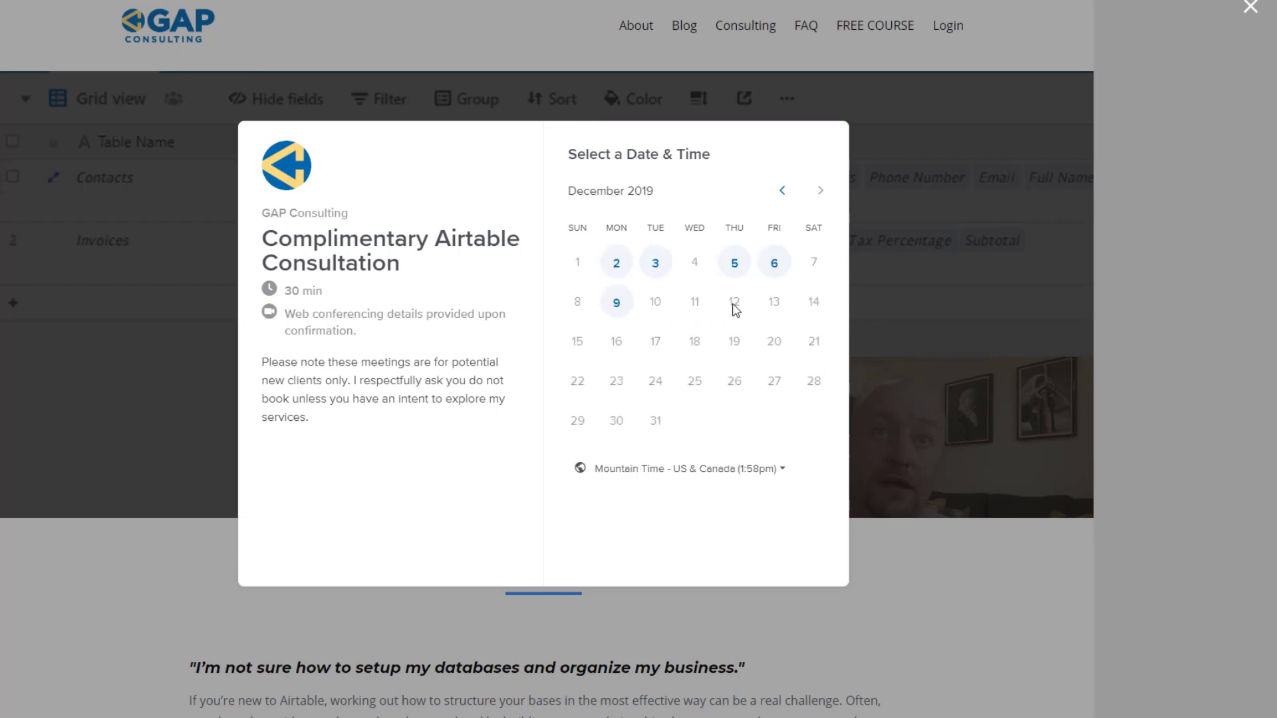
click(734, 263)
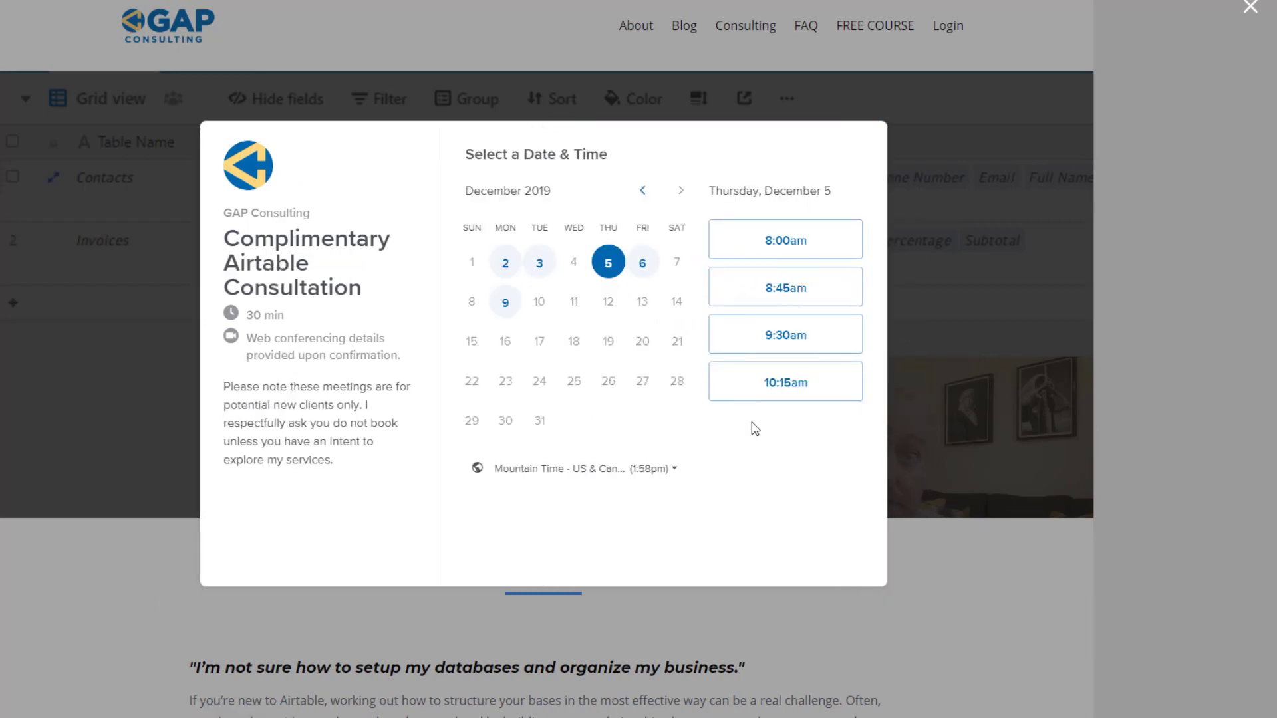